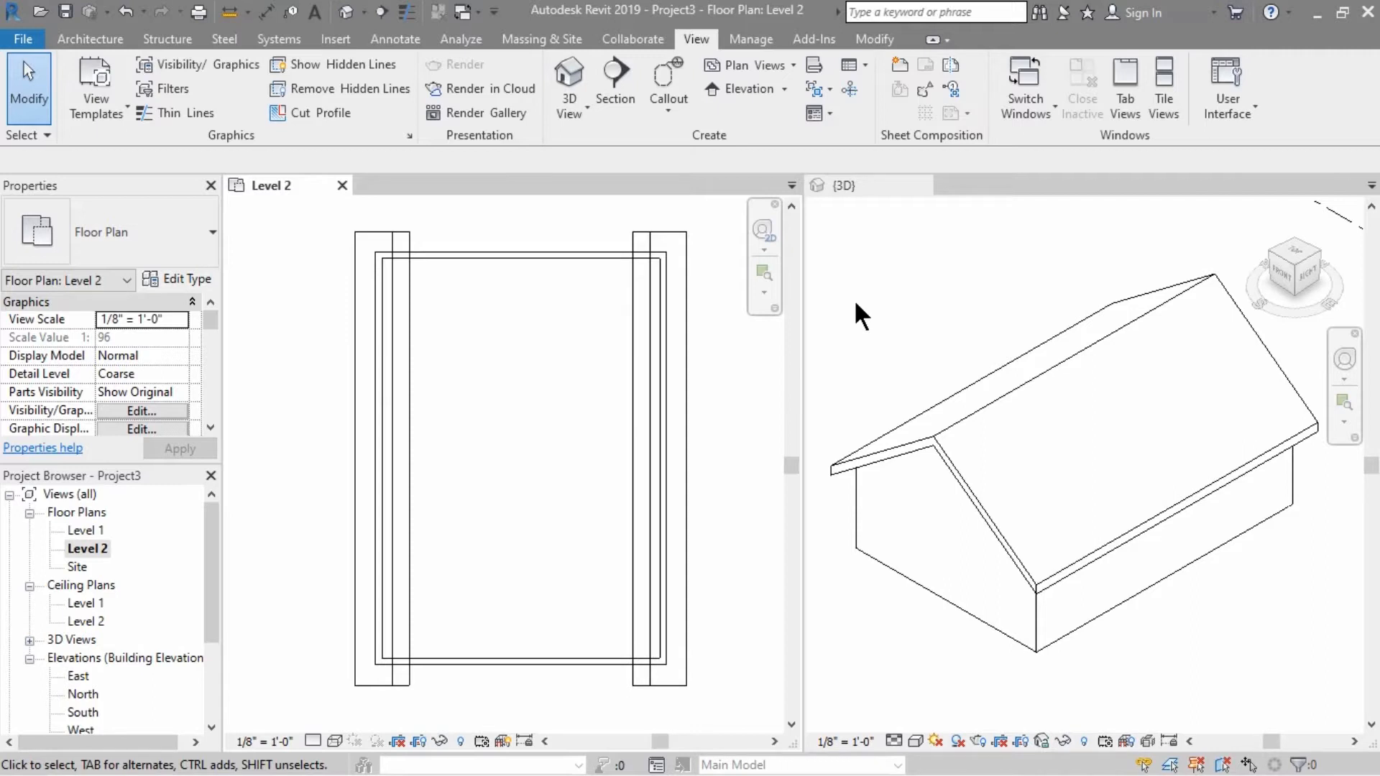
Draw a rectangle of Generic - 8" walls in the Level 2 plan, 10'-0" by 7'-6", starting from the left exterior wall's centerline
left_click(544, 334)
left_click(77, 41)
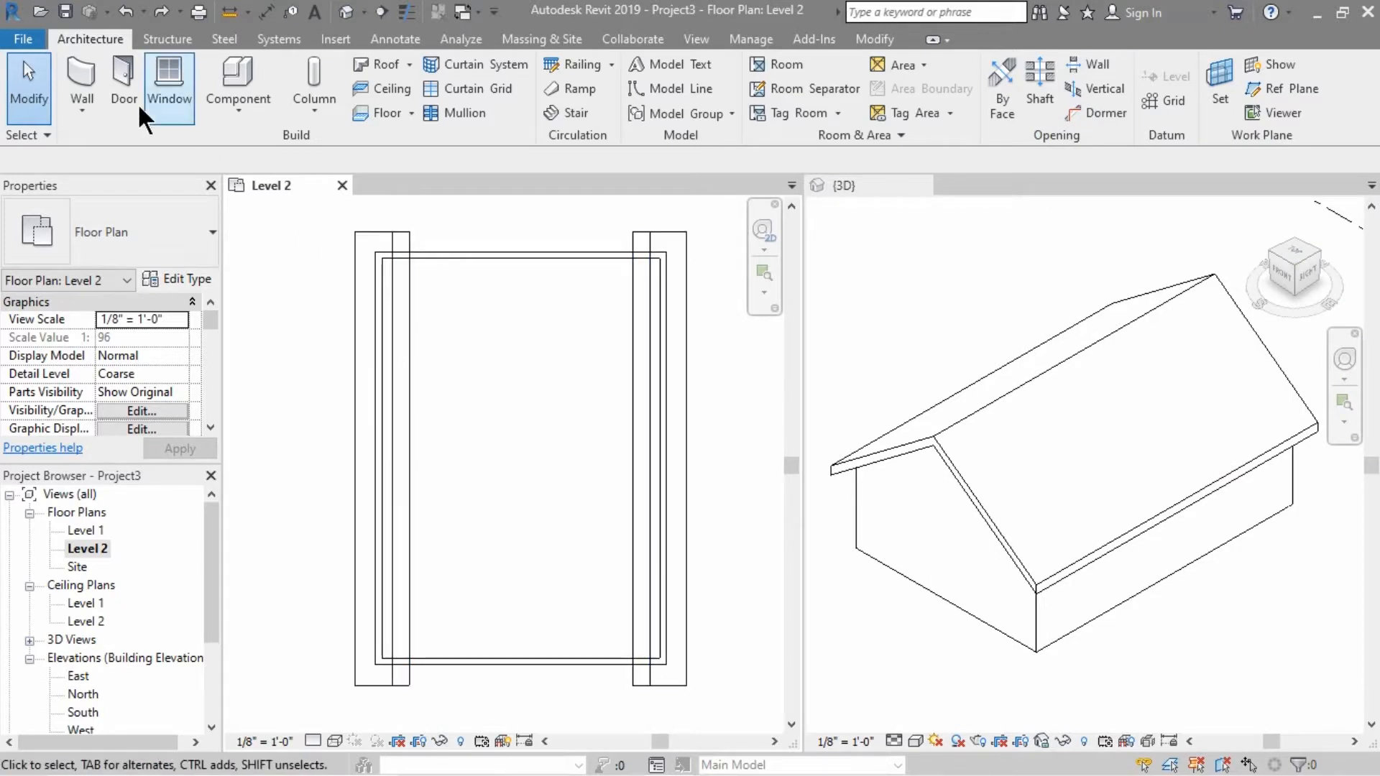
left_click(75, 78)
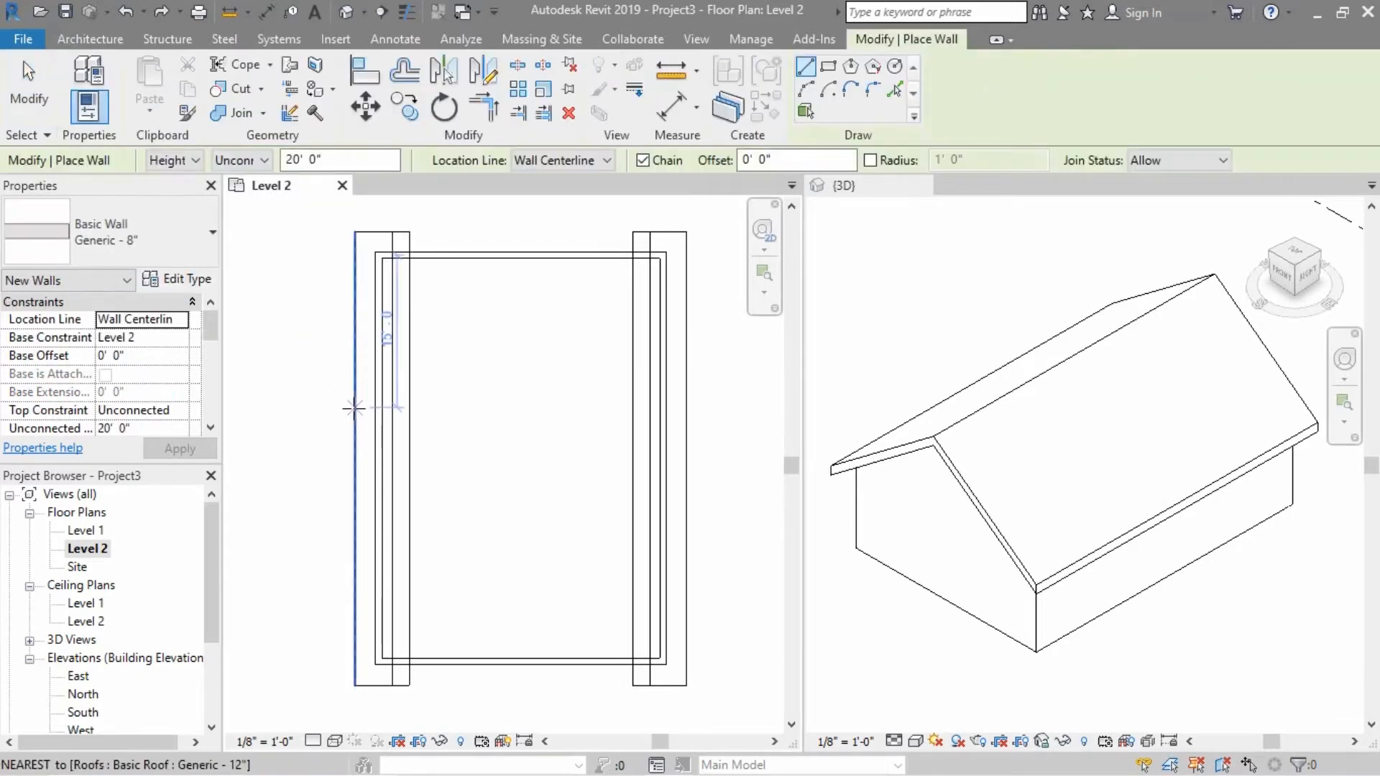
left_click(830, 63)
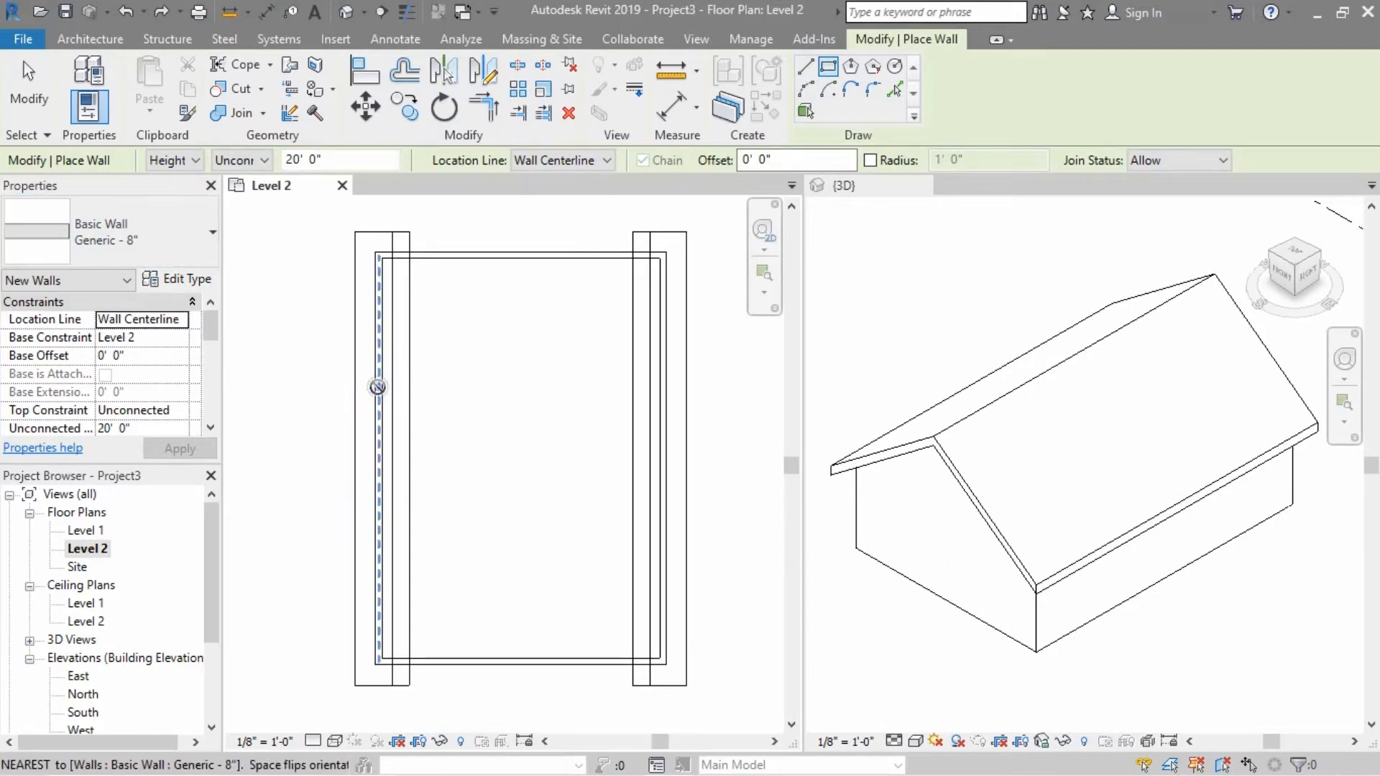
left_click(379, 387)
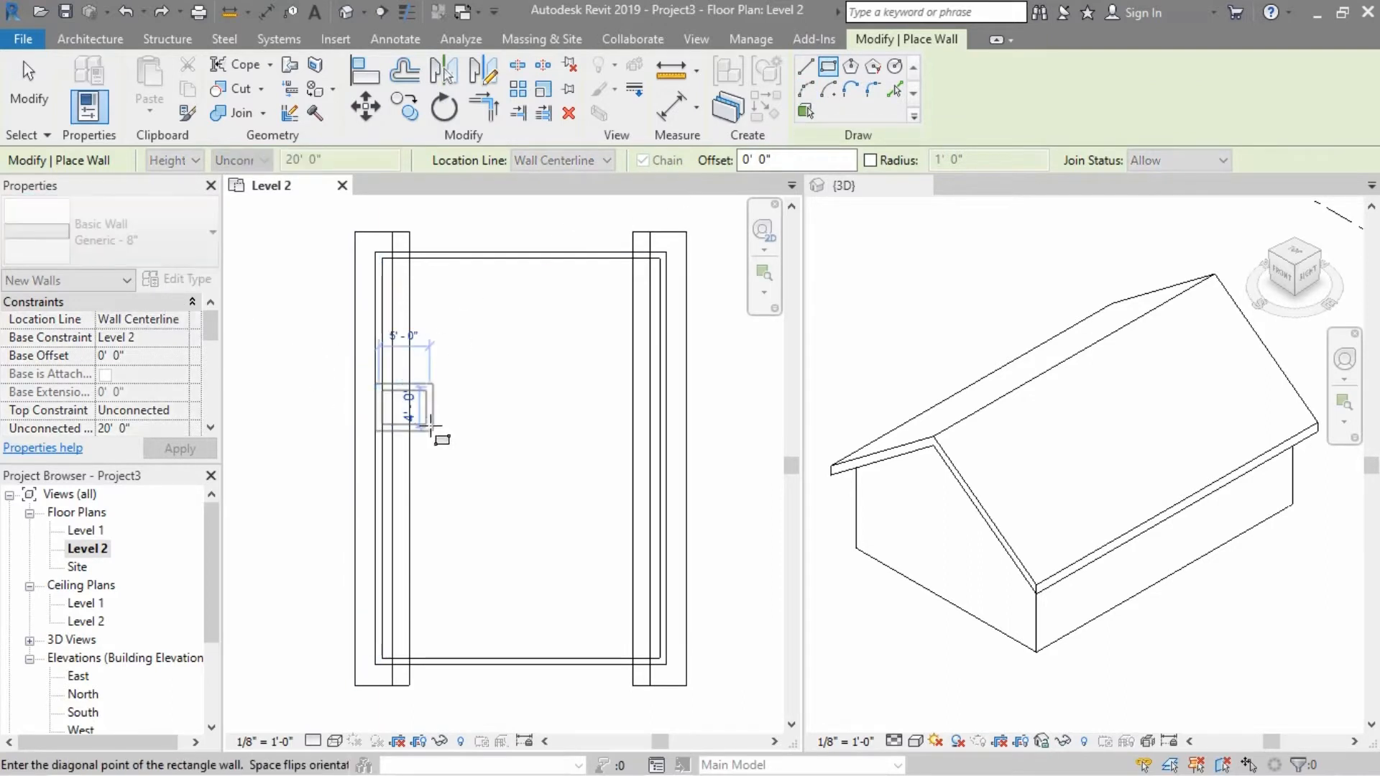
left_click(480, 464)
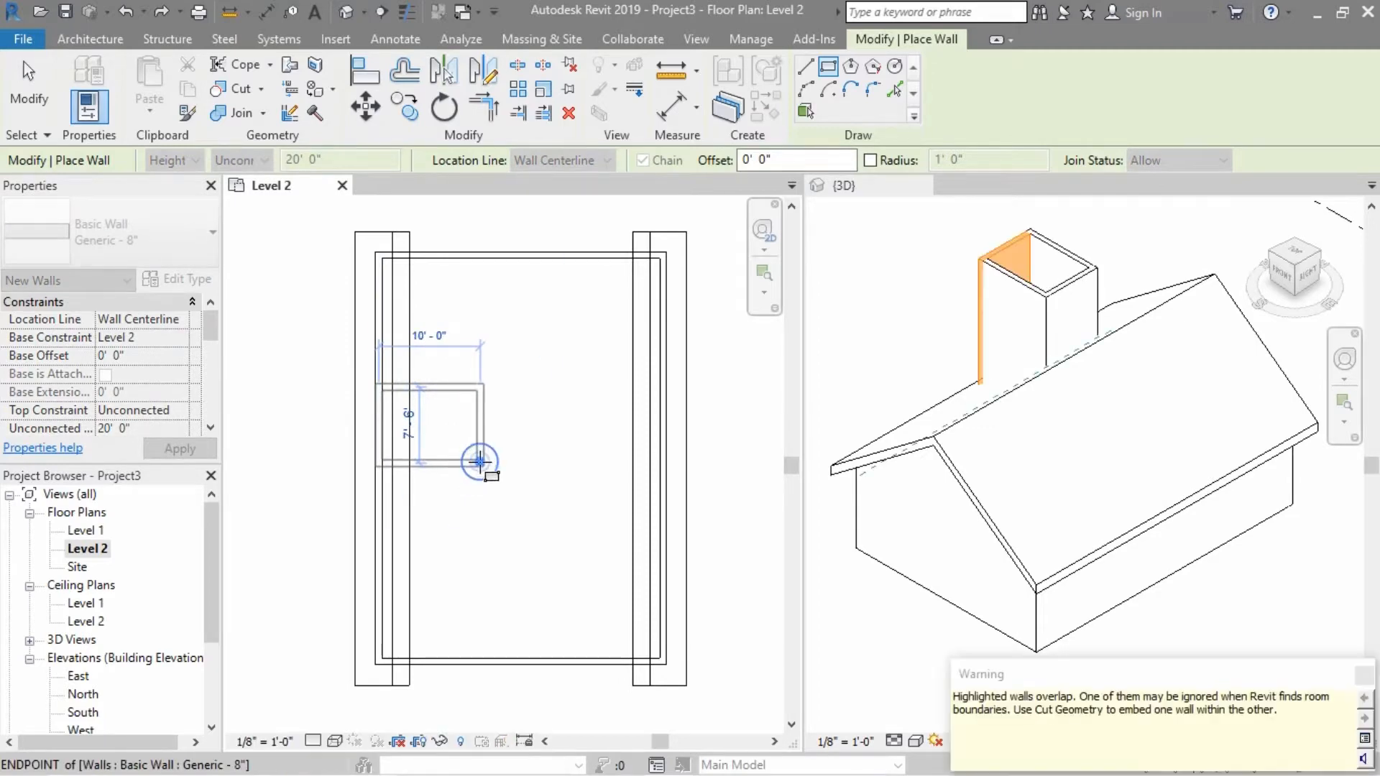
key("Escape")
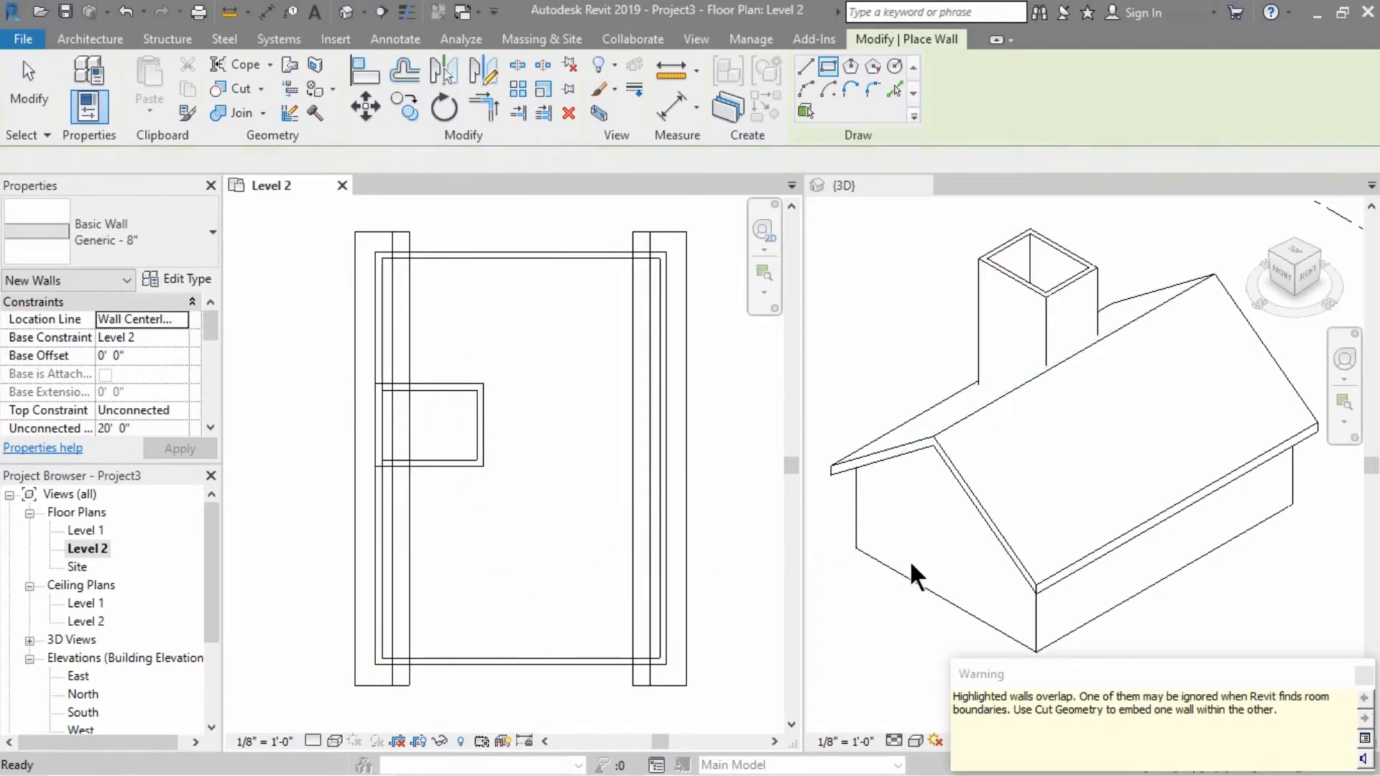
Attach the base of the whole chain of four new dormer walls to the main roof
left_click(883, 581)
middle_click_drag(878, 595, 1122, 597, "shift")
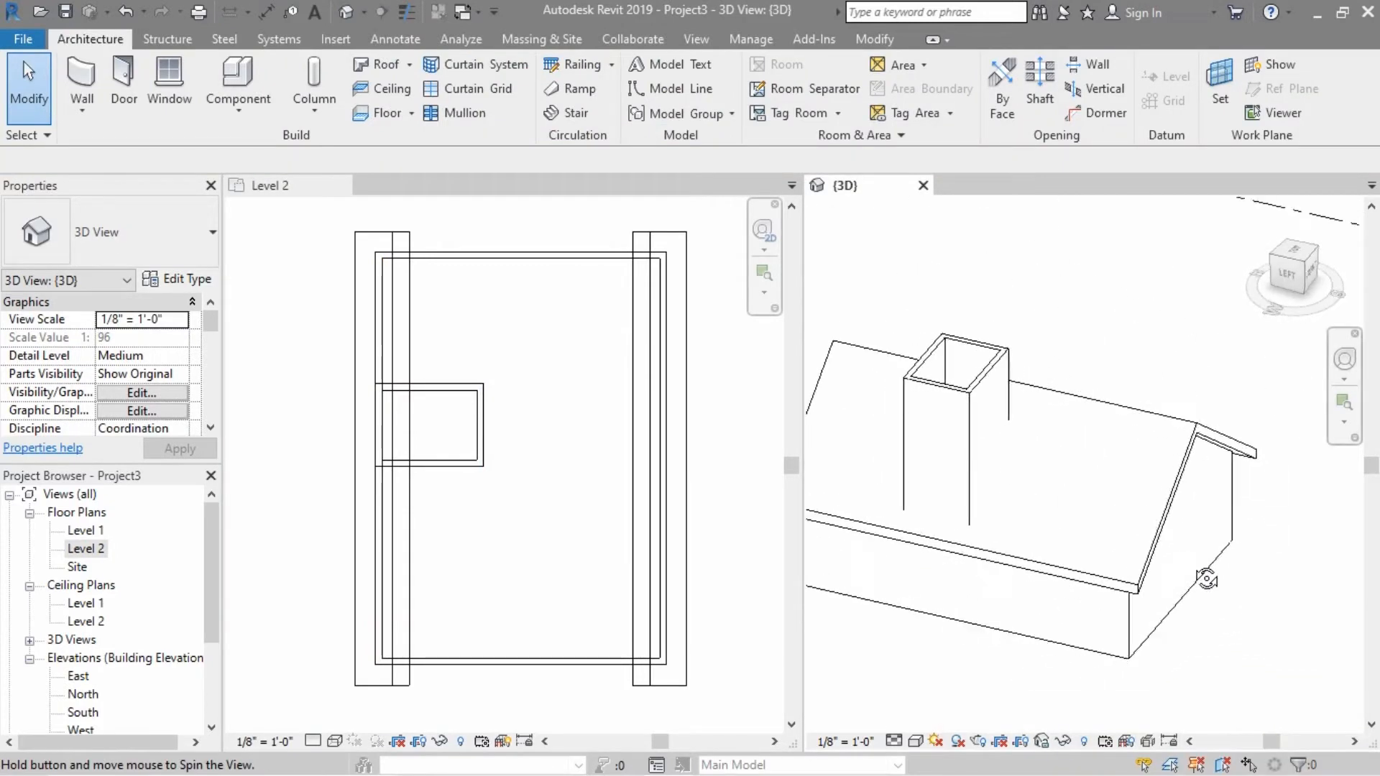
scroll(947, 481, "up", 5)
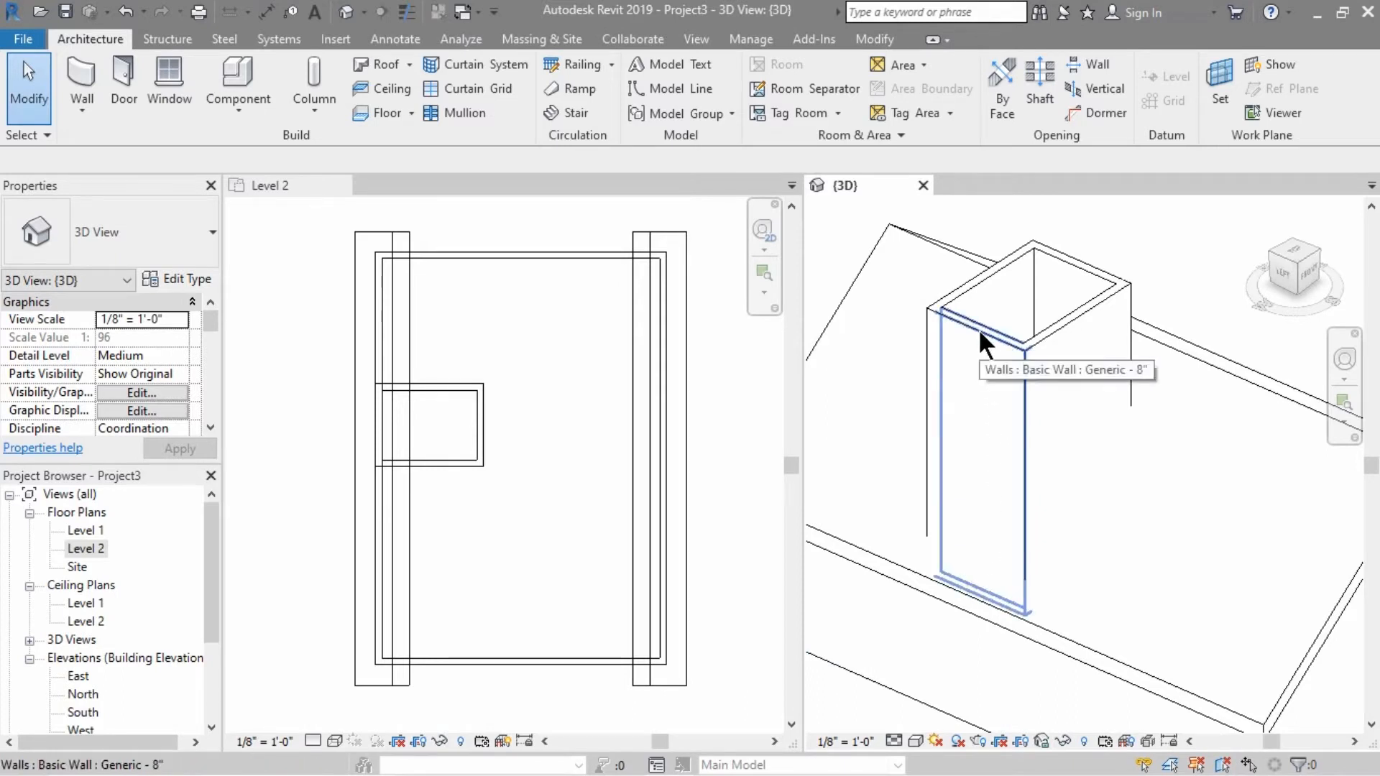
left_click(444, 417)
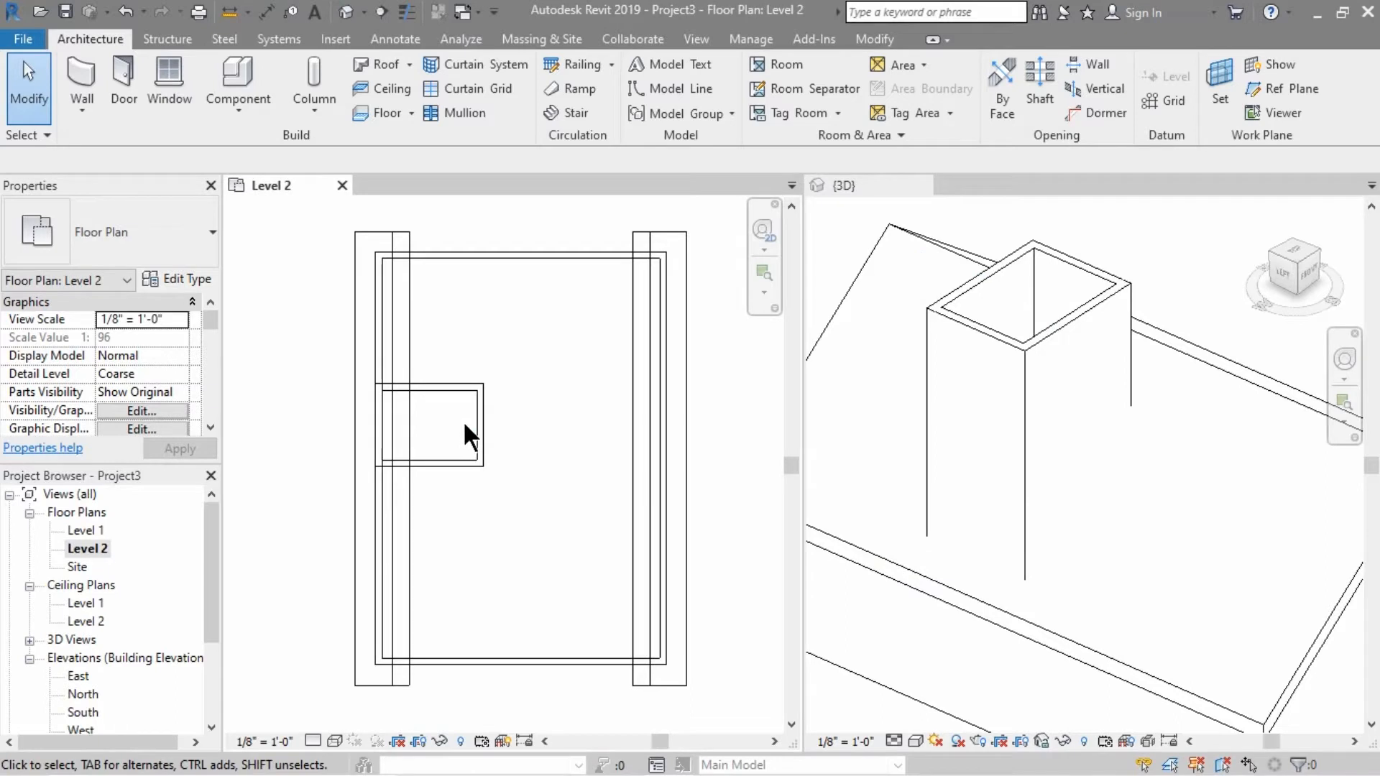
left_click(1149, 260)
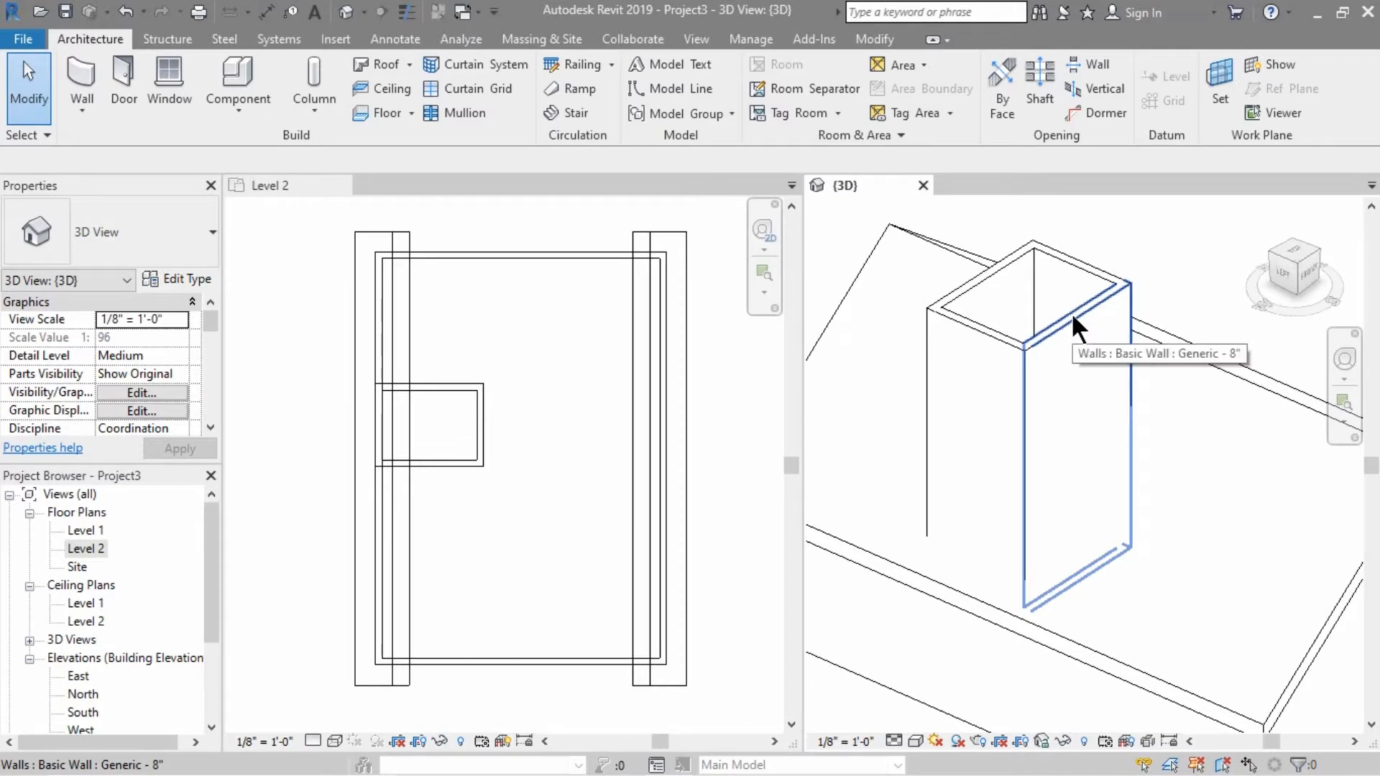
key("Tab")
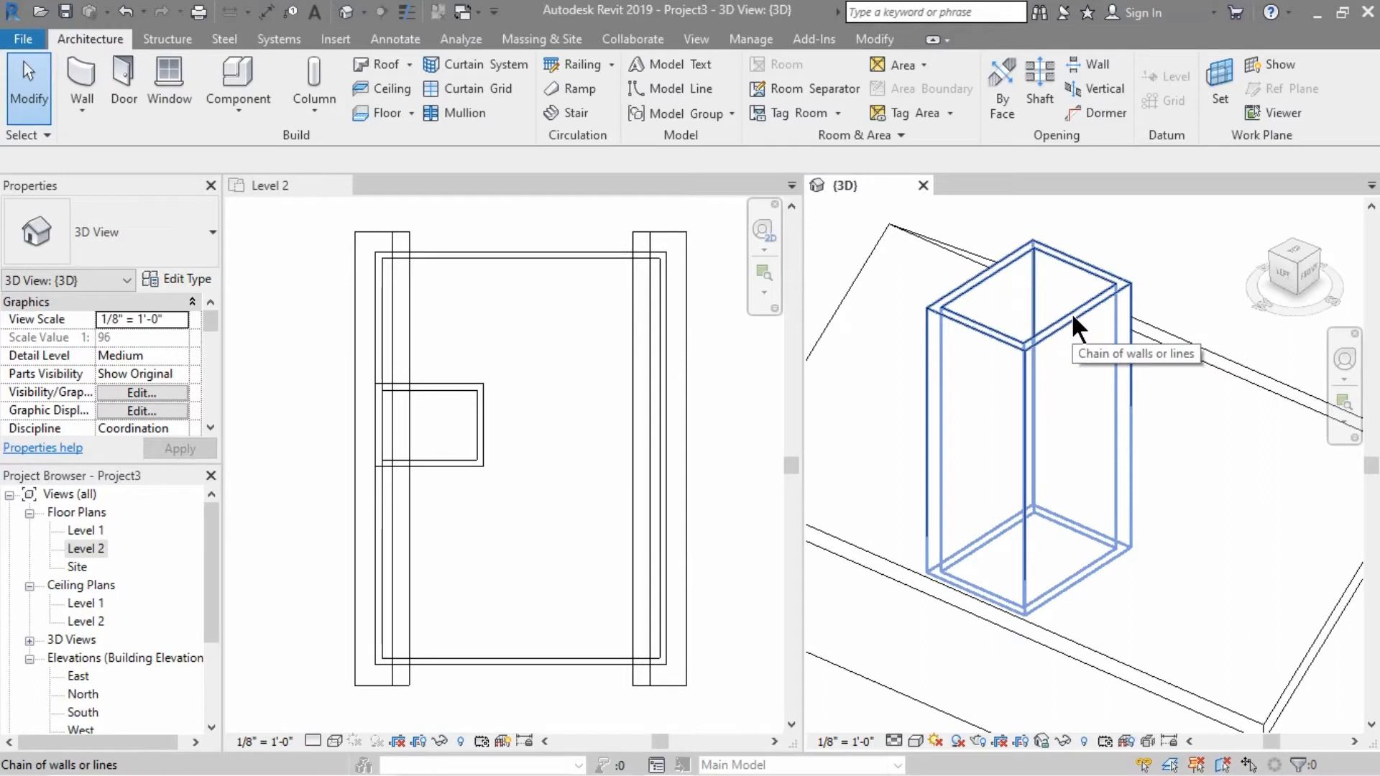
left_click(1072, 312)
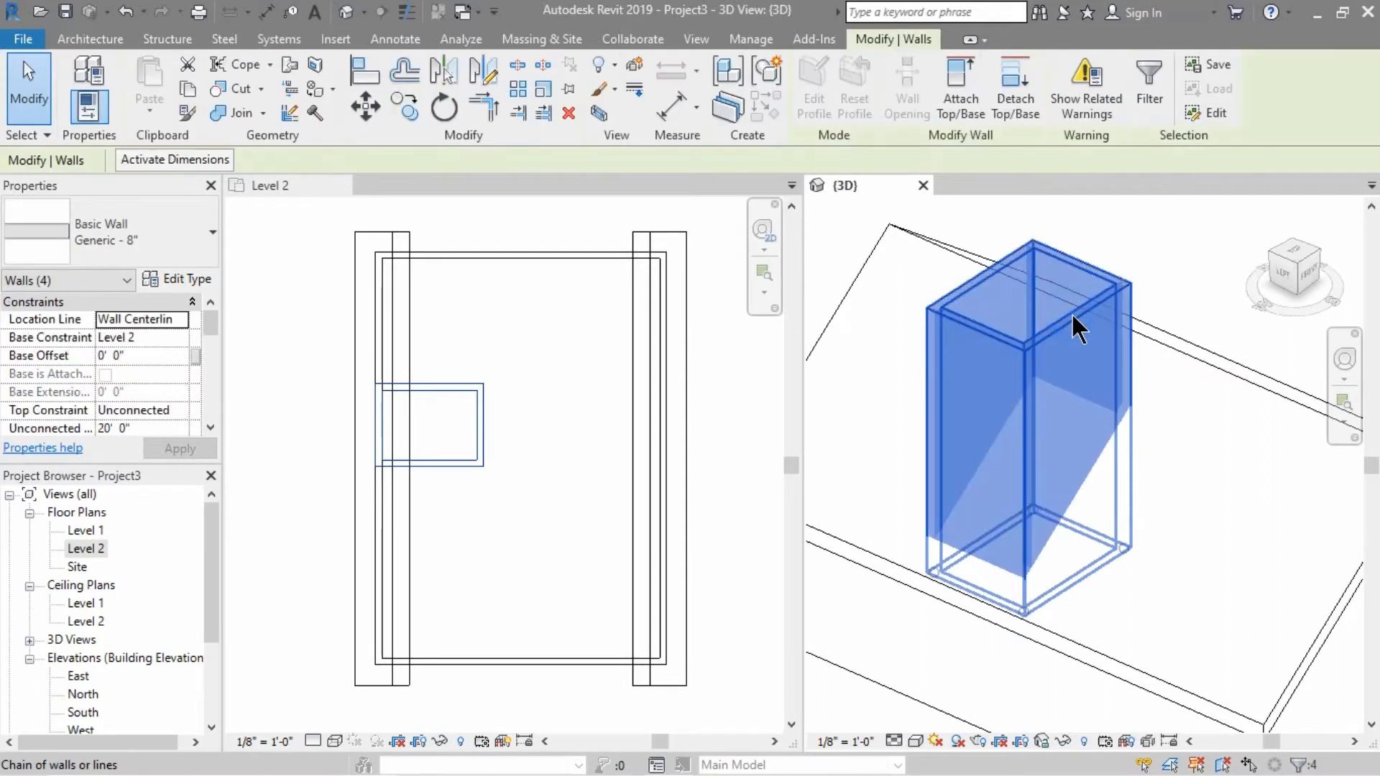
left_click(961, 97)
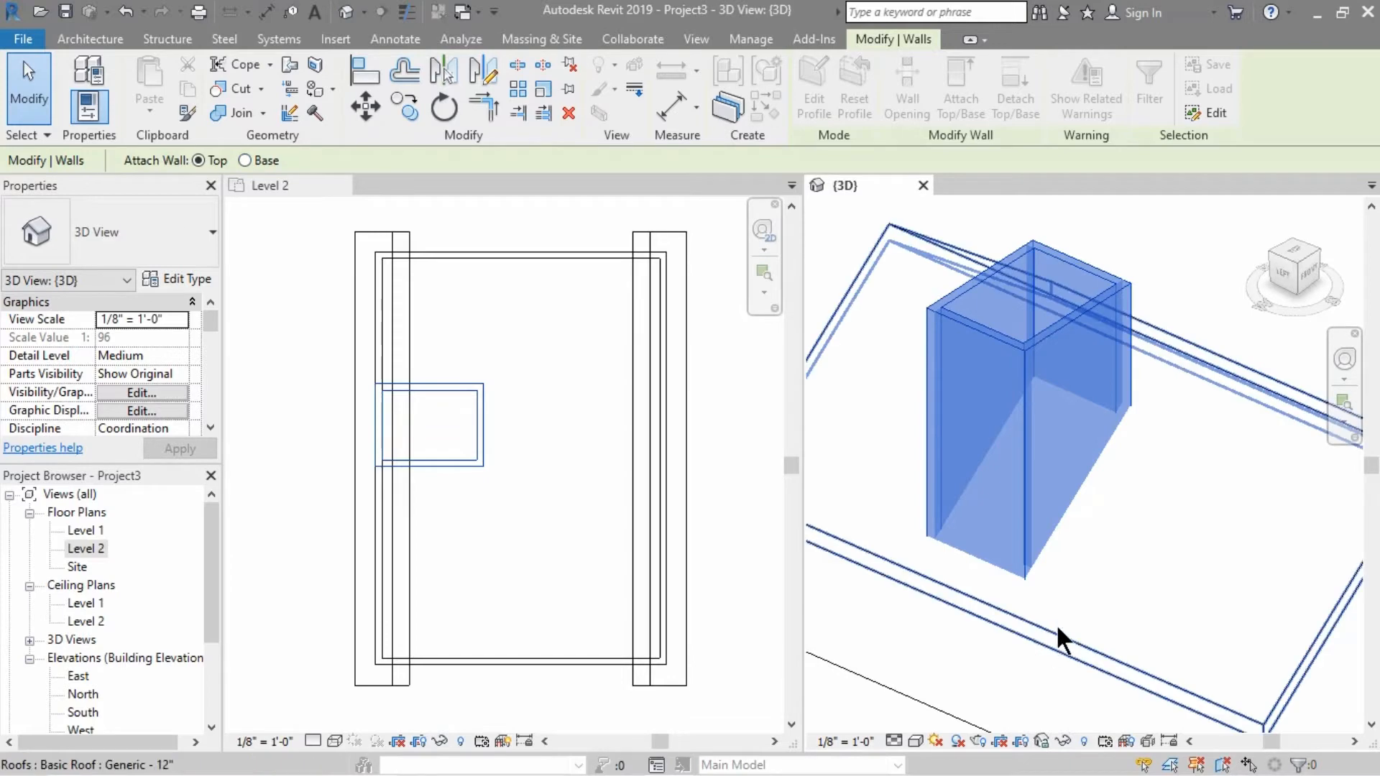
left_click(244, 160)
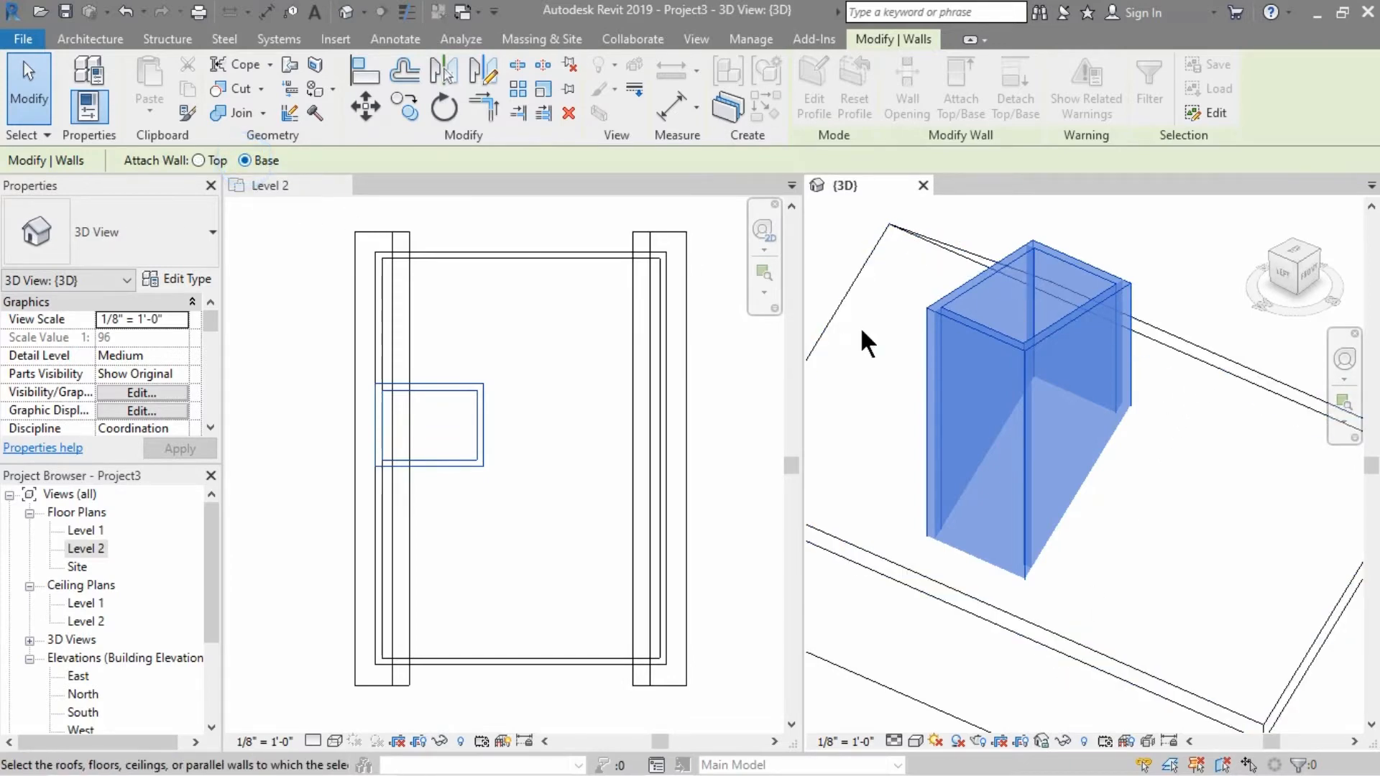
left_click(936, 582)
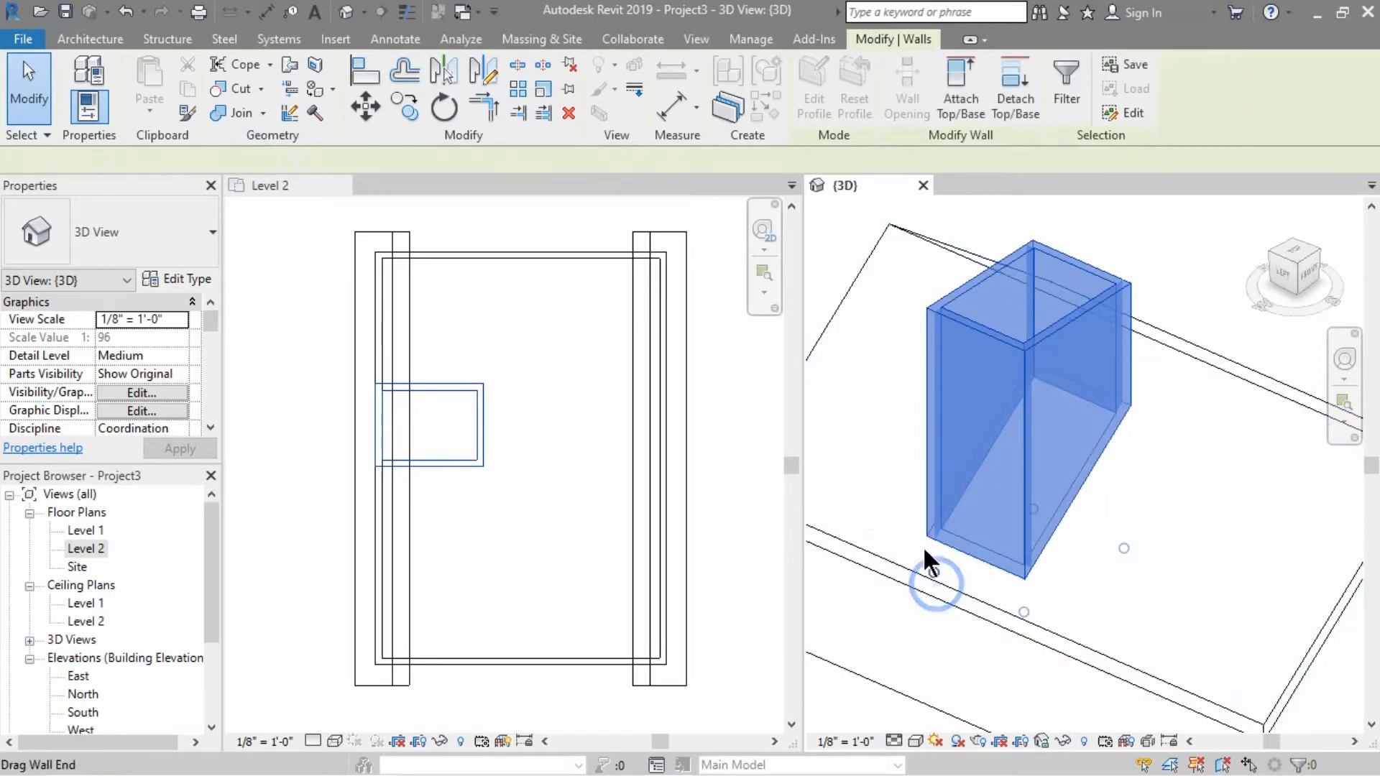
left_click(1167, 451)
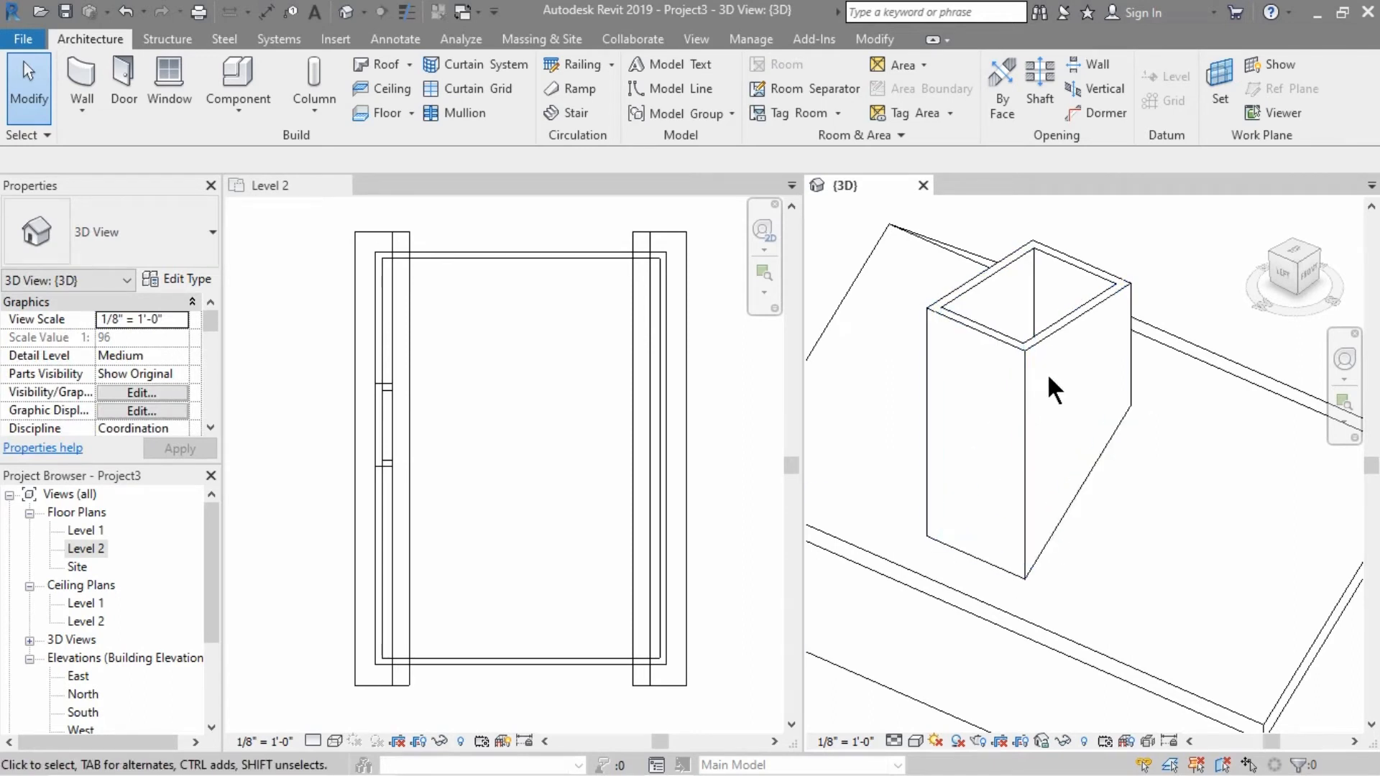
Sketch a rectangular roof footprint around the dormer walls in the Level 2 plan with a 0' 8" offset, about 10'-3" by 9'-6"
left_click(544, 408)
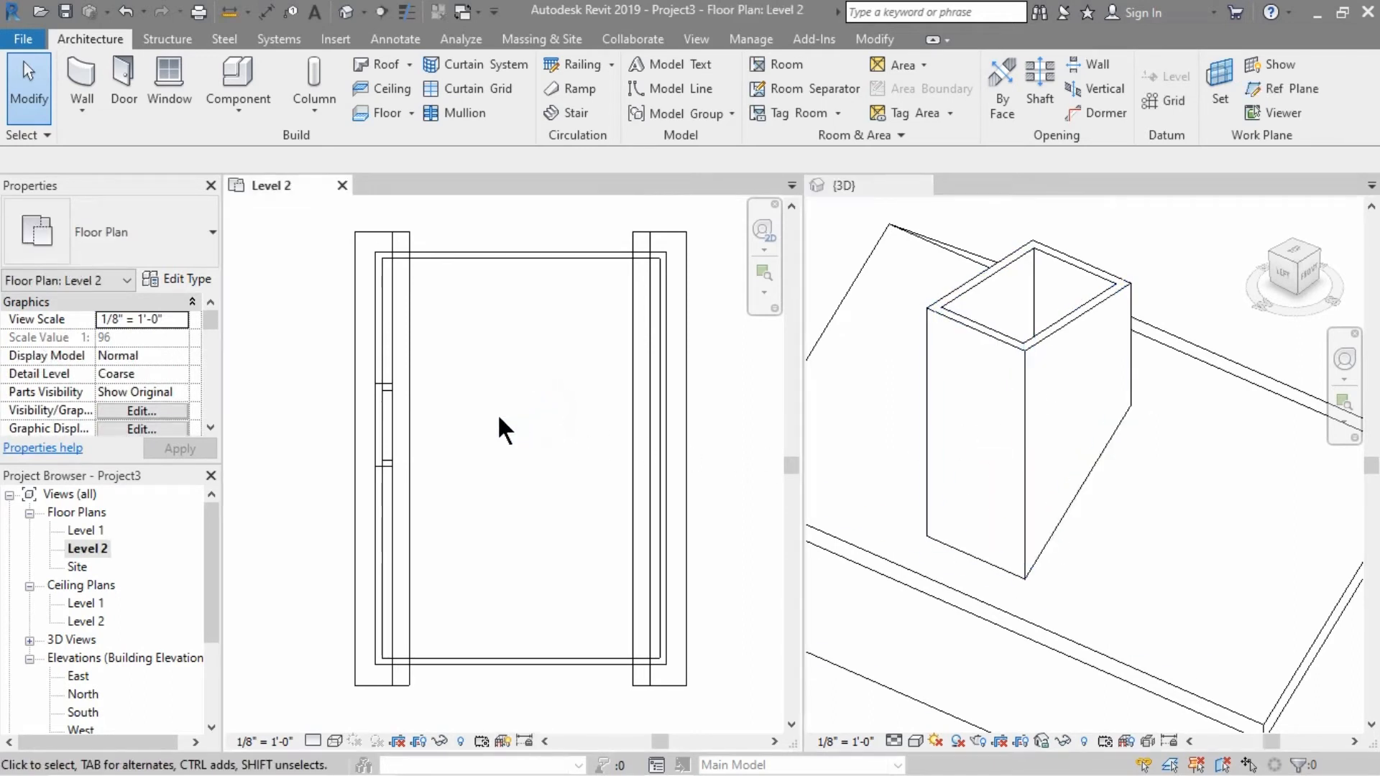
scroll(375, 382, "up", 2)
scroll(547, 360, "up", 1)
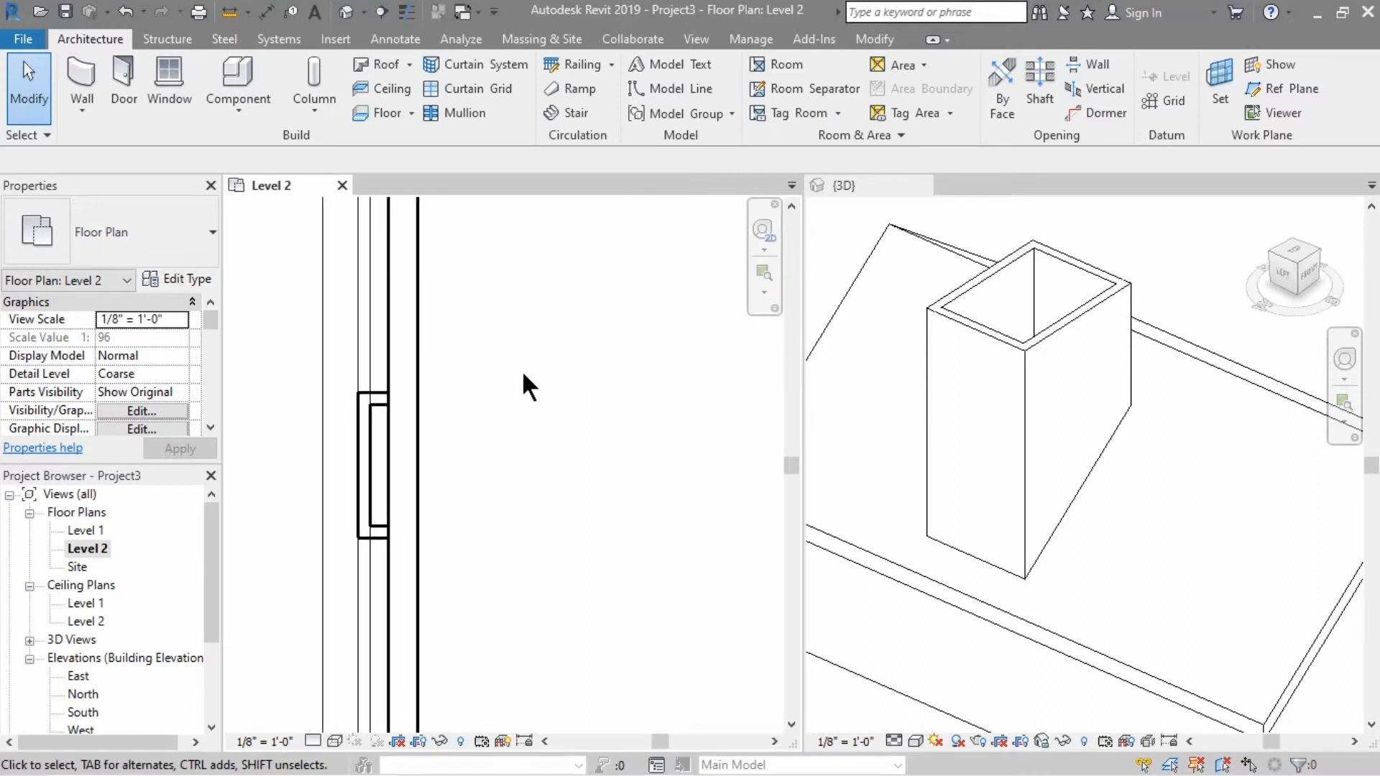
left_click(409, 64)
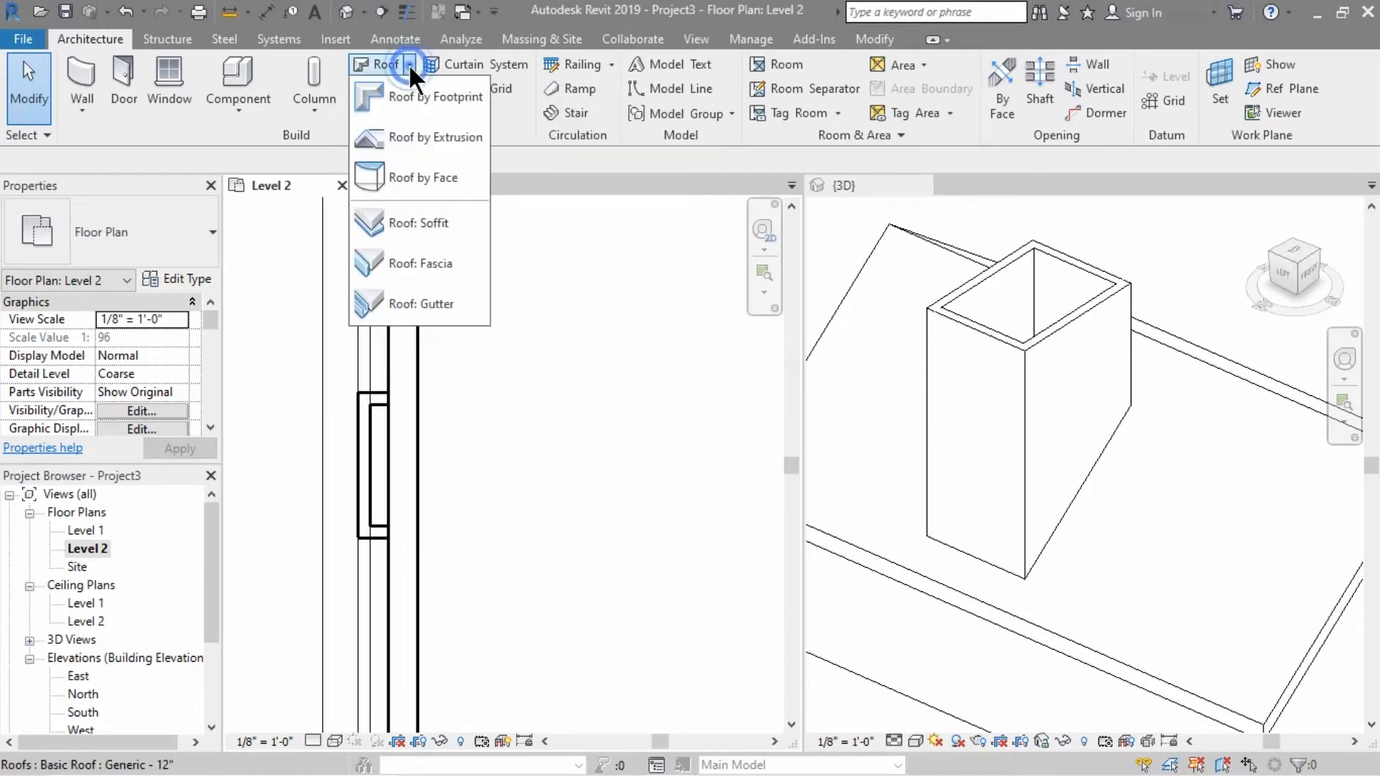
left_click(447, 97)
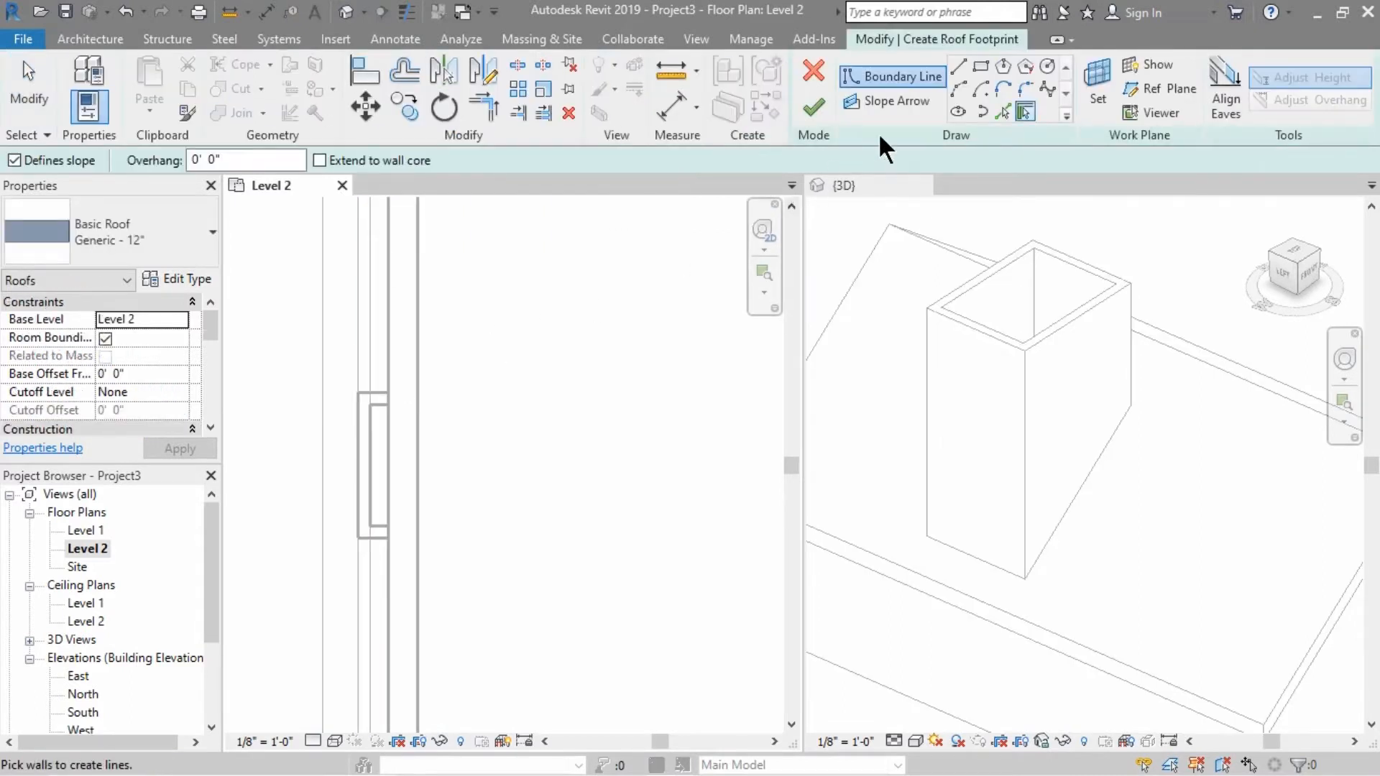
left_click(980, 67)
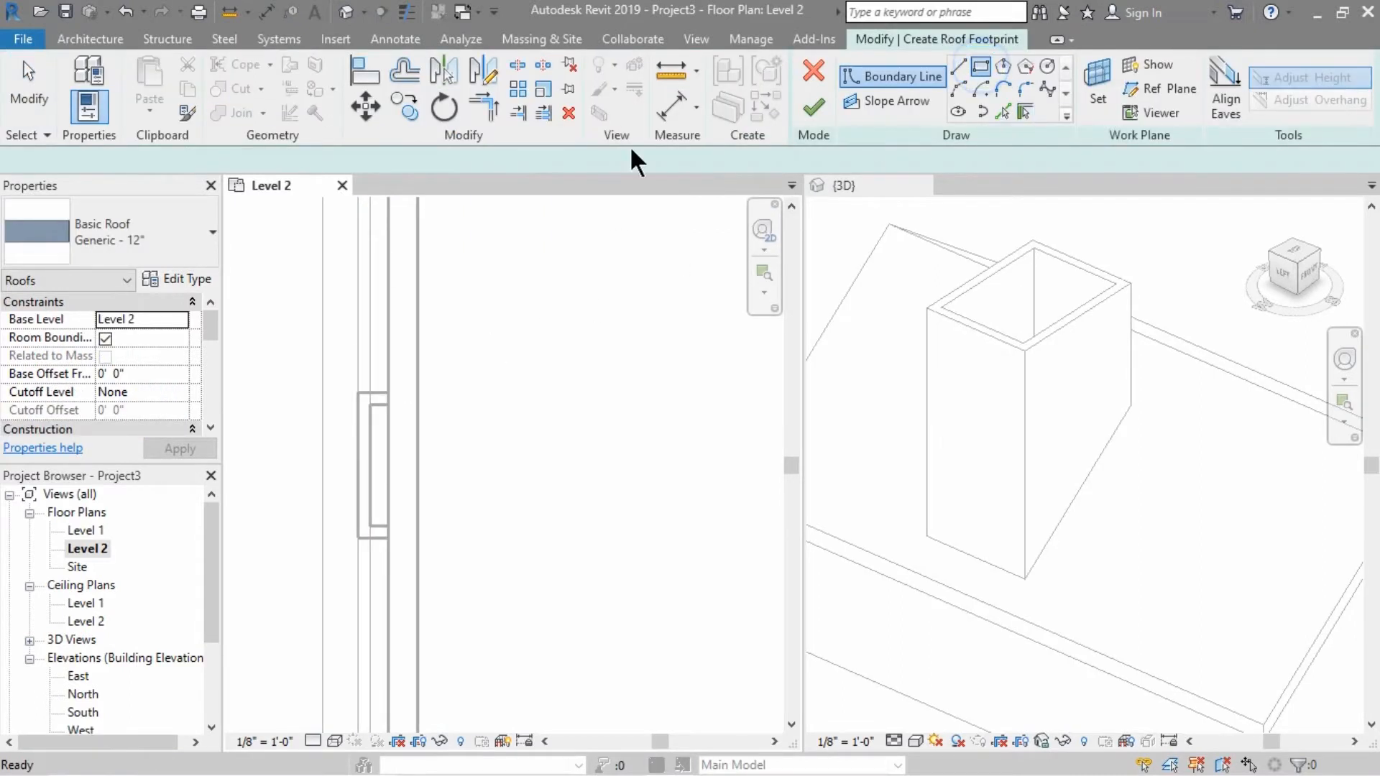
left_click_drag(269, 159, 203, 163)
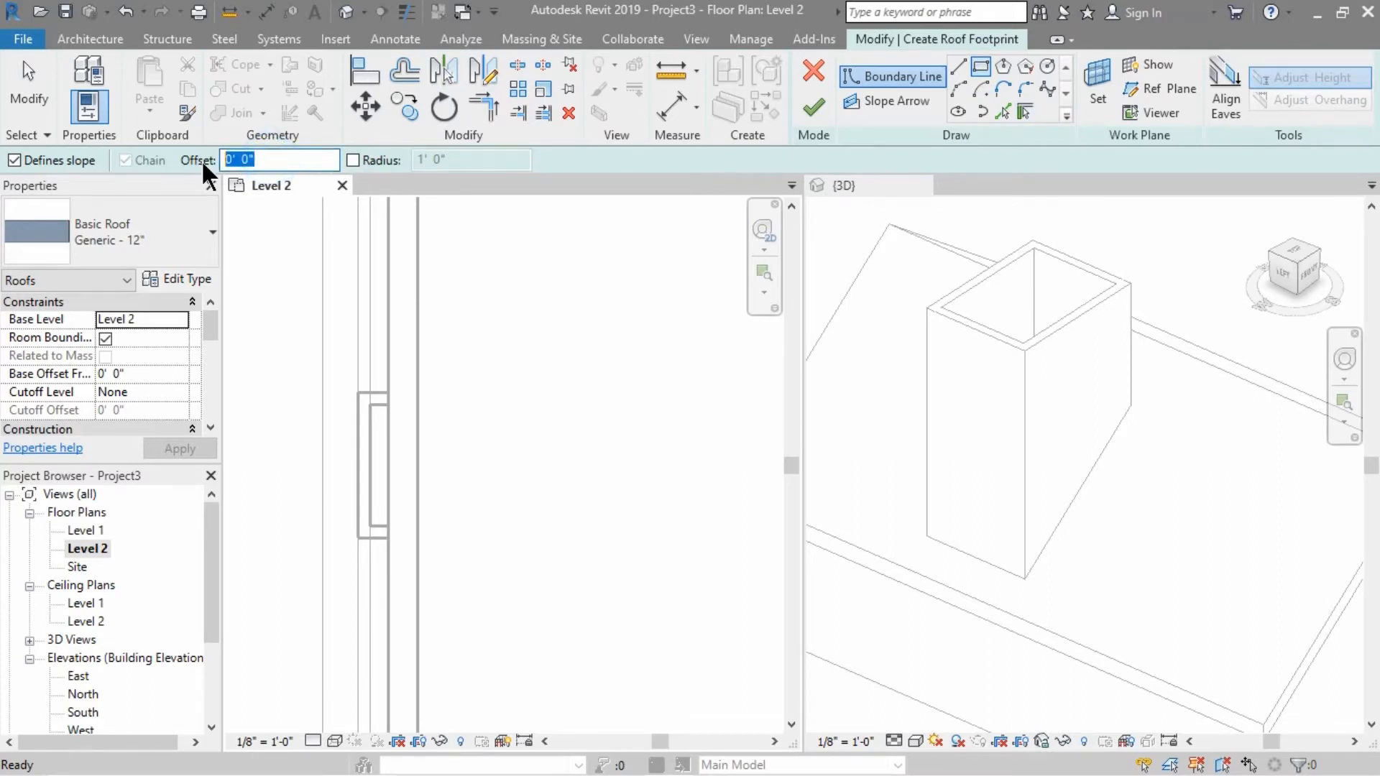
type("0' 8\"")
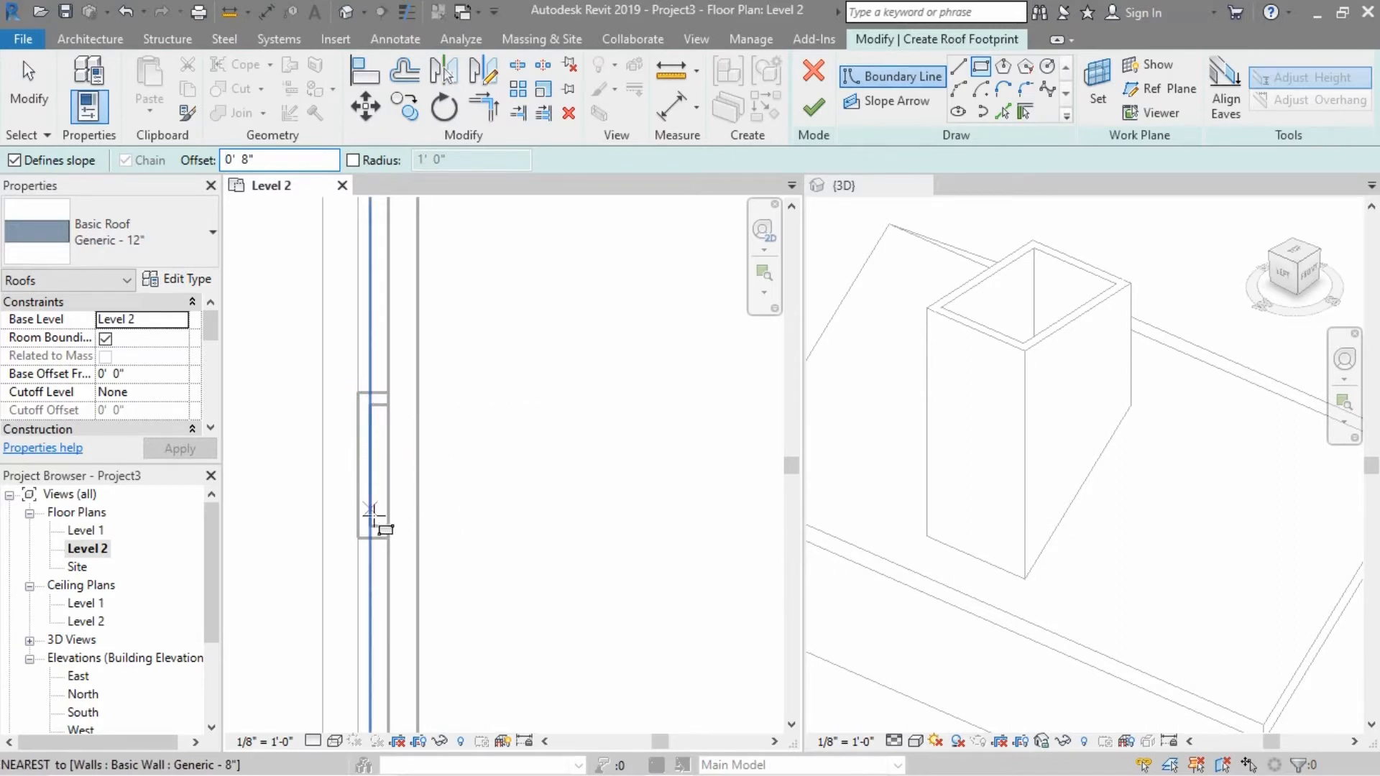
left_click(358, 393)
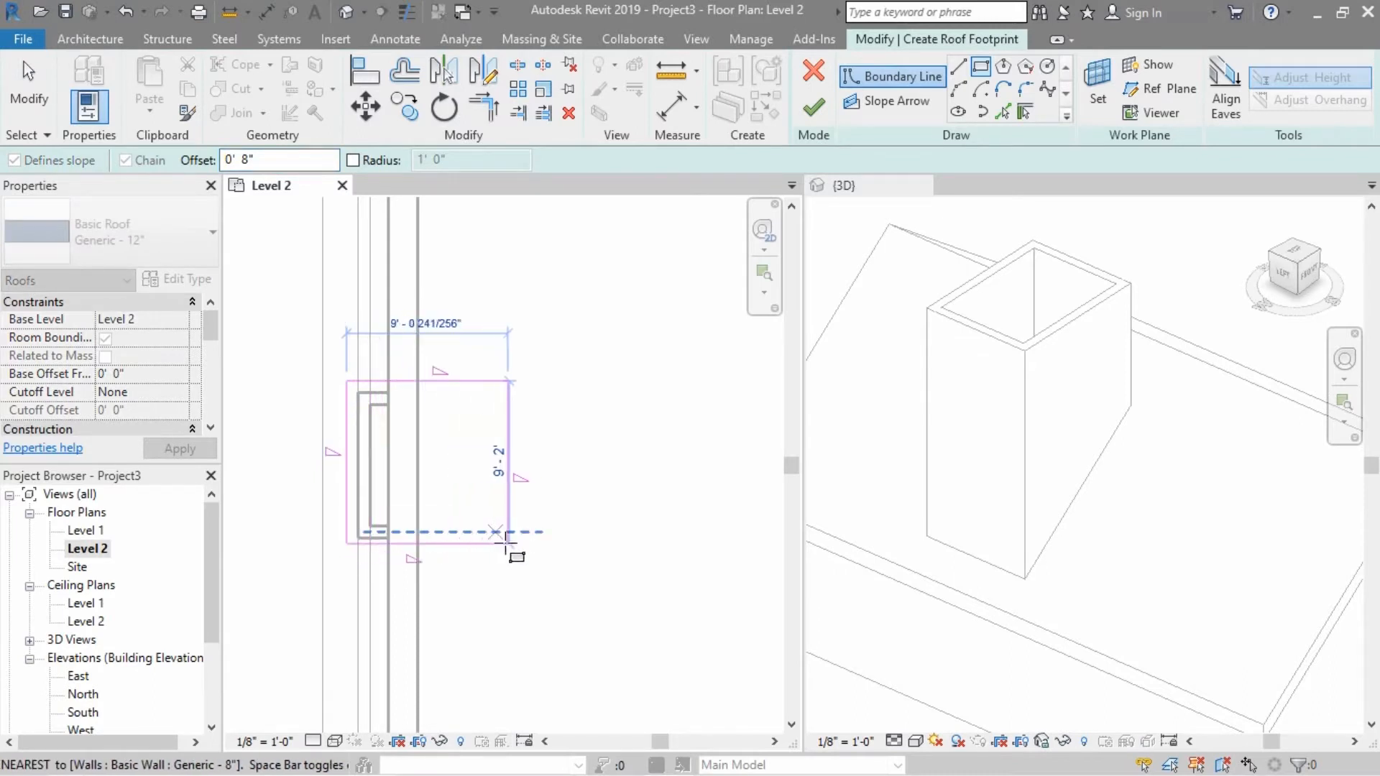
left_click(516, 539)
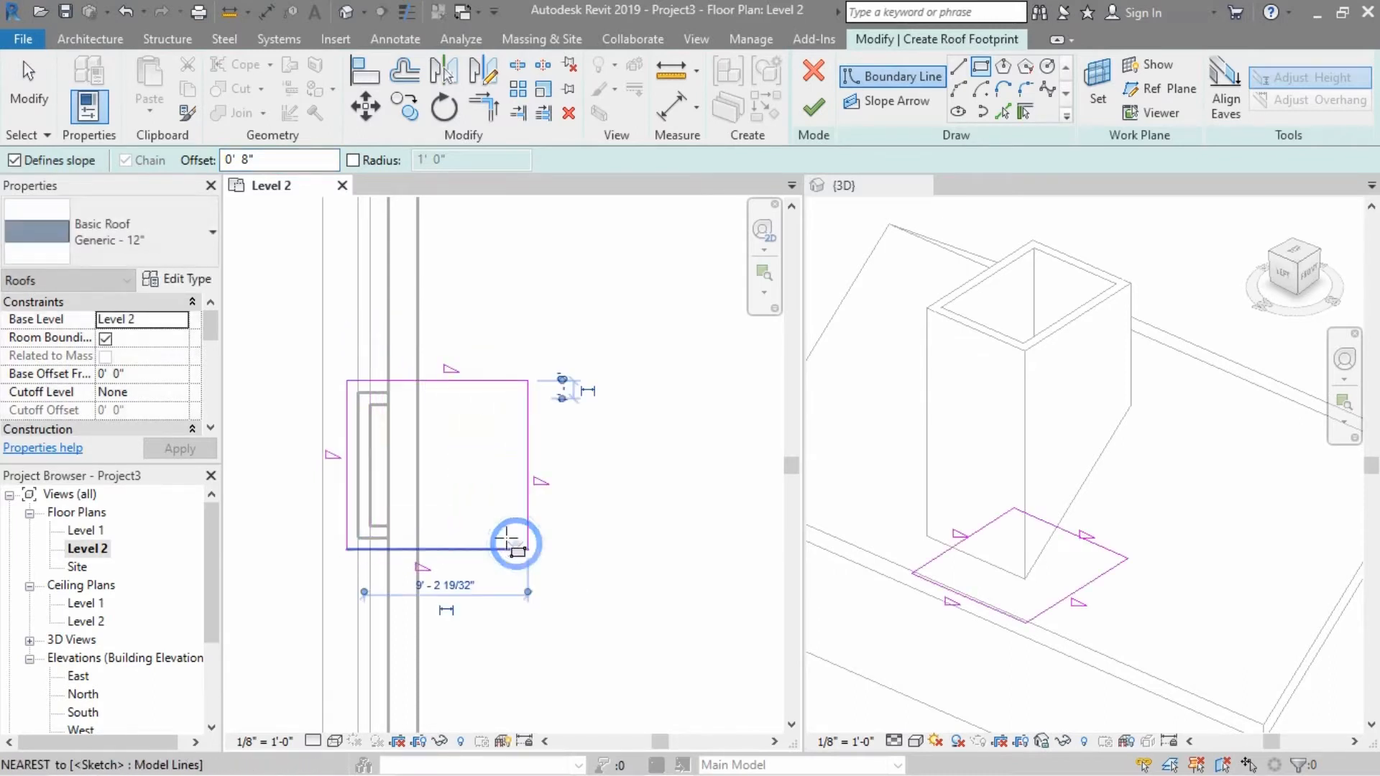
key("Escape")
key("Escape")
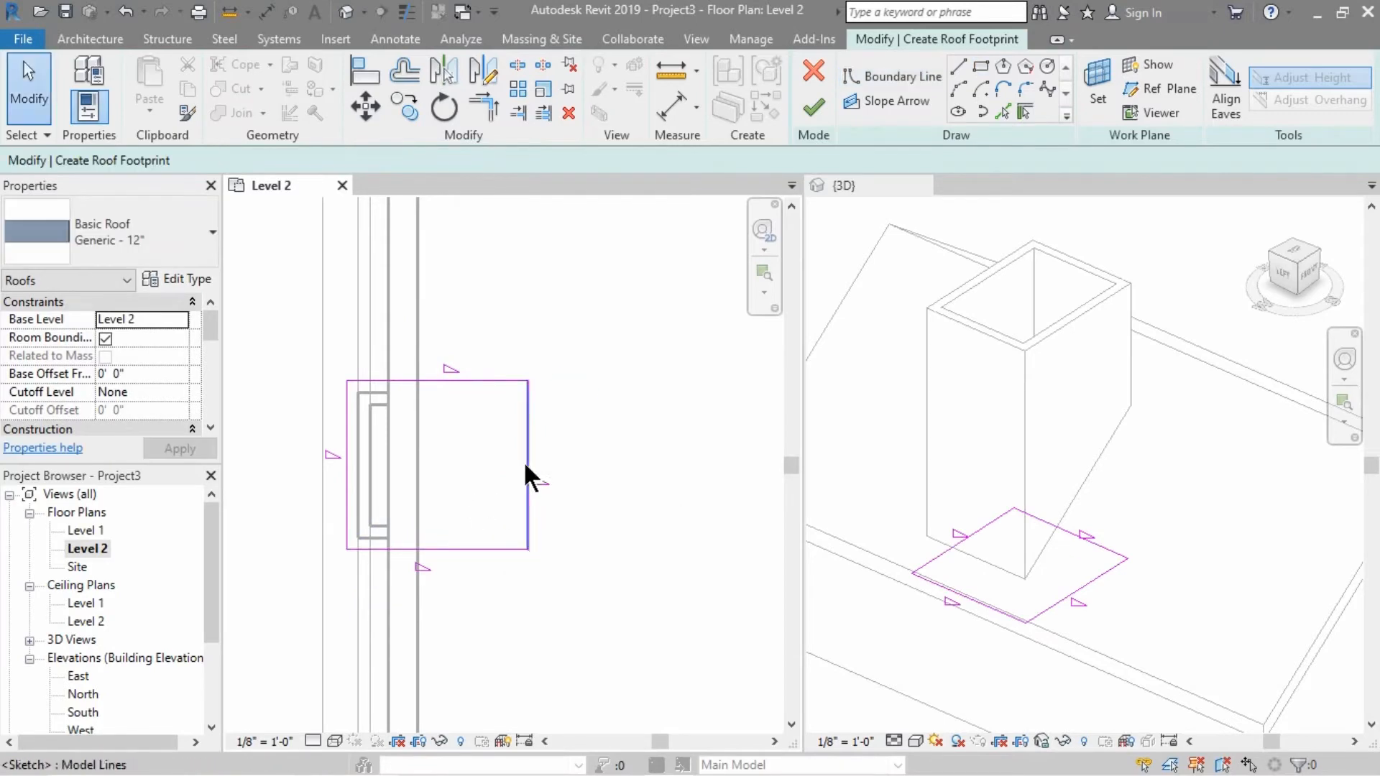
Remove the slope definition from the footprint's left and right edges and finish the roof without attaching the highlighted walls
left_click(529, 434)
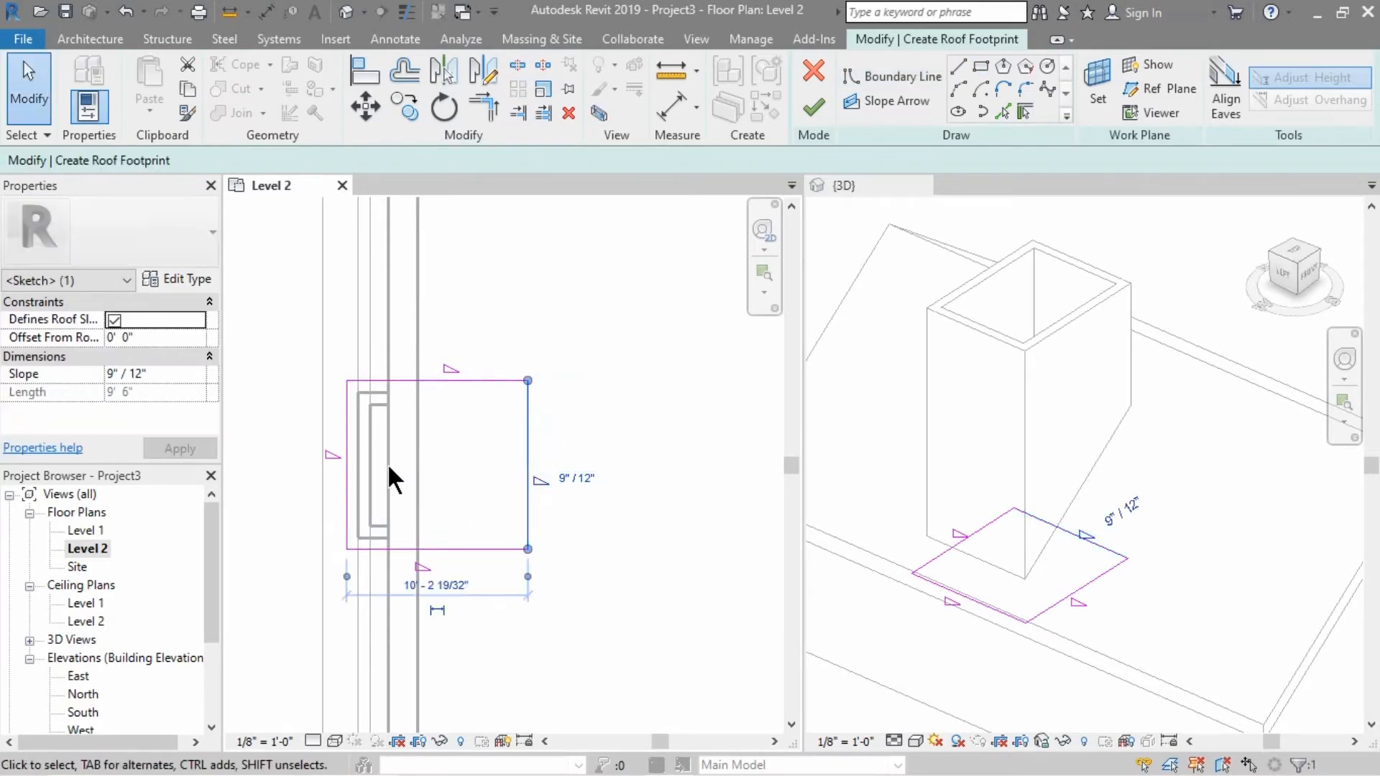
left_click(348, 434, "ctrl")
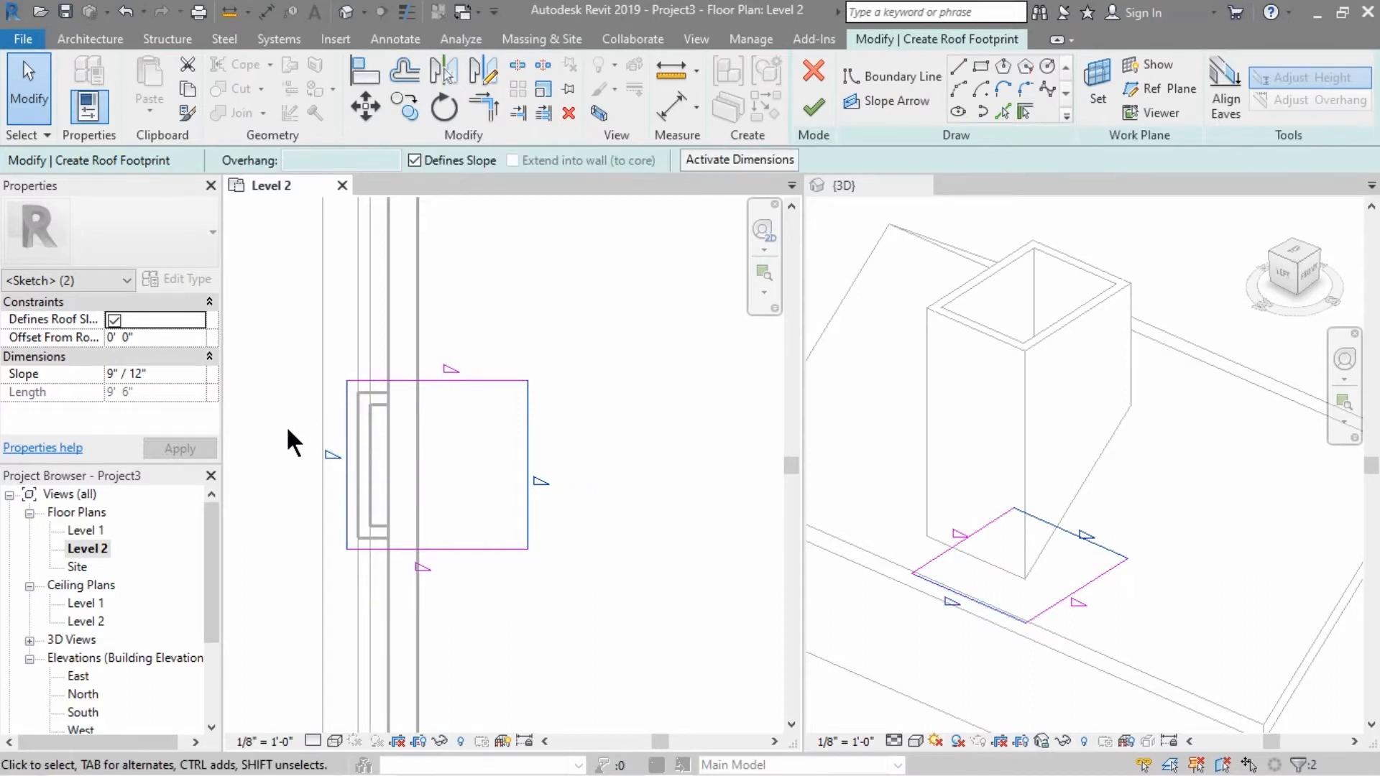
left_click(414, 160)
left_click(487, 291)
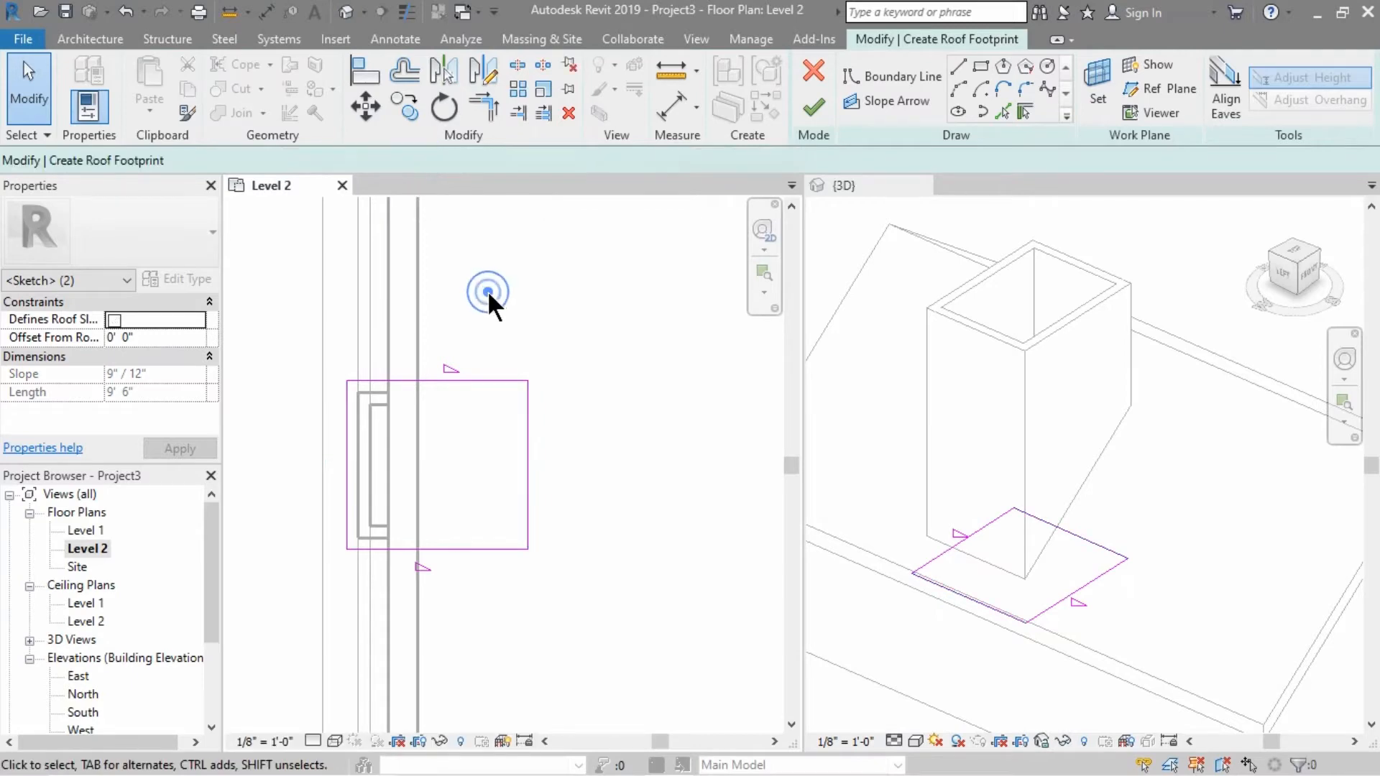
left_click(816, 108)
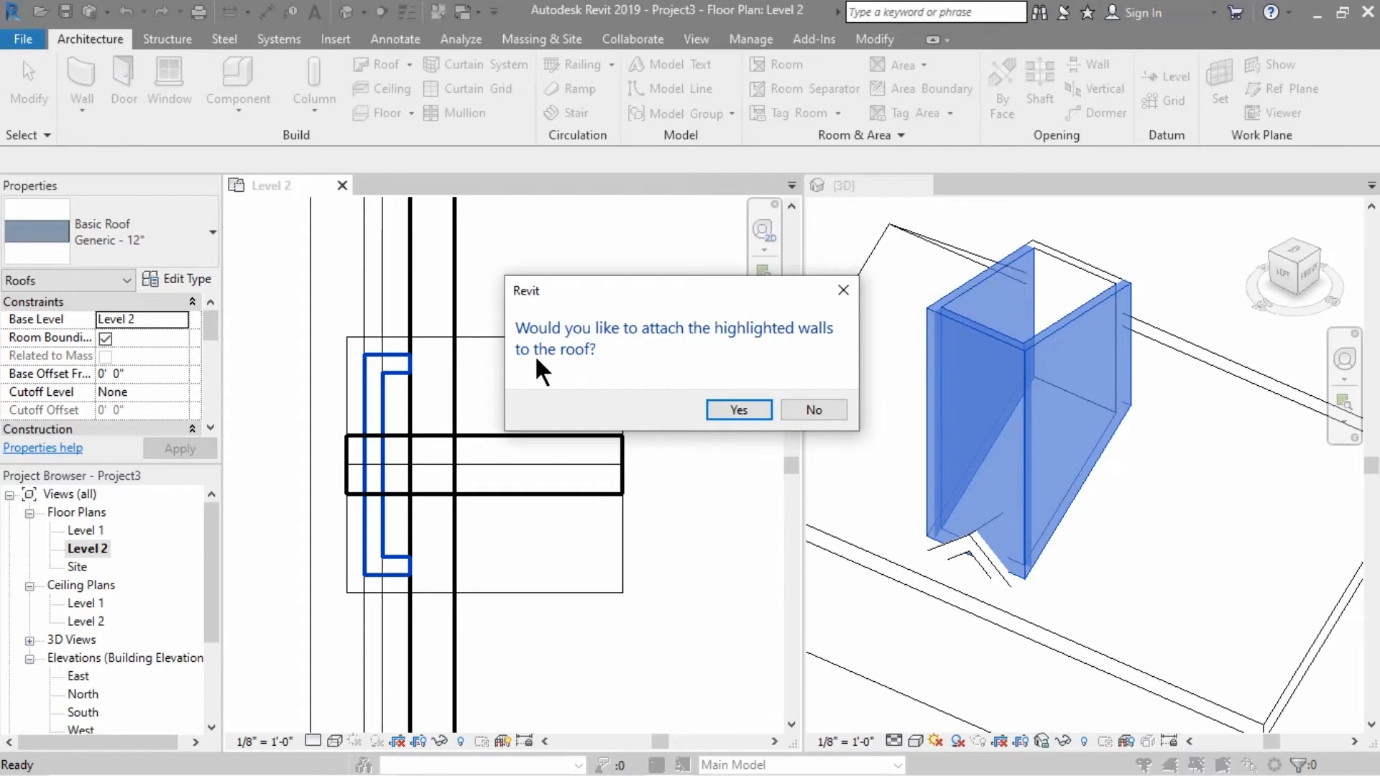
left_click(812, 411)
left_click(683, 466)
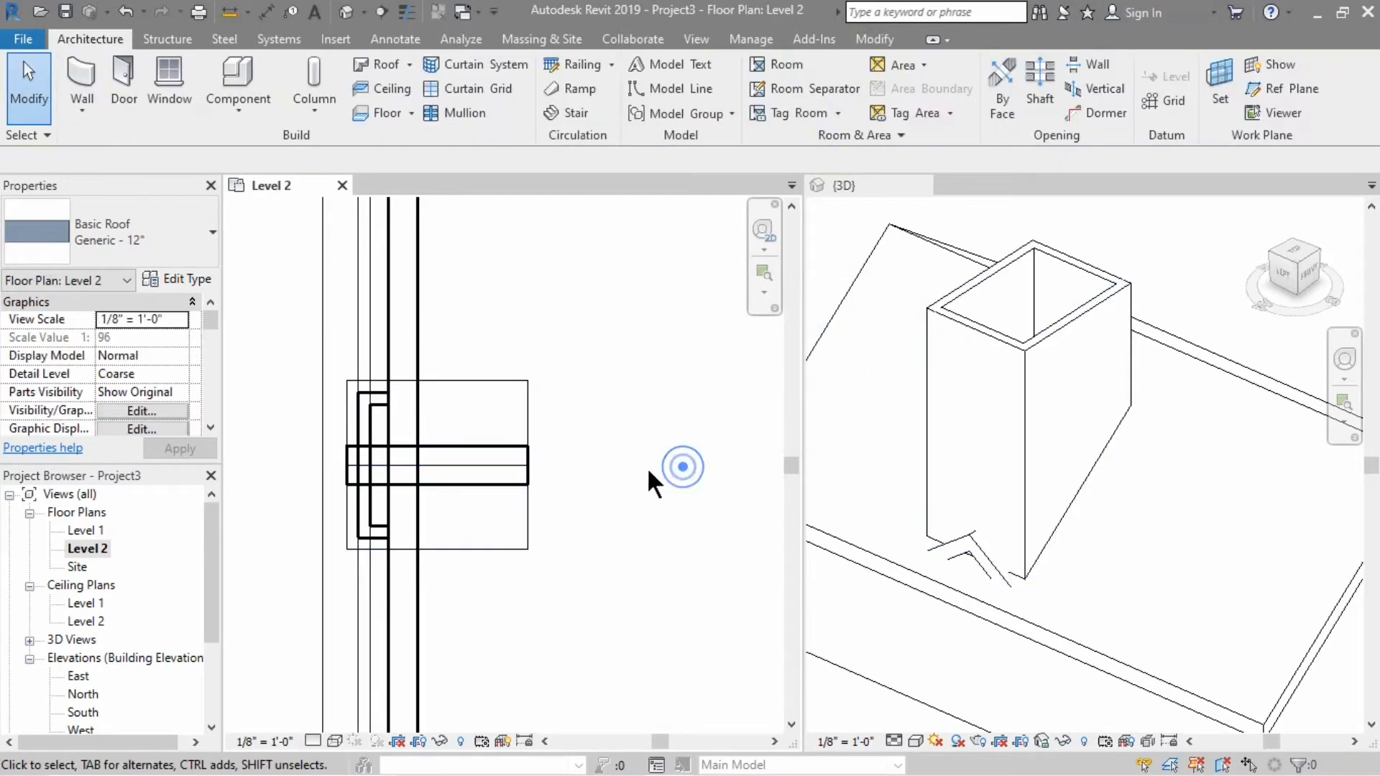
Set the small dormer roof's base offset from Level 2 to 6' 0"
left_click(966, 543)
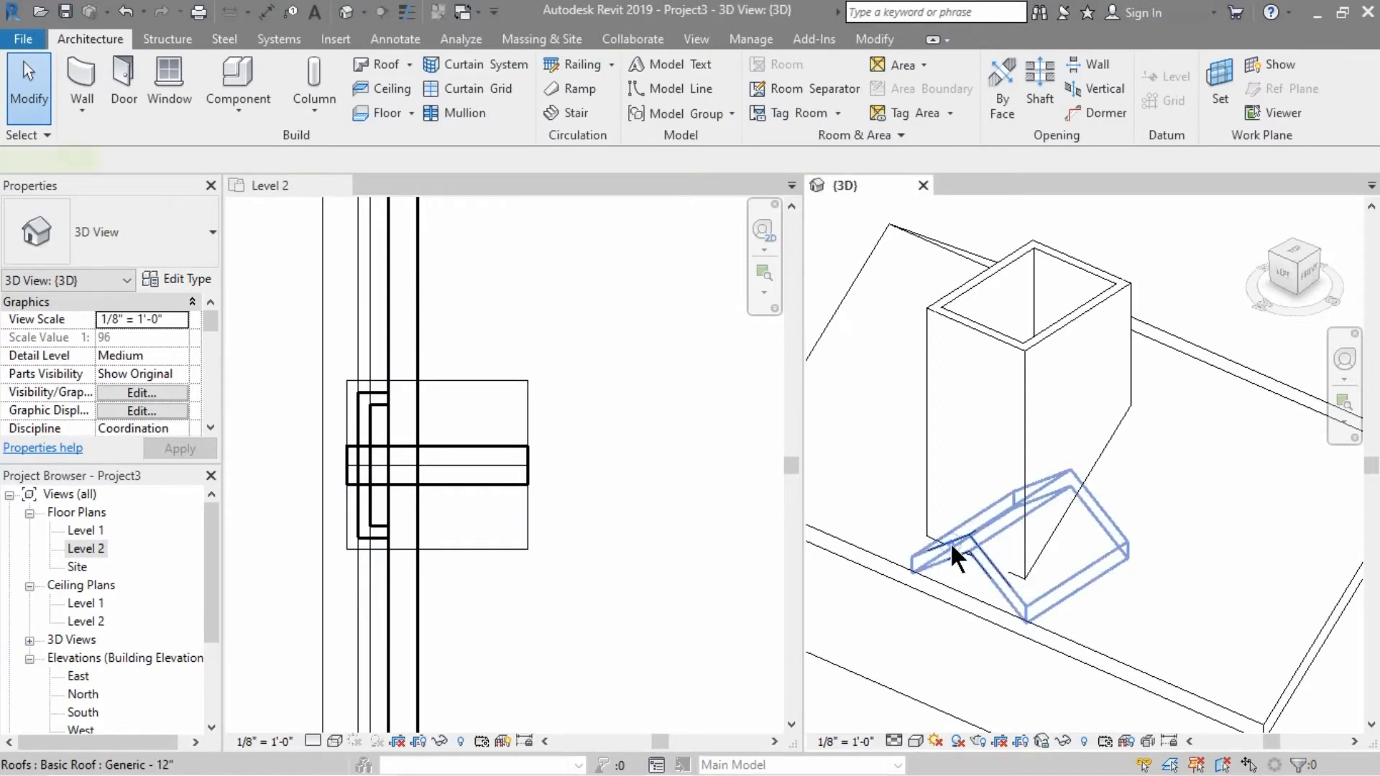
left_click(950, 542)
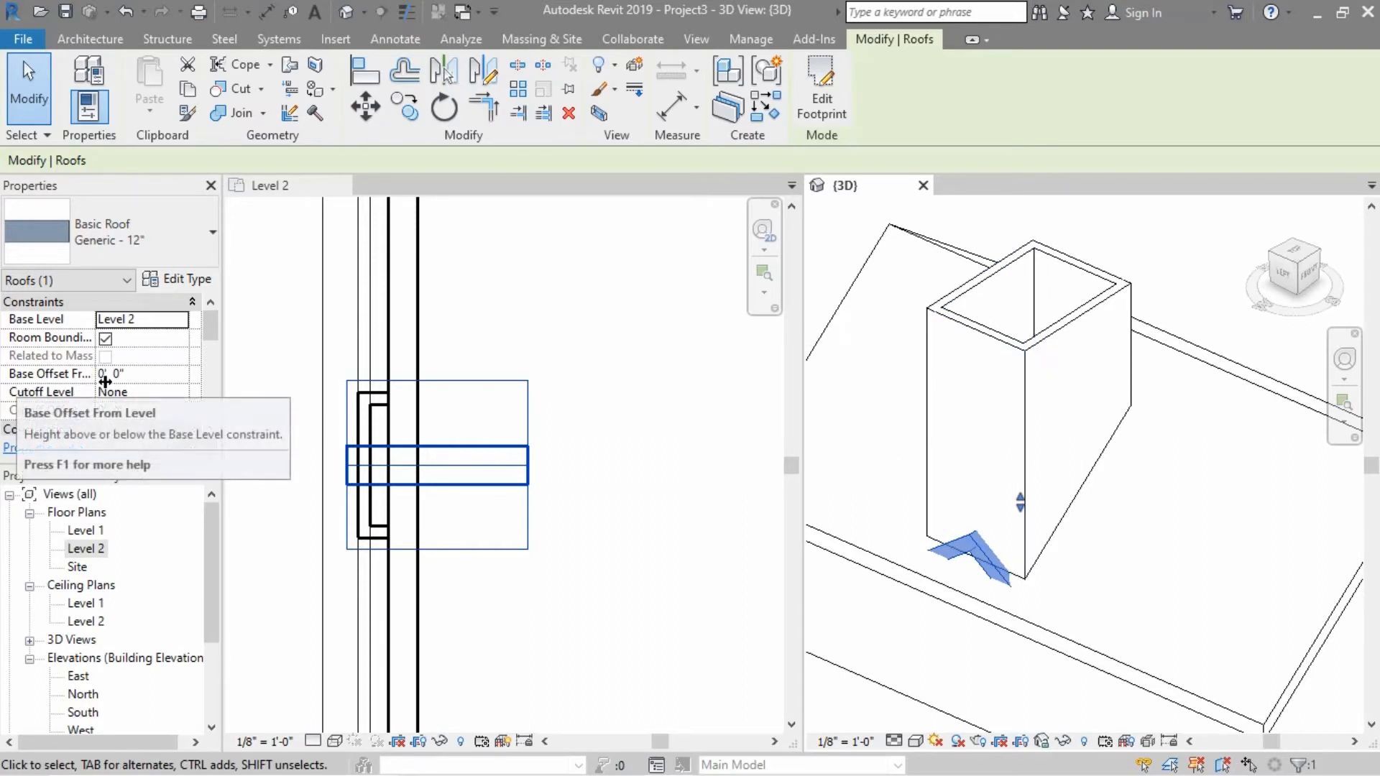
double_click(143, 377)
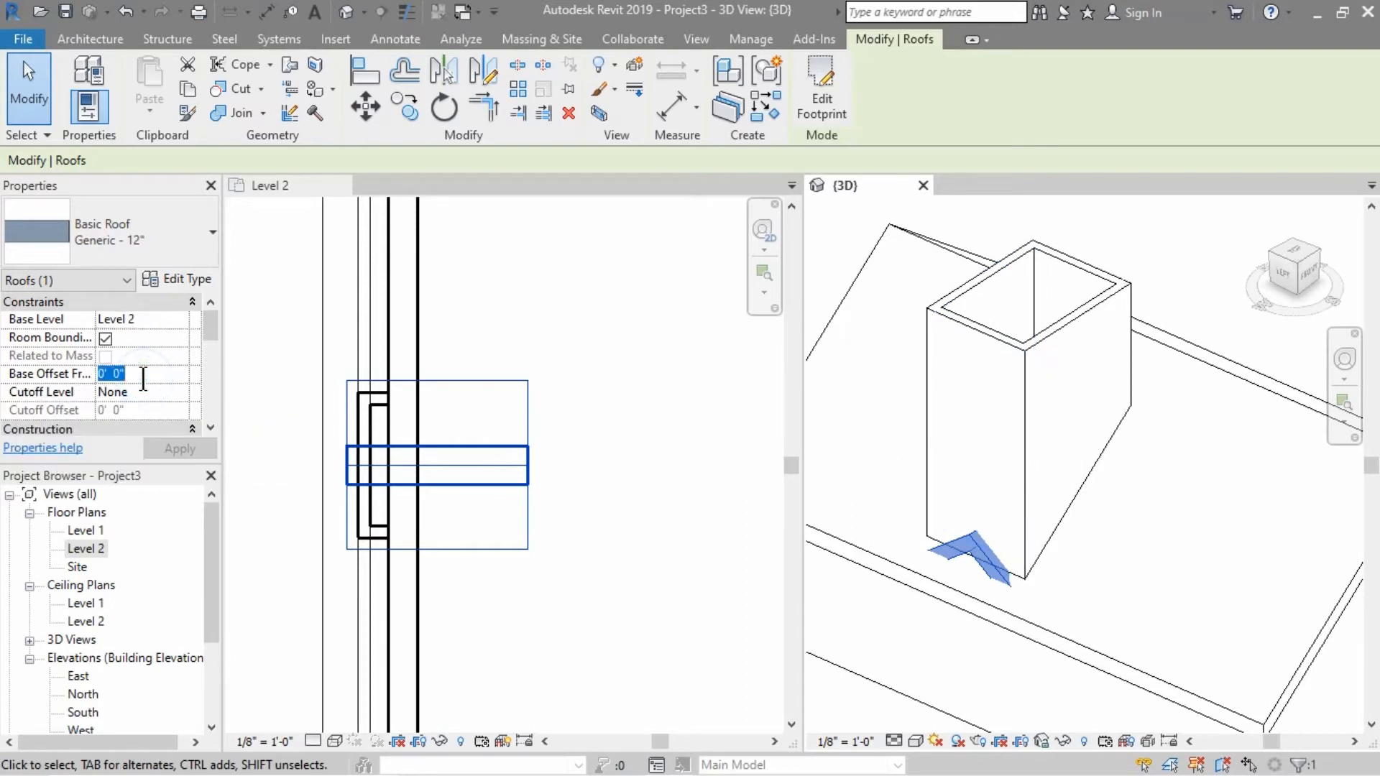
type("6")
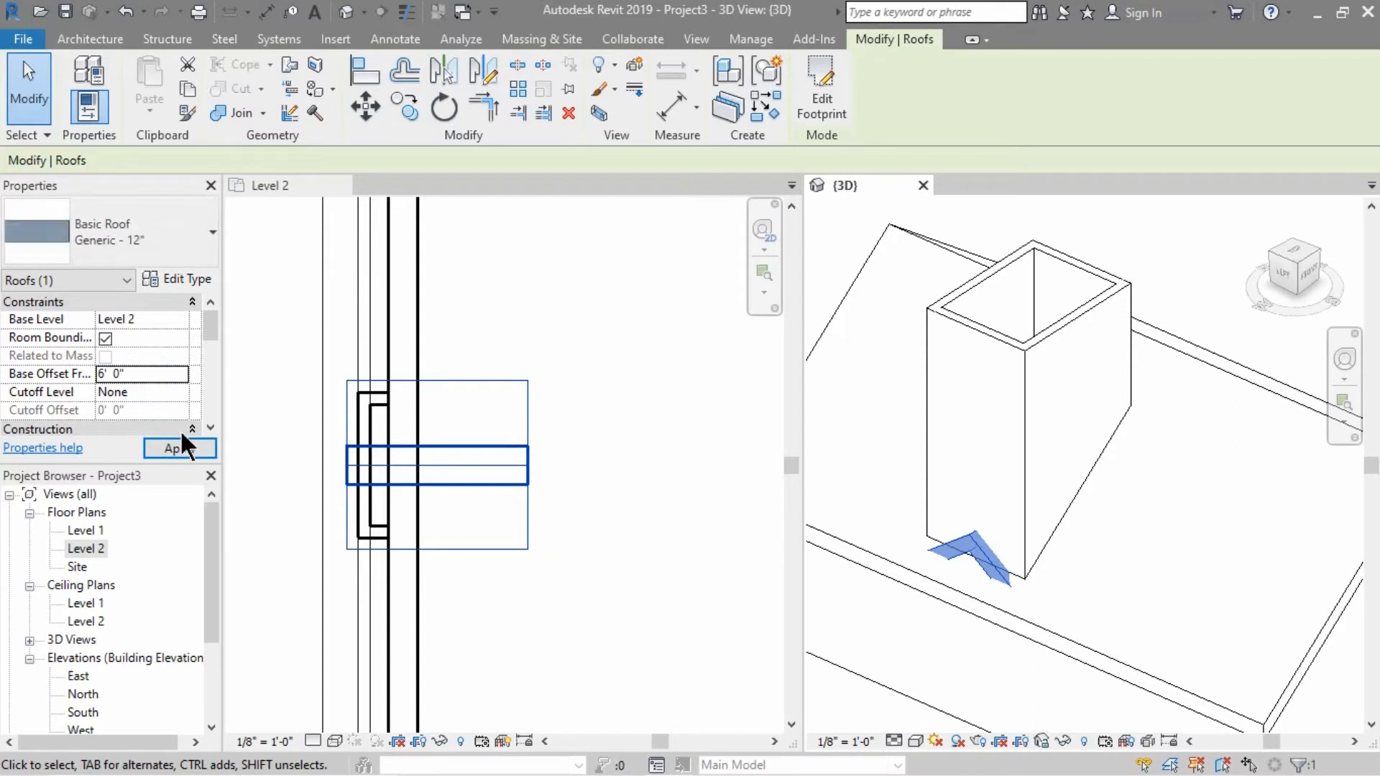
left_click(184, 440)
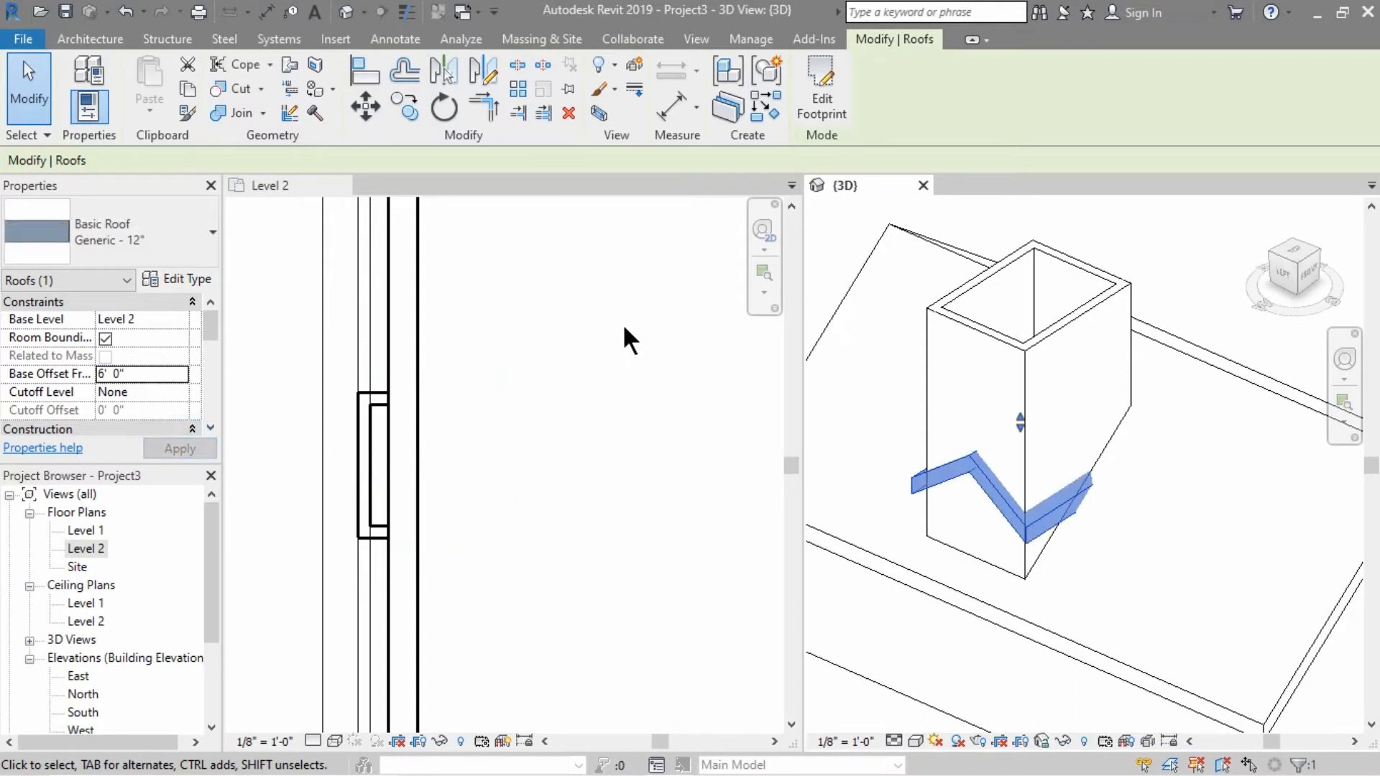
mouse_move(949, 582)
middle_mouse_down("shift")
mouse_move(1022, 481)
mouse_move(887, 530)
mouse_move(952, 579)
middle_mouse_up("shift")
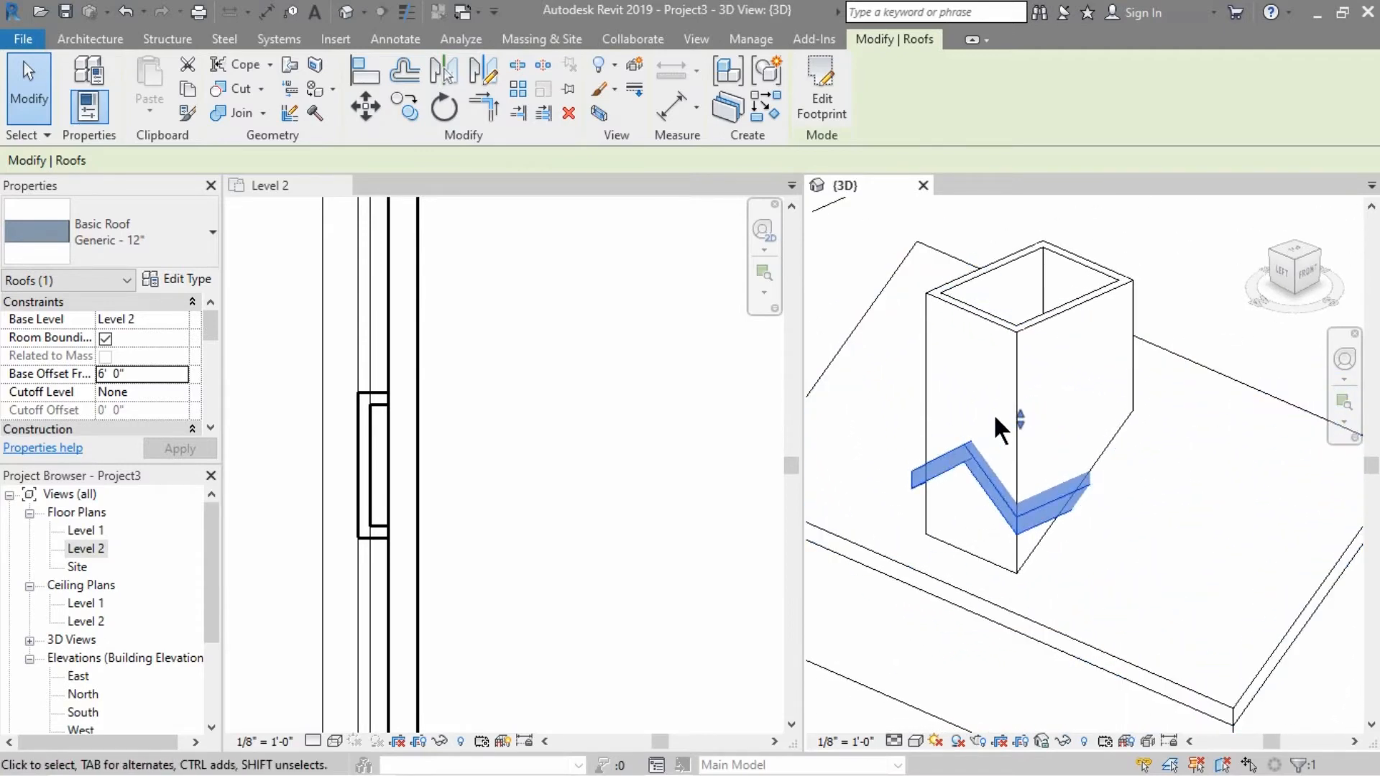
Raise the selected dormer roof by setting its base offset from Level 2 to 8' 0"
left_click(134, 373)
type("8")
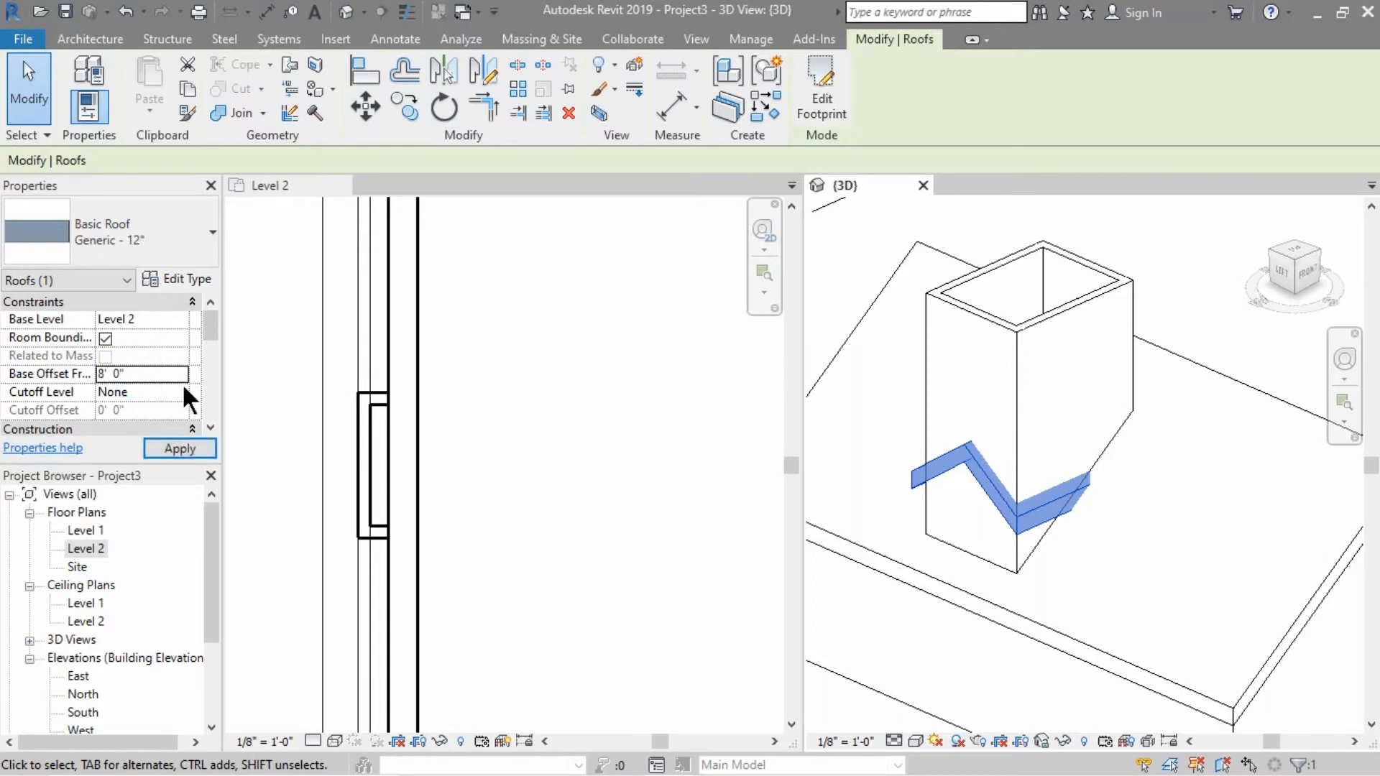
left_click(925, 467)
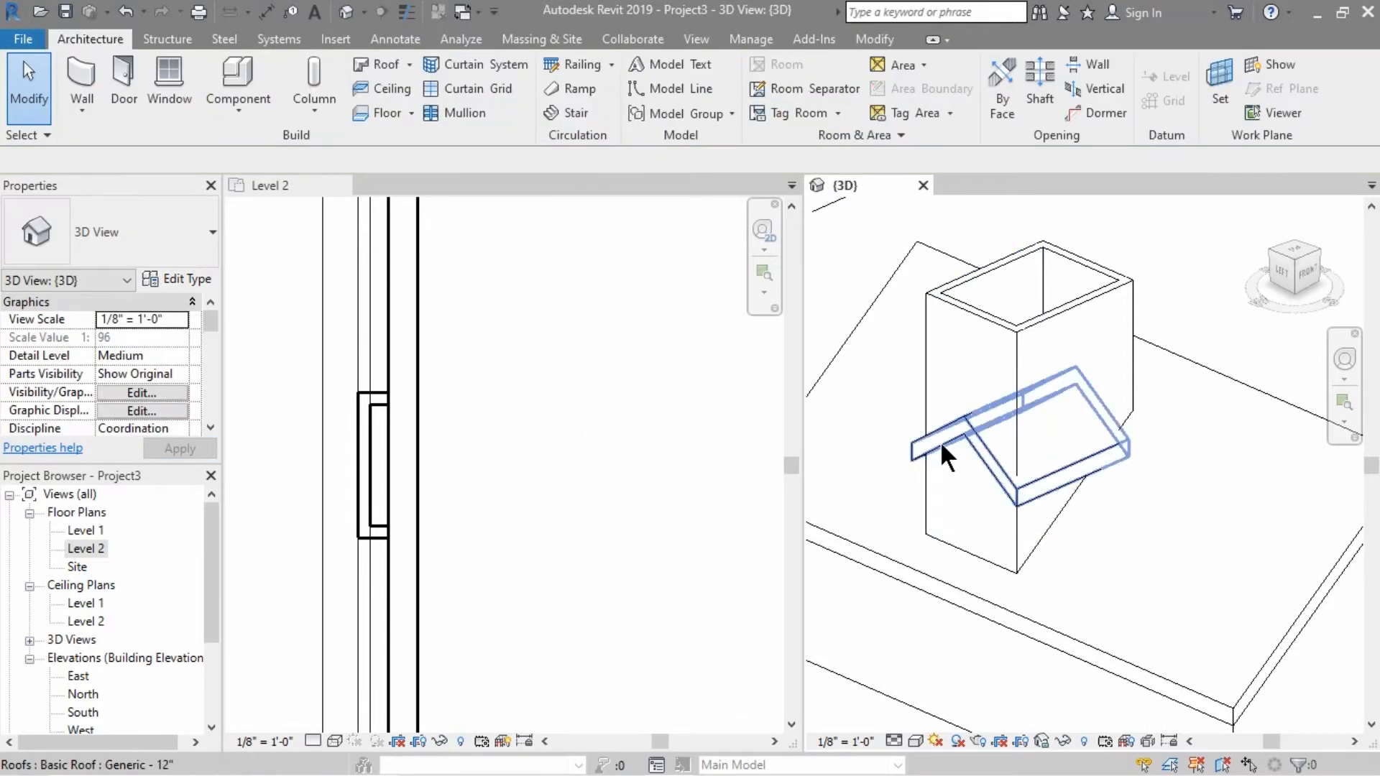
scroll(1004, 469, "down", 2)
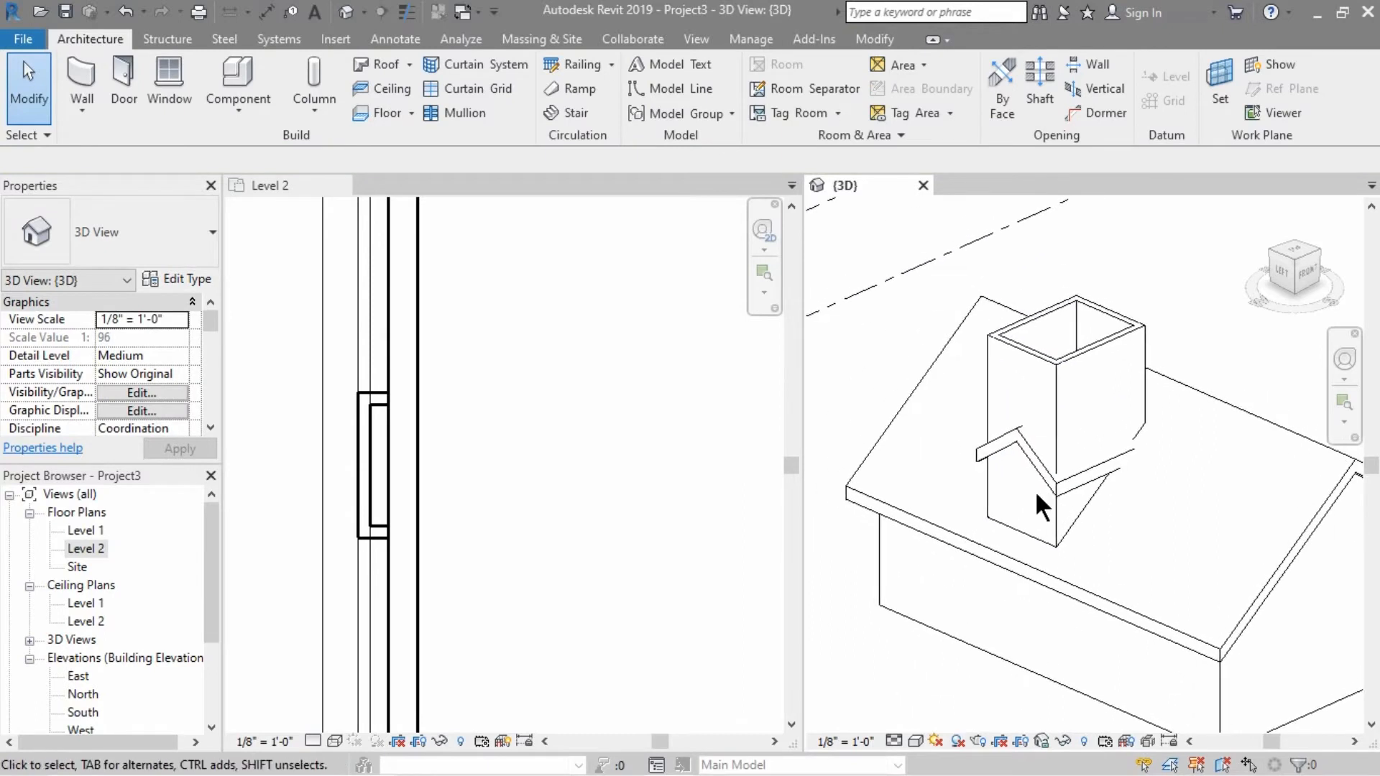
Try to attach the tops of the whole chain of four dormer walls to the dormer roof
scroll(1043, 441, "up", 2)
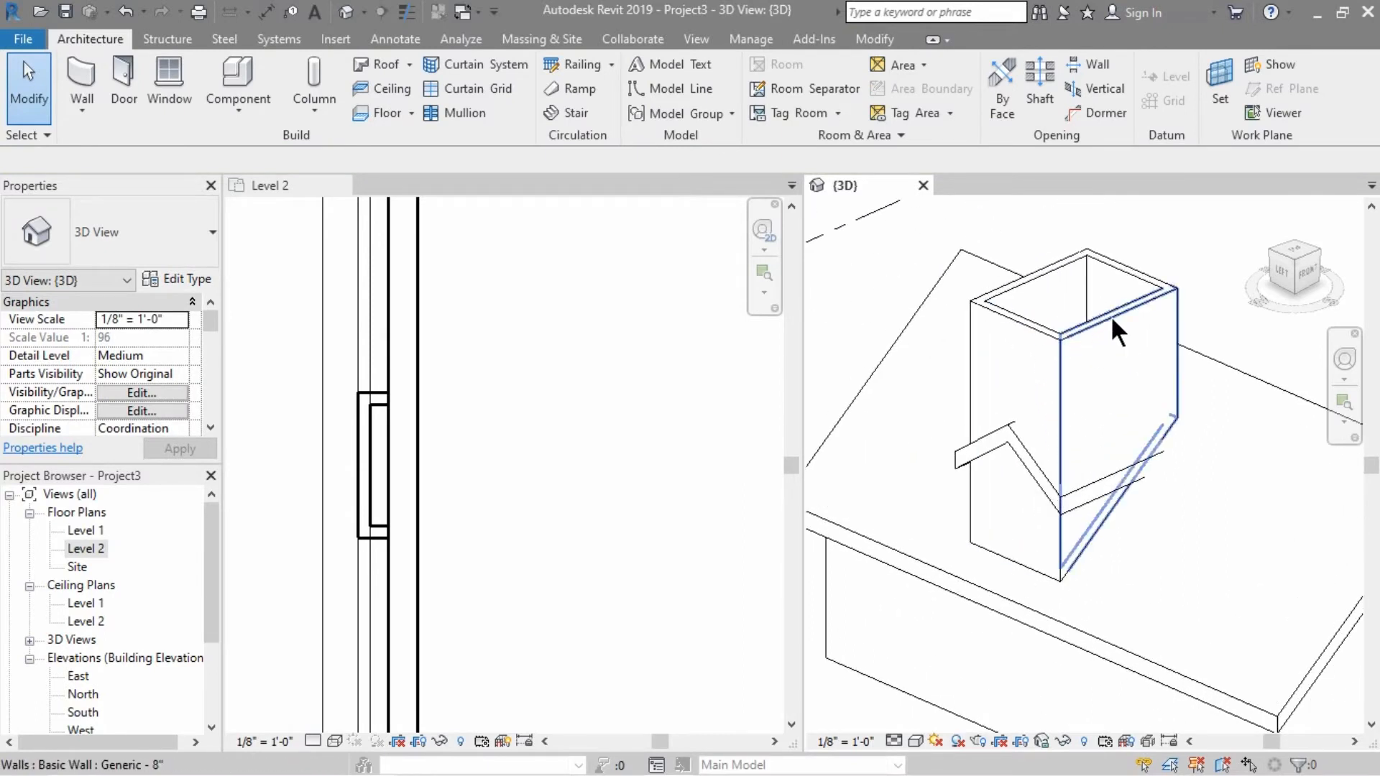
key("Tab")
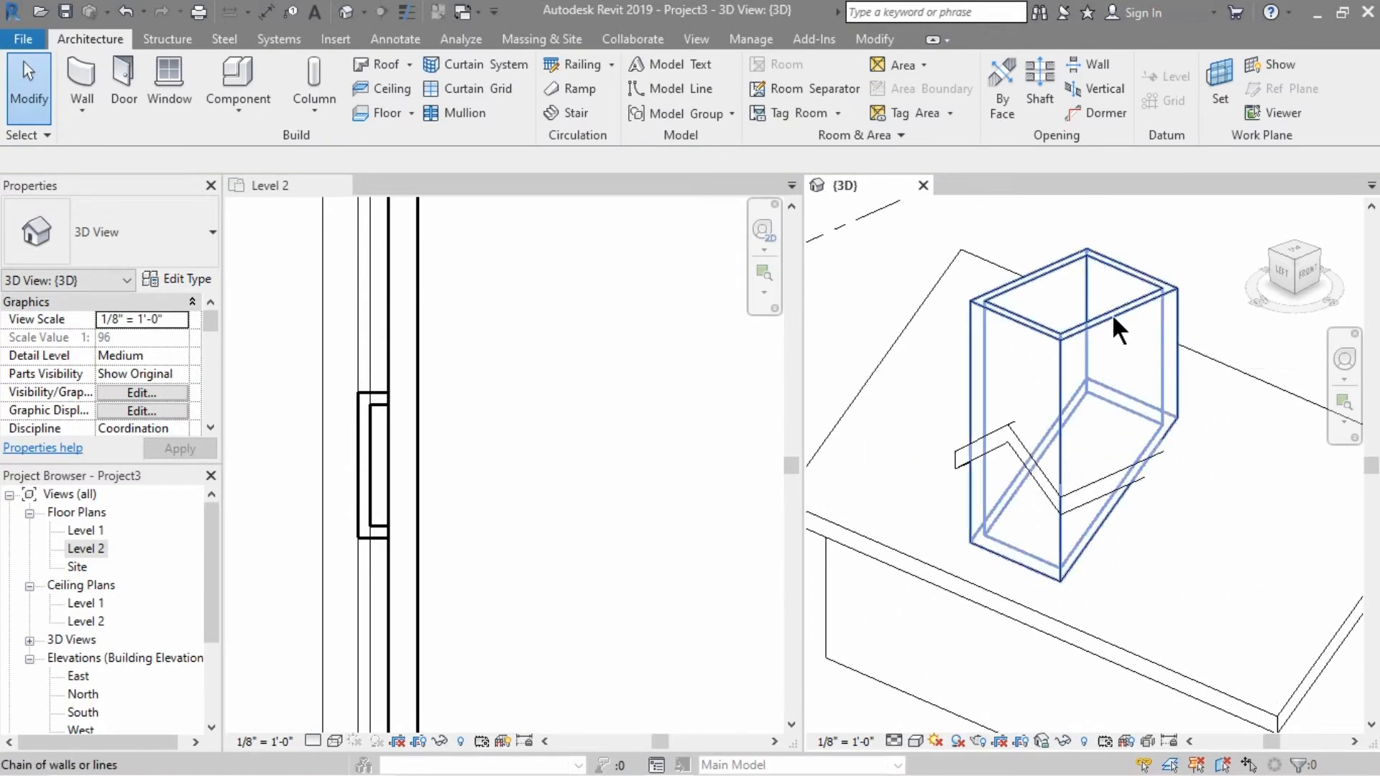
left_click(1111, 314)
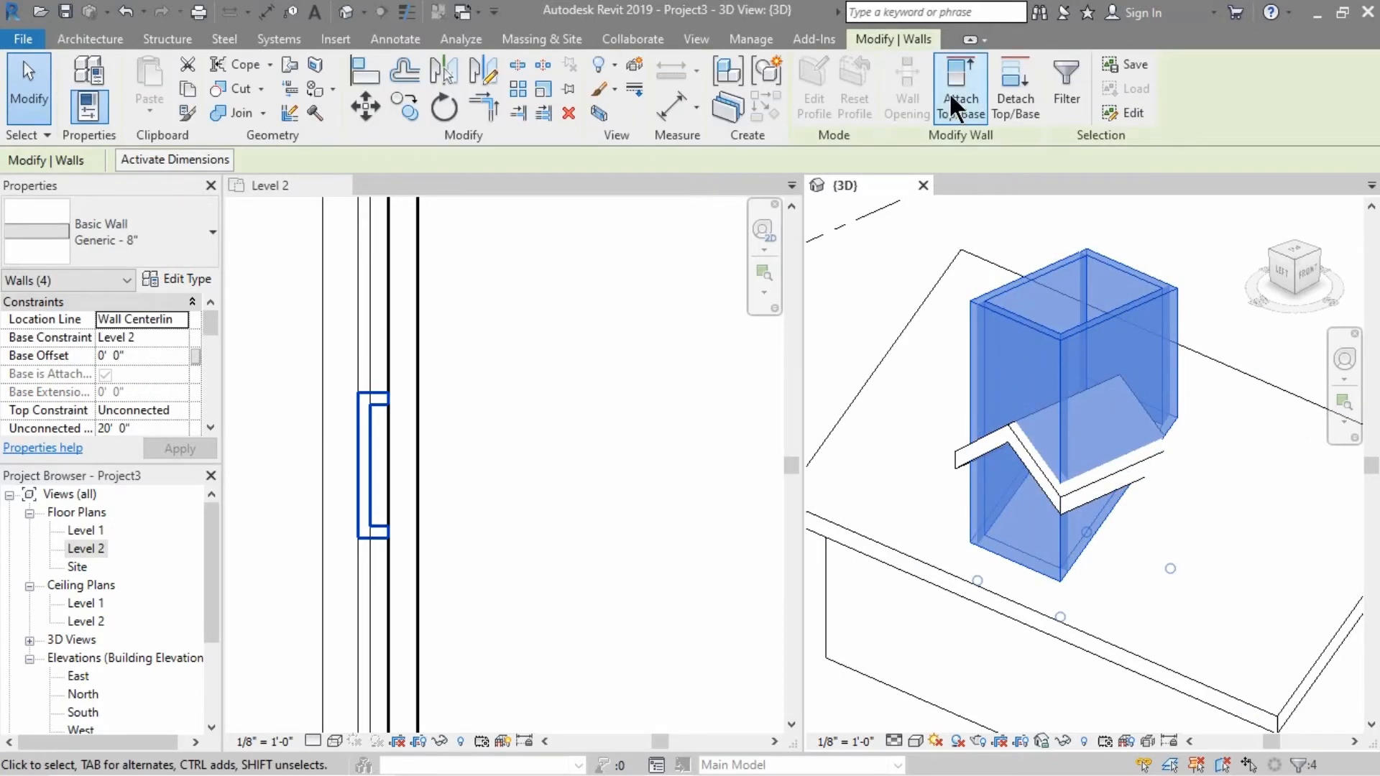
left_click(963, 108)
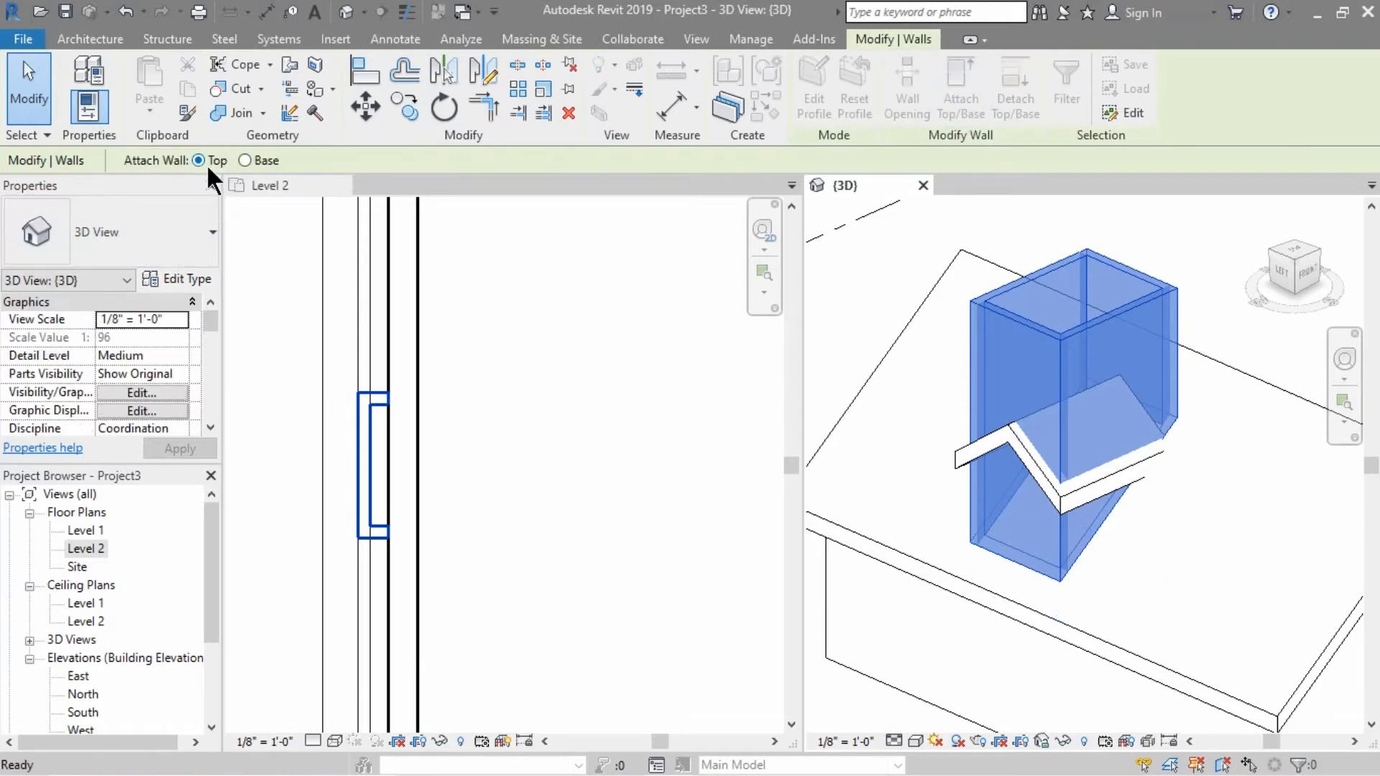
left_click(1042, 485)
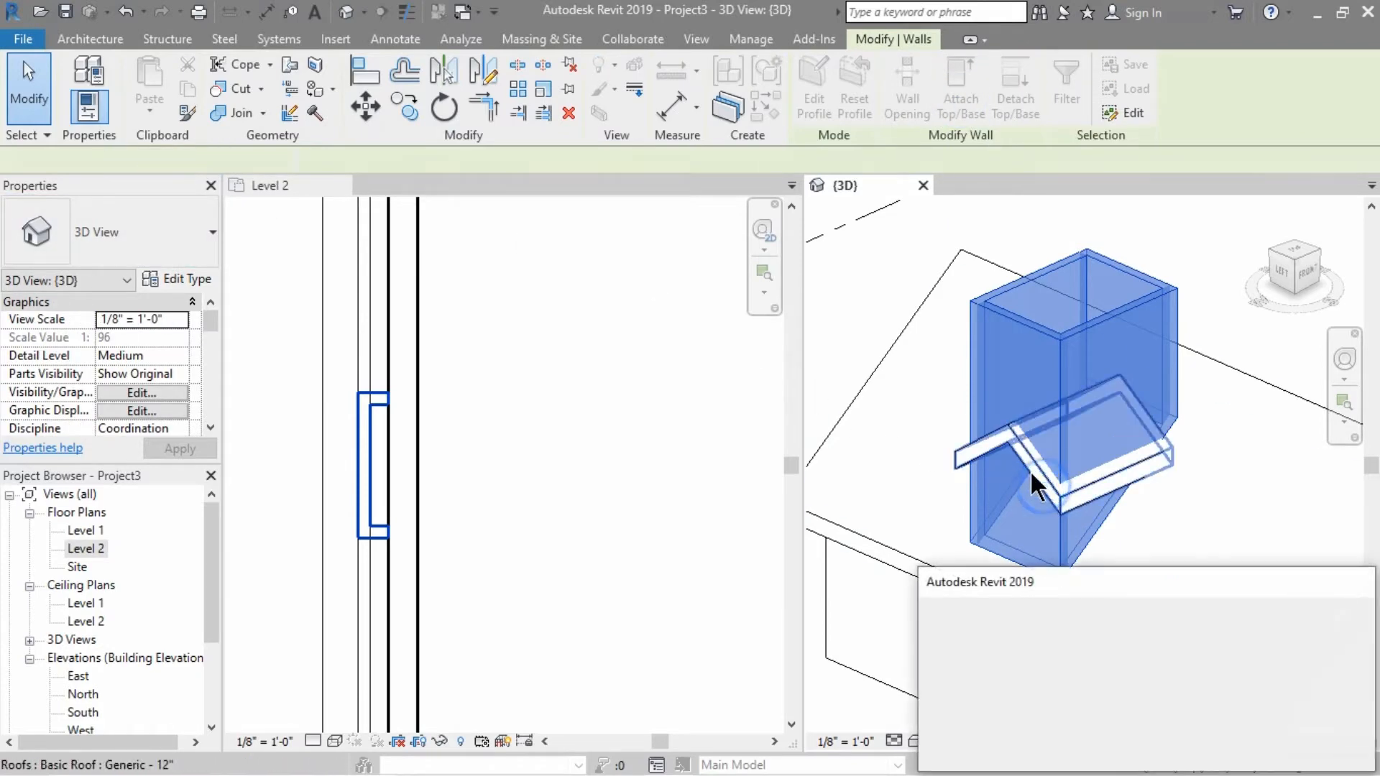
key("Return")
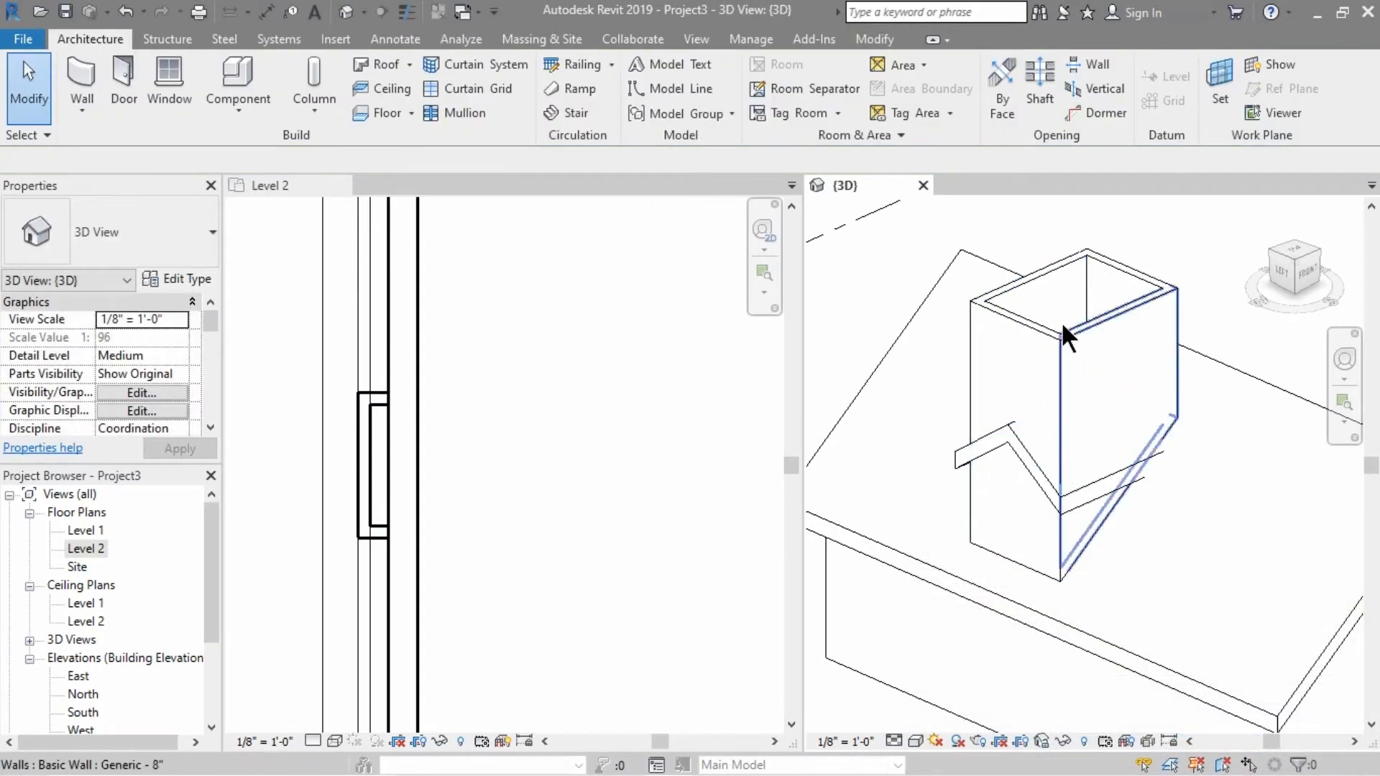
Delete the dormer's rear wall and attach the tops of the remaining three-wall chain to the dormer roof
left_click(1125, 267)
key("Delete")
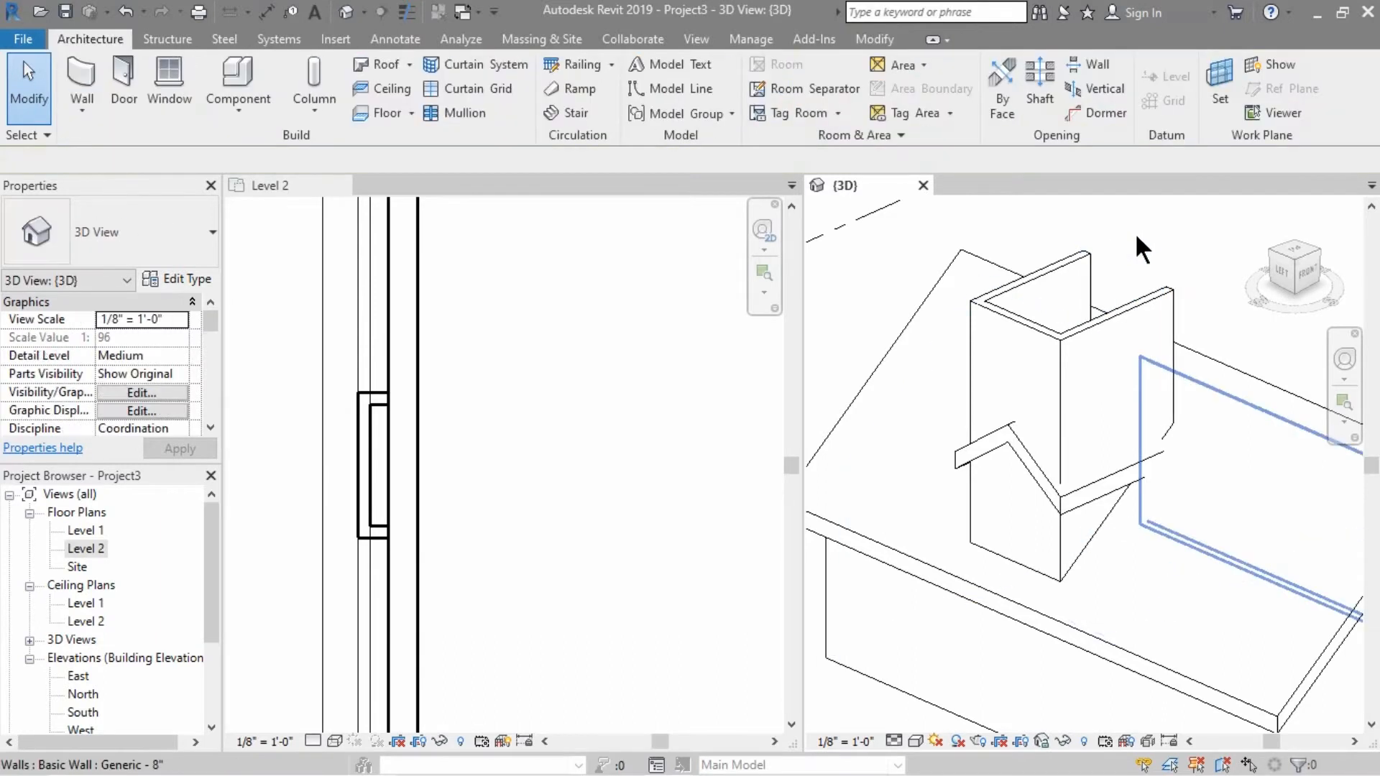
key("Tab")
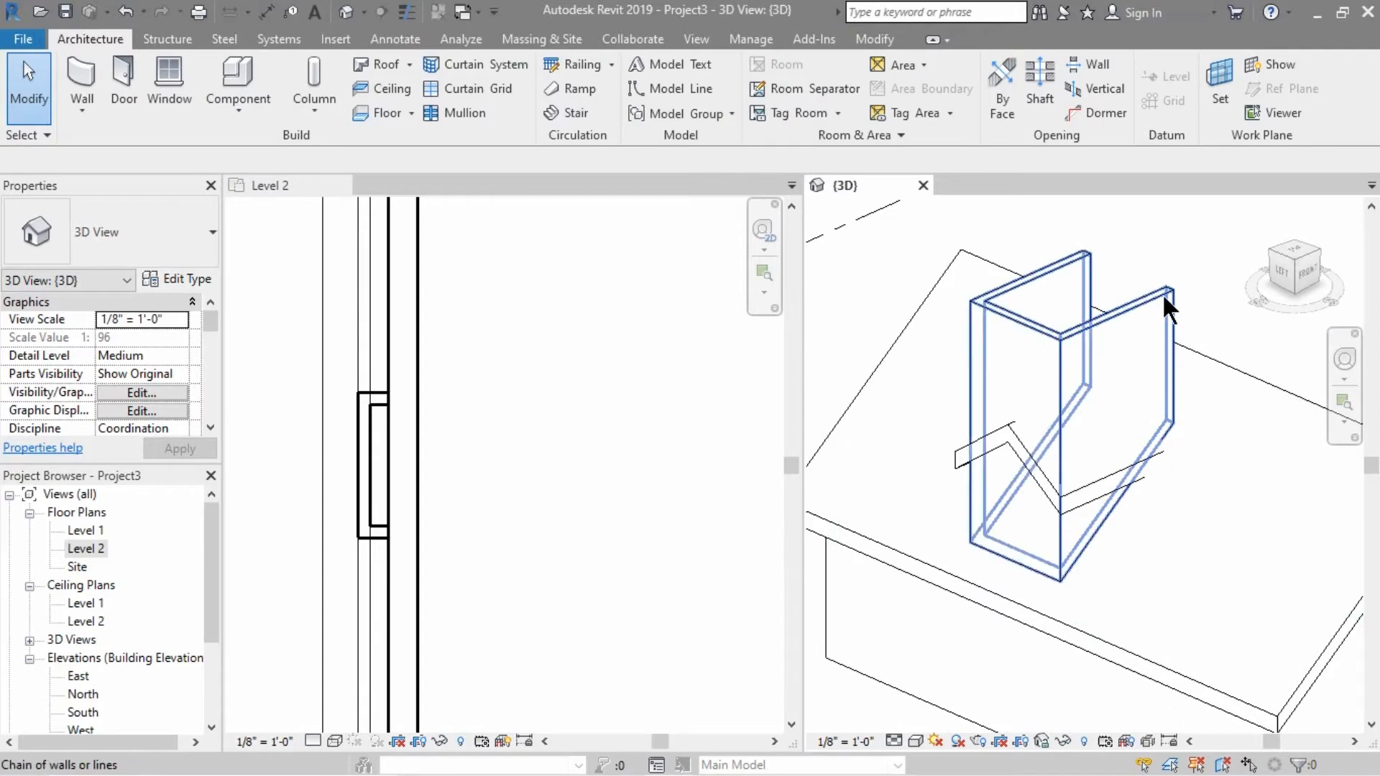
left_click(1163, 293)
left_click(1163, 293)
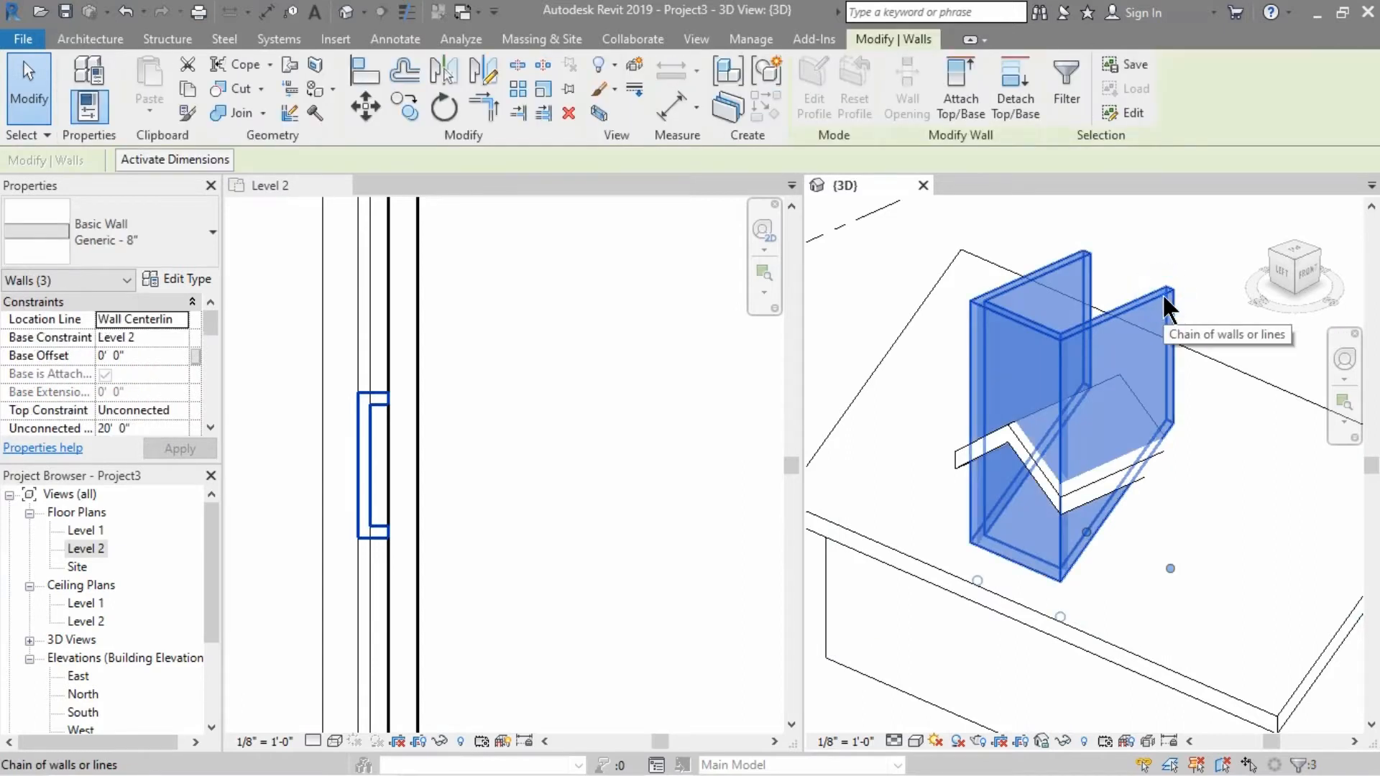
left_click(961, 108)
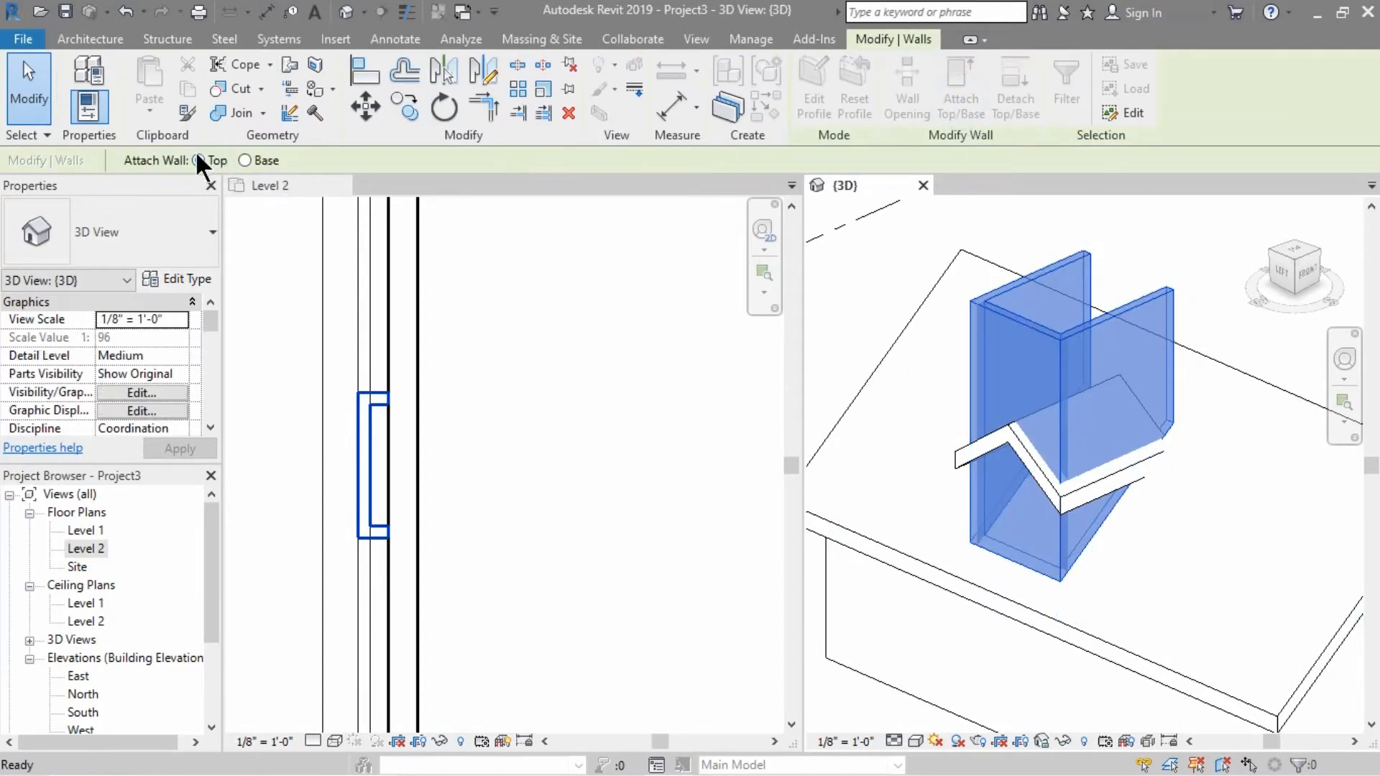
left_click(1047, 492)
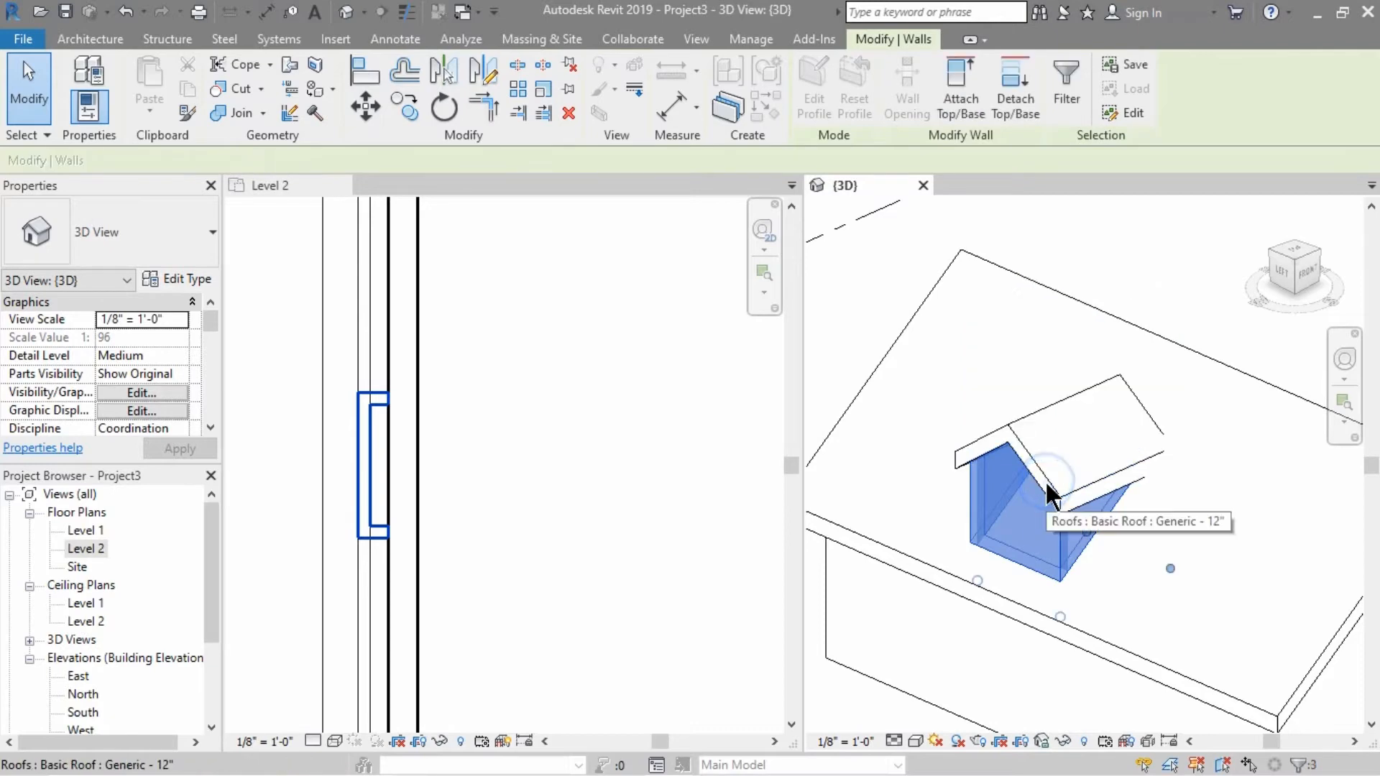
left_click(979, 386)
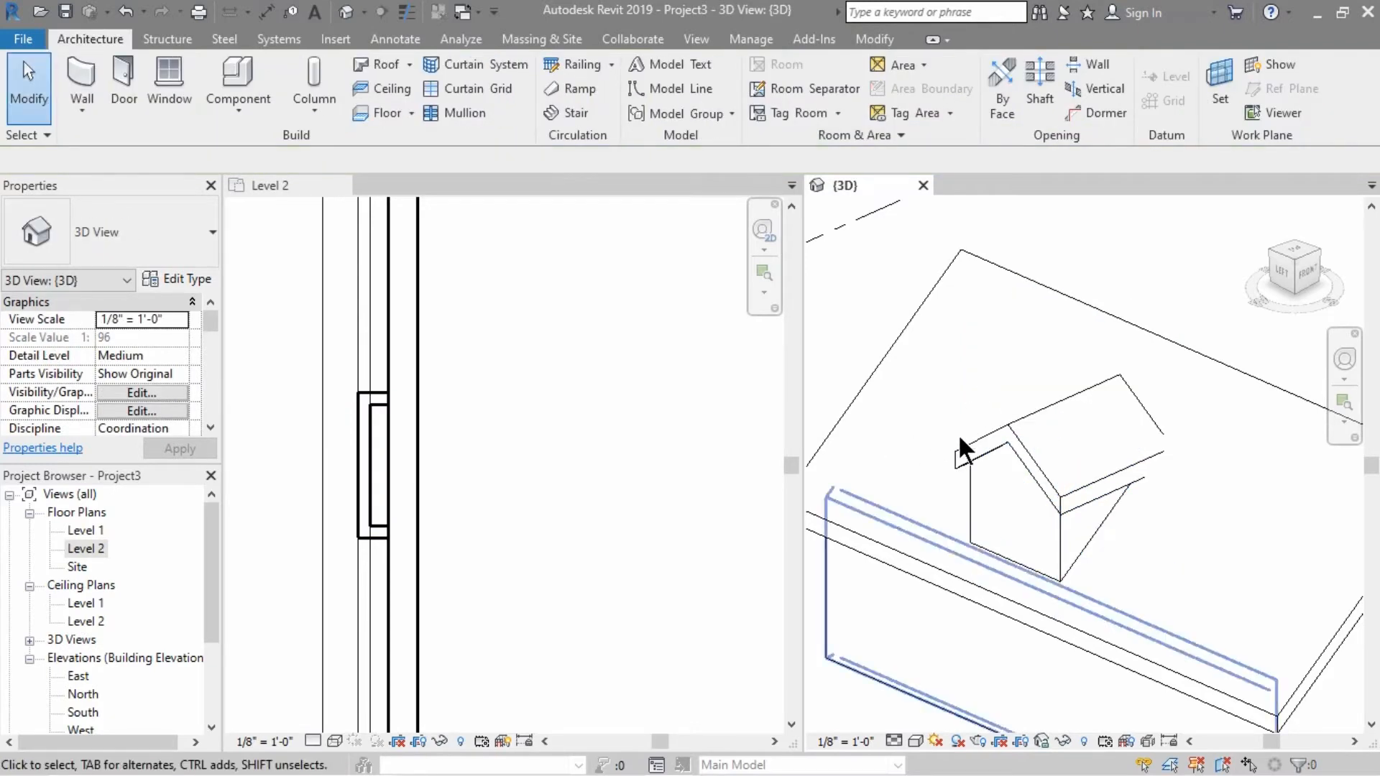
Extend the dormer roof into the main roof with Join/Unjoin Roof, using its rear edge and the main roof's sloping face
middle_click_drag(884, 545, 857, 528, "shift")
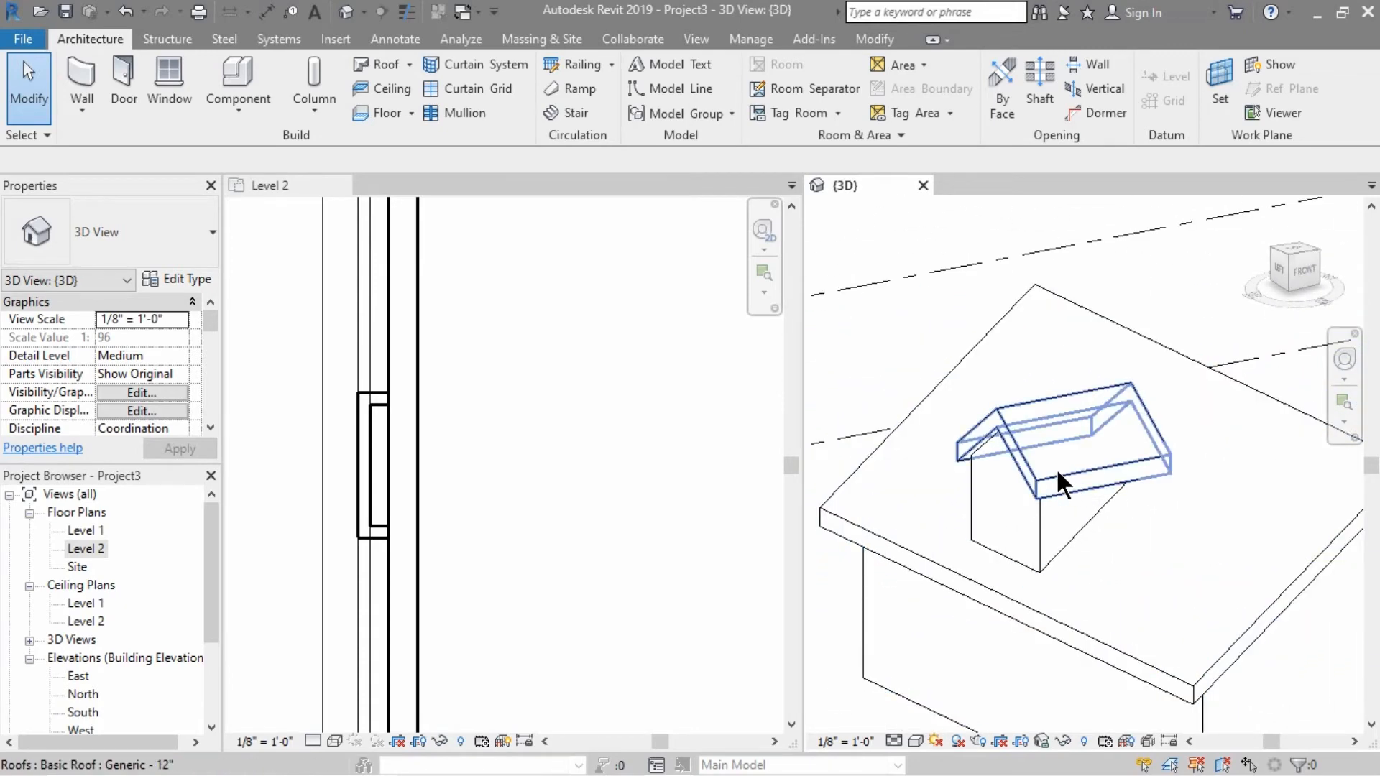
middle_click_drag(1130, 465, 1036, 451, "shift")
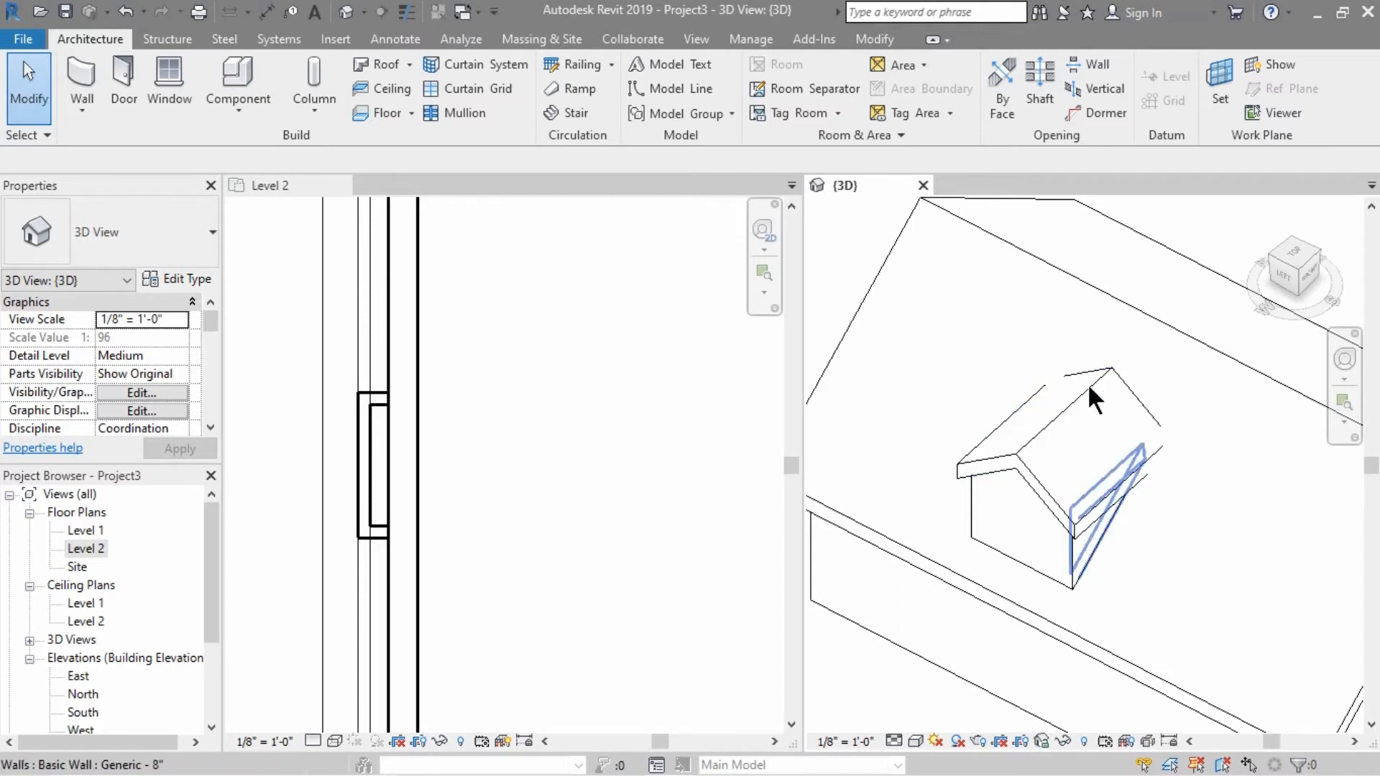
left_click(1107, 374)
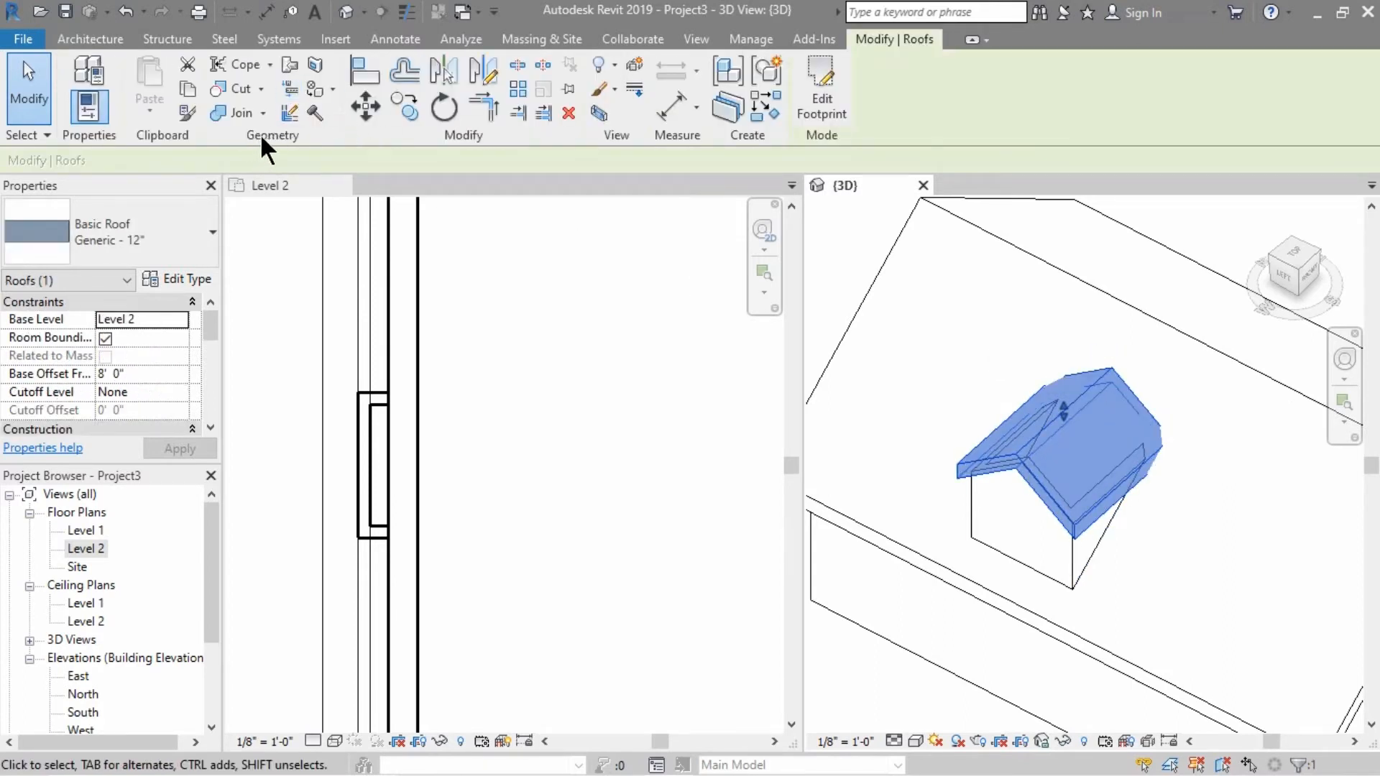
left_click(291, 66)
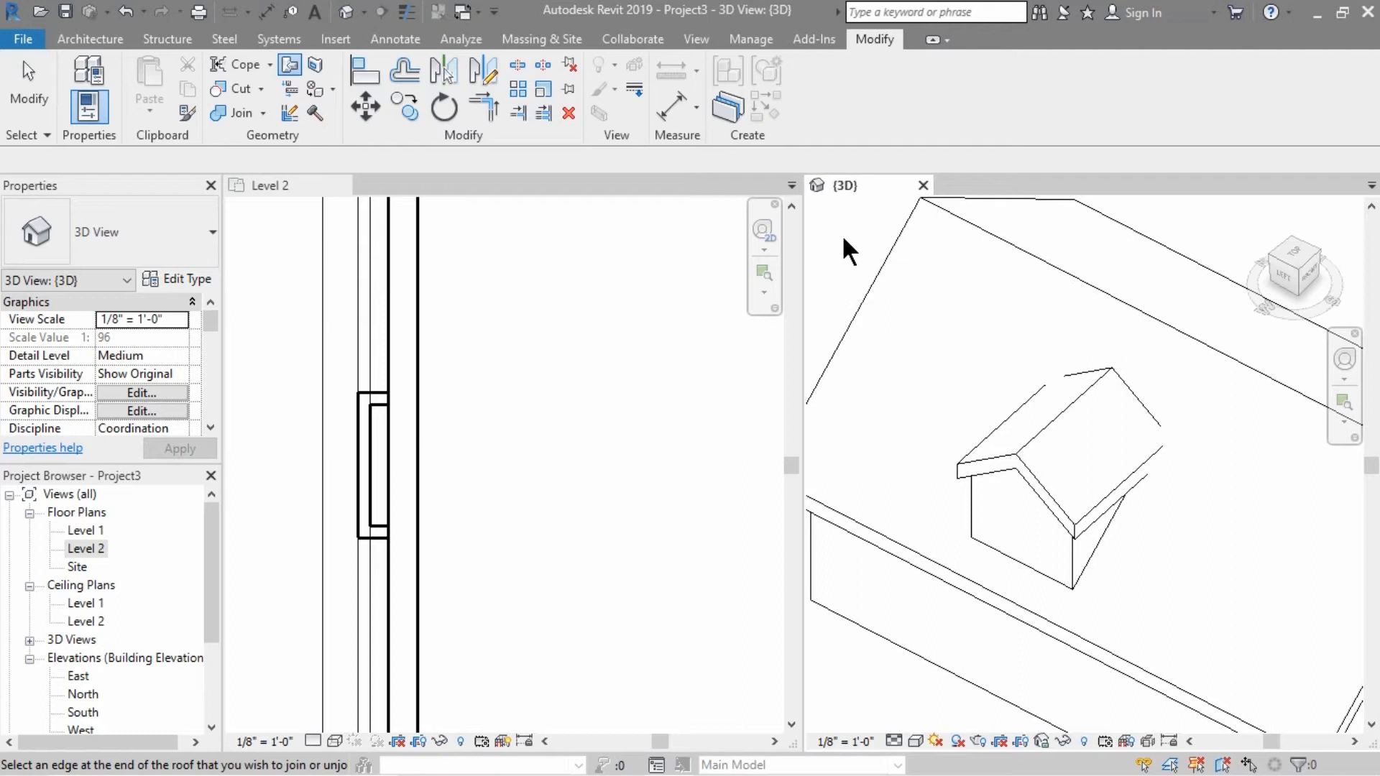
left_click(1132, 391)
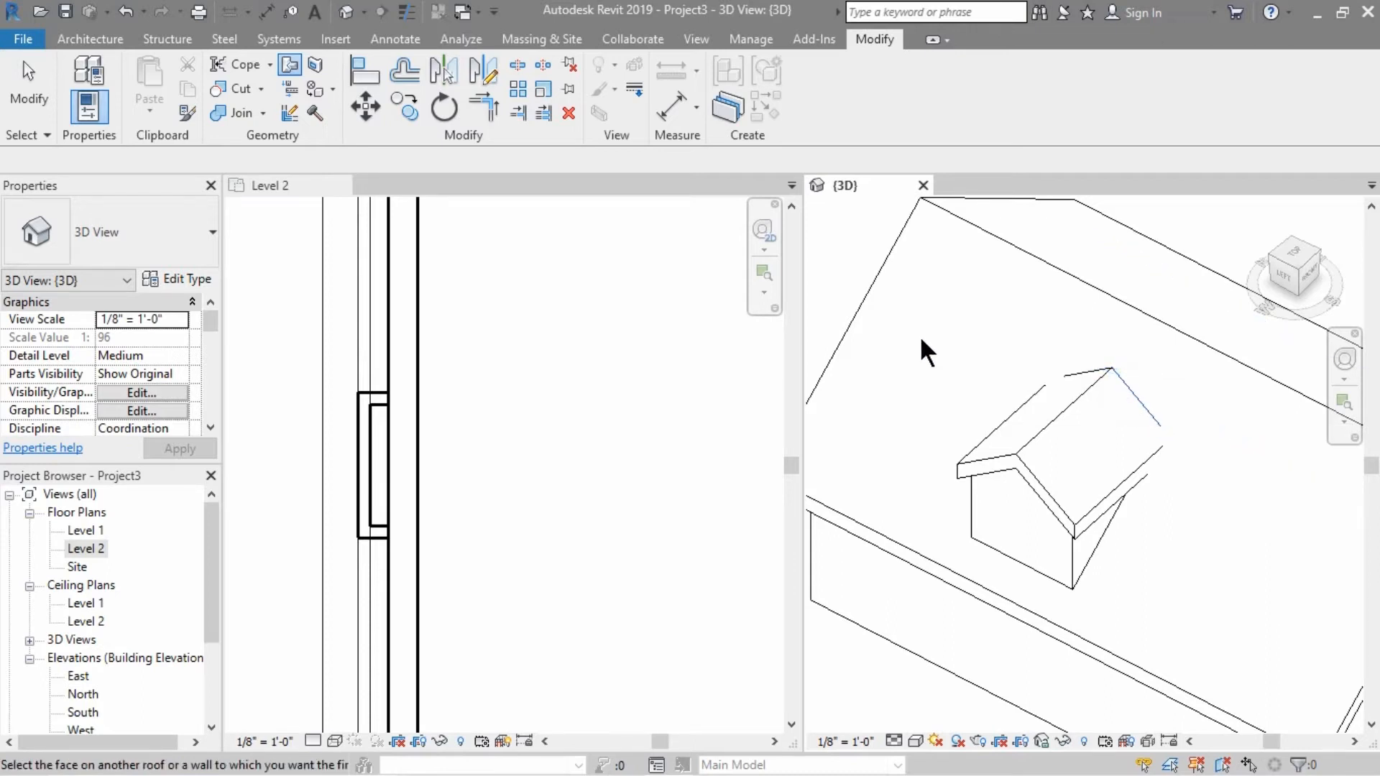
scroll(895, 256, "down", 3)
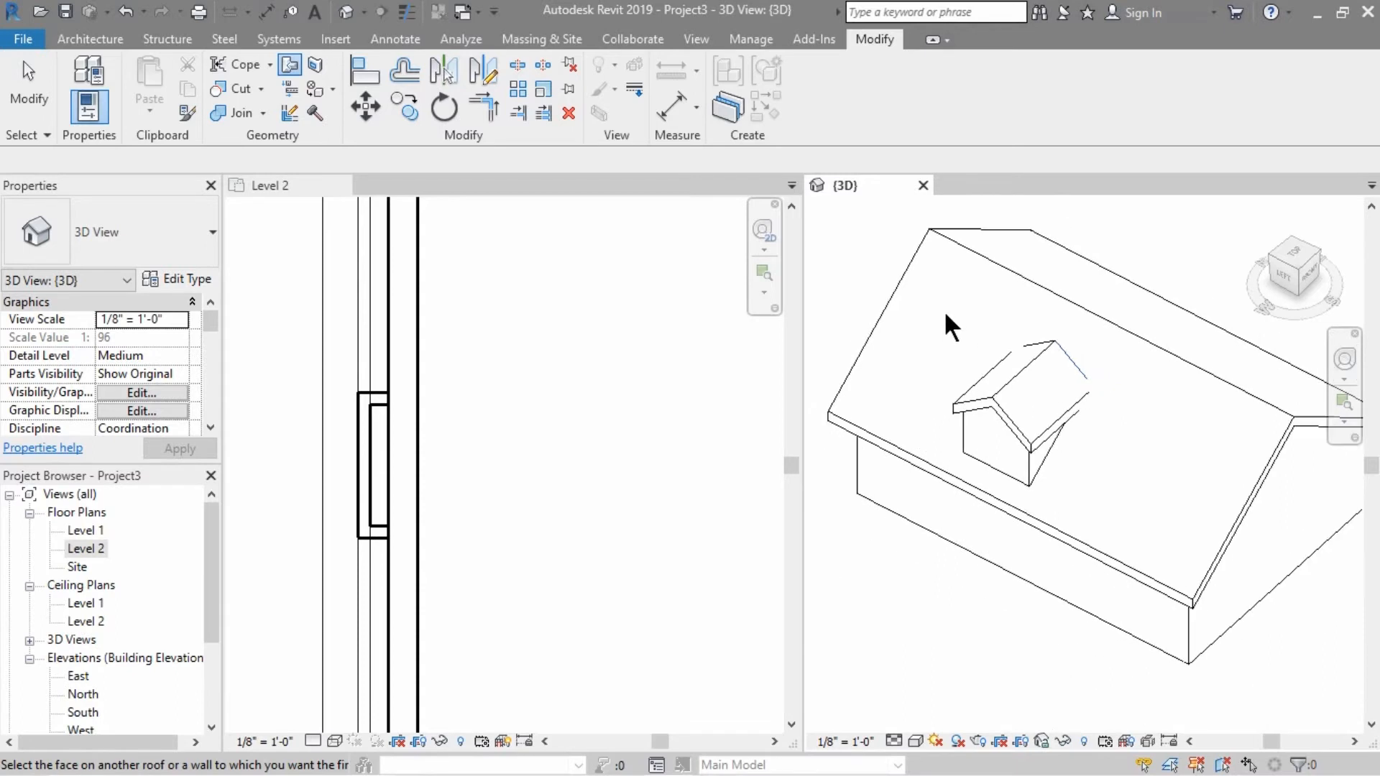
left_click(900, 277)
left_click(858, 268)
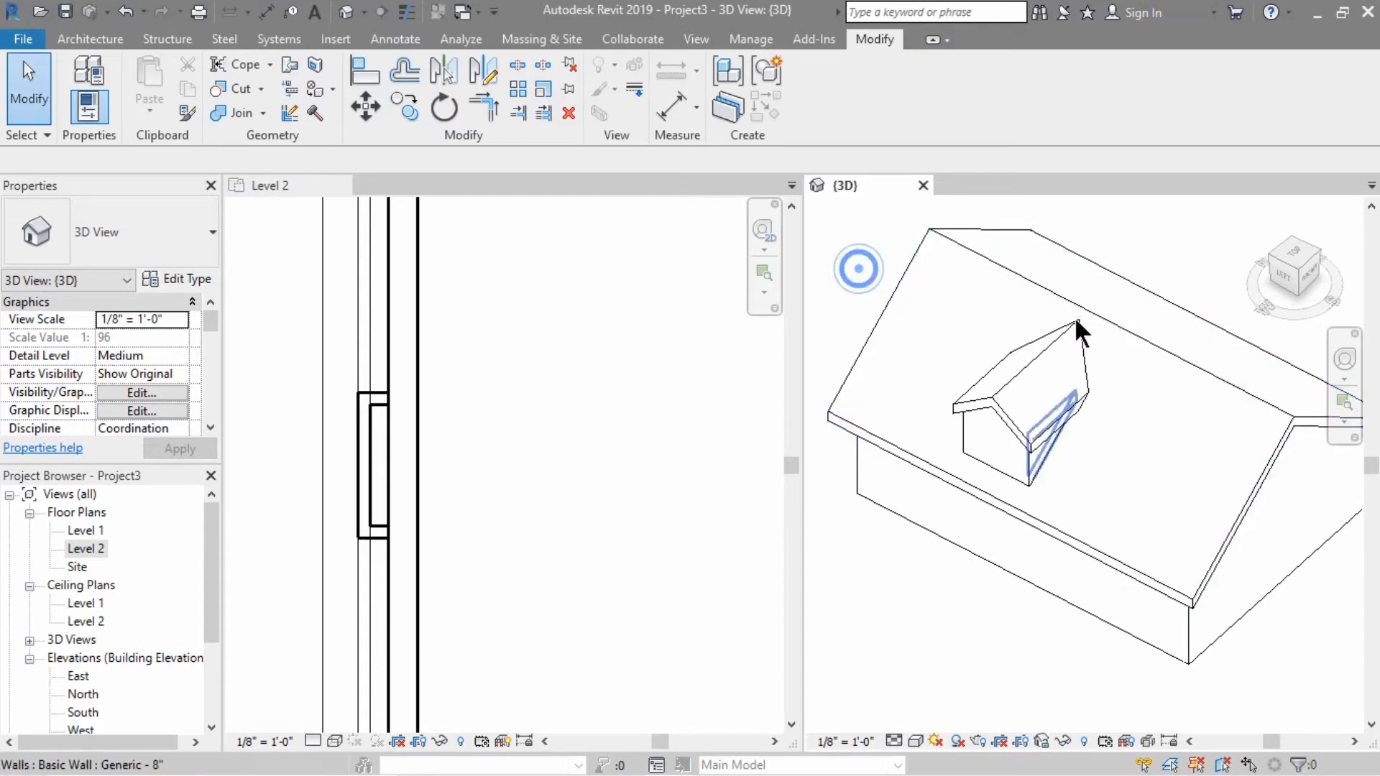
Change the 3D view's visual style to Shaded and inspect the main roof from below and the dormer from outside
middle_click_drag(1084, 447, 1000, 396, "shift")
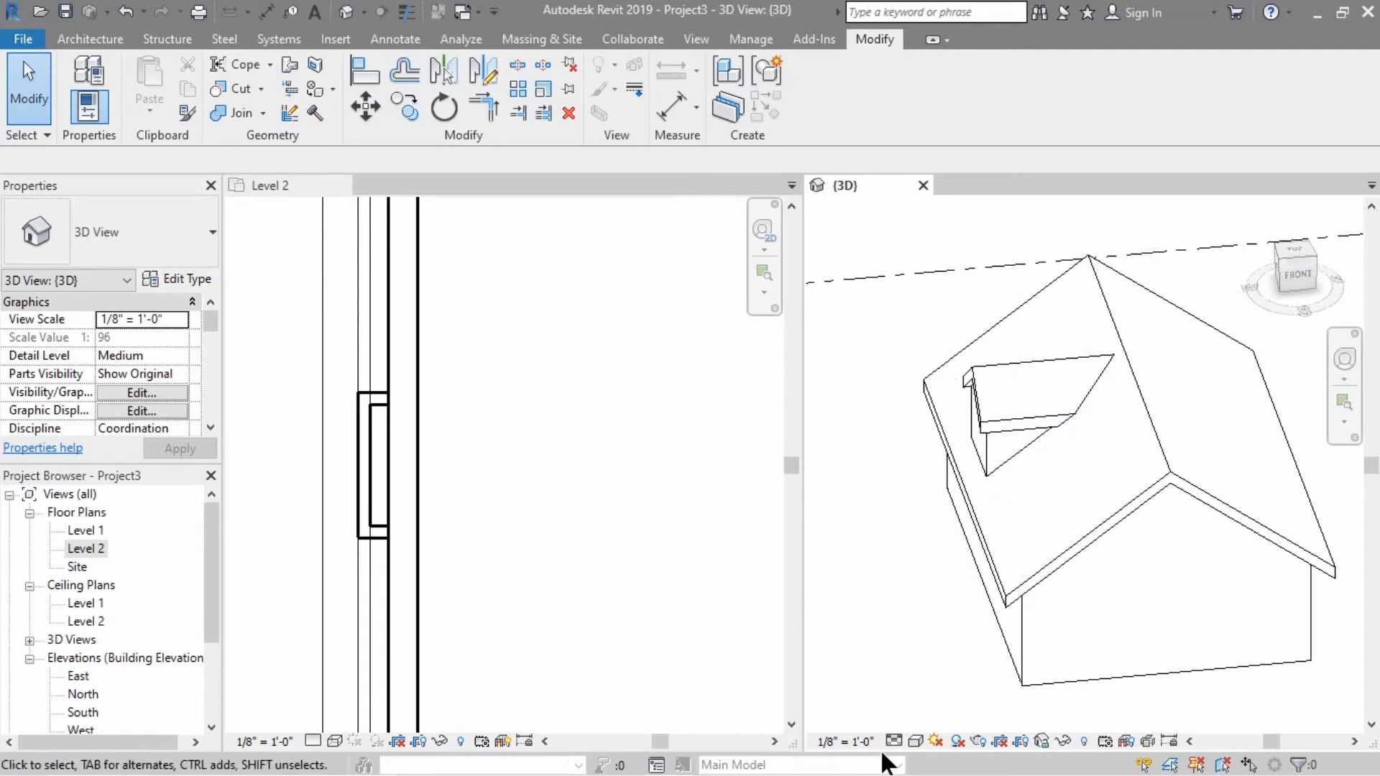
left_click(913, 741)
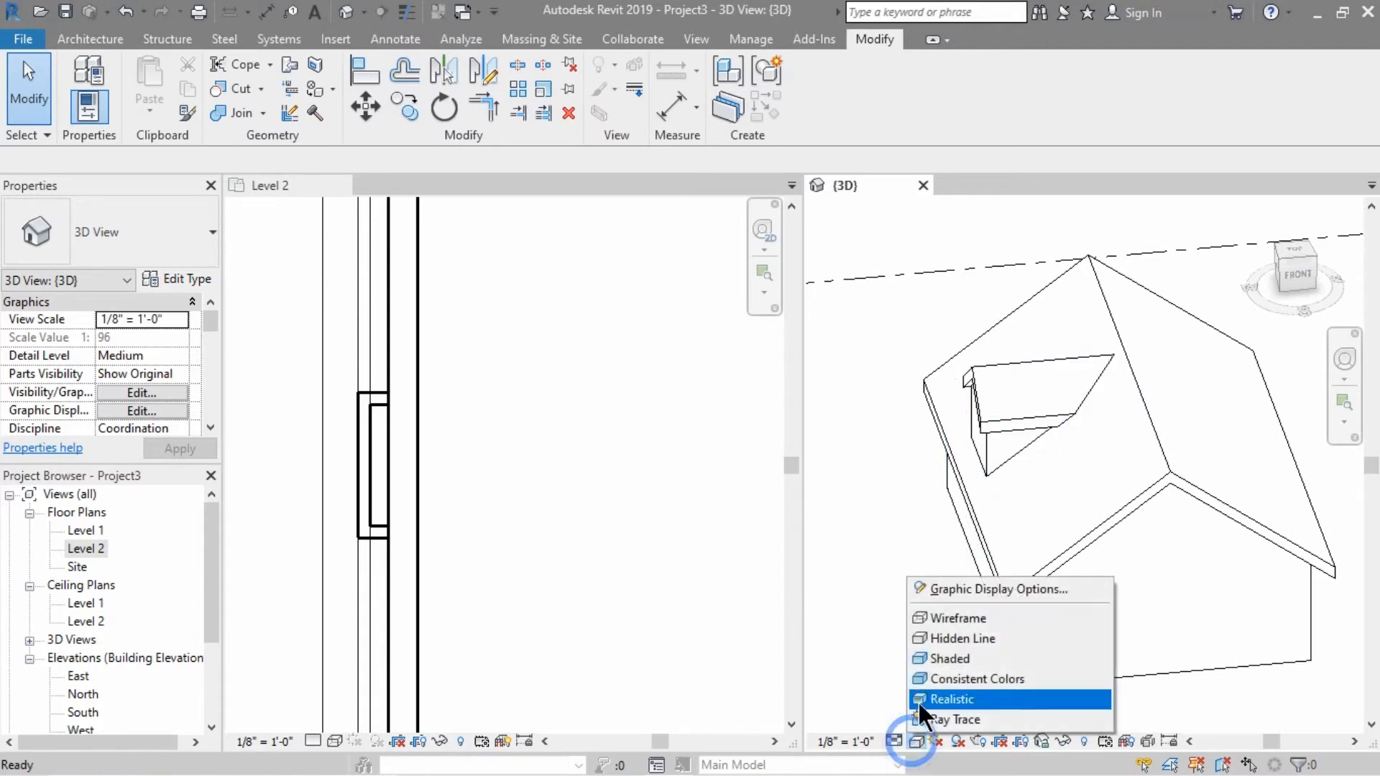
left_click(941, 659)
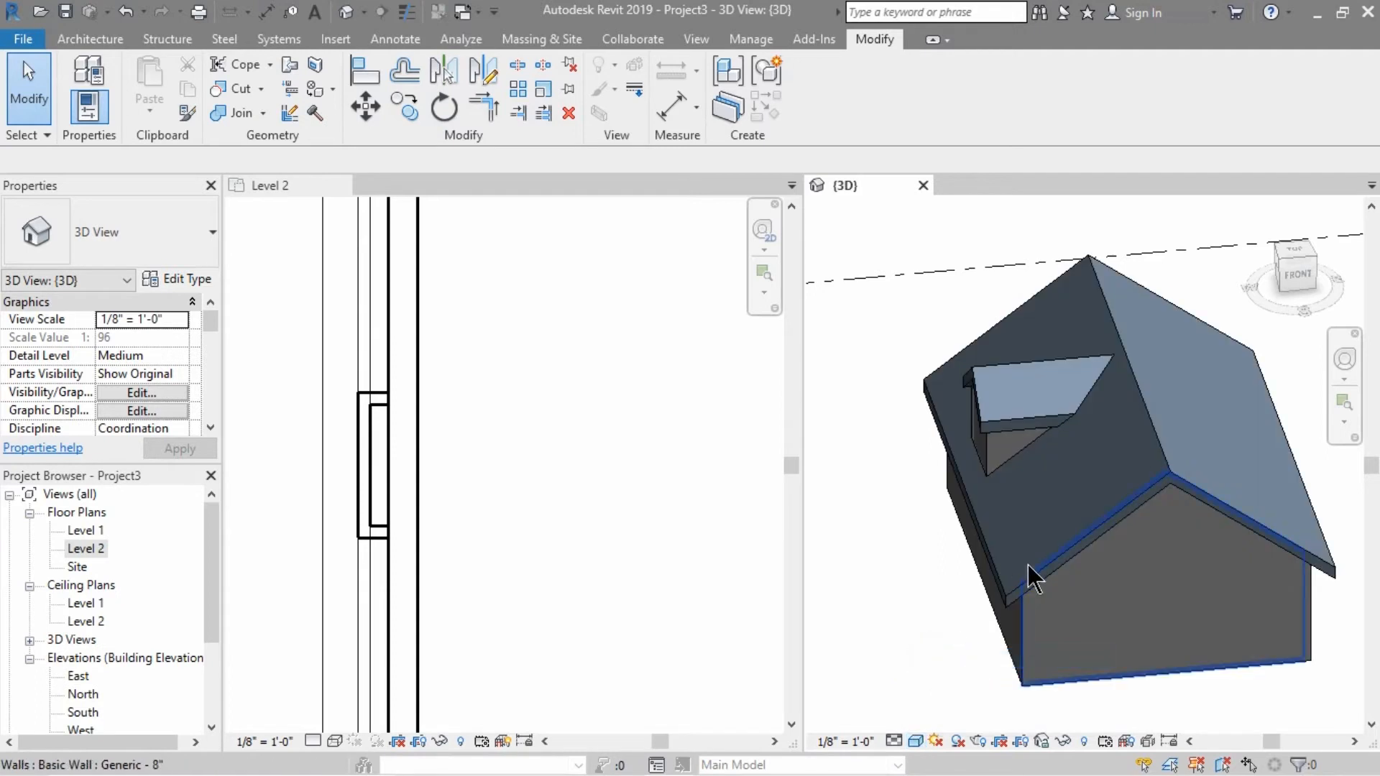
middle_click_drag(1121, 609, 1016, 355, "shift")
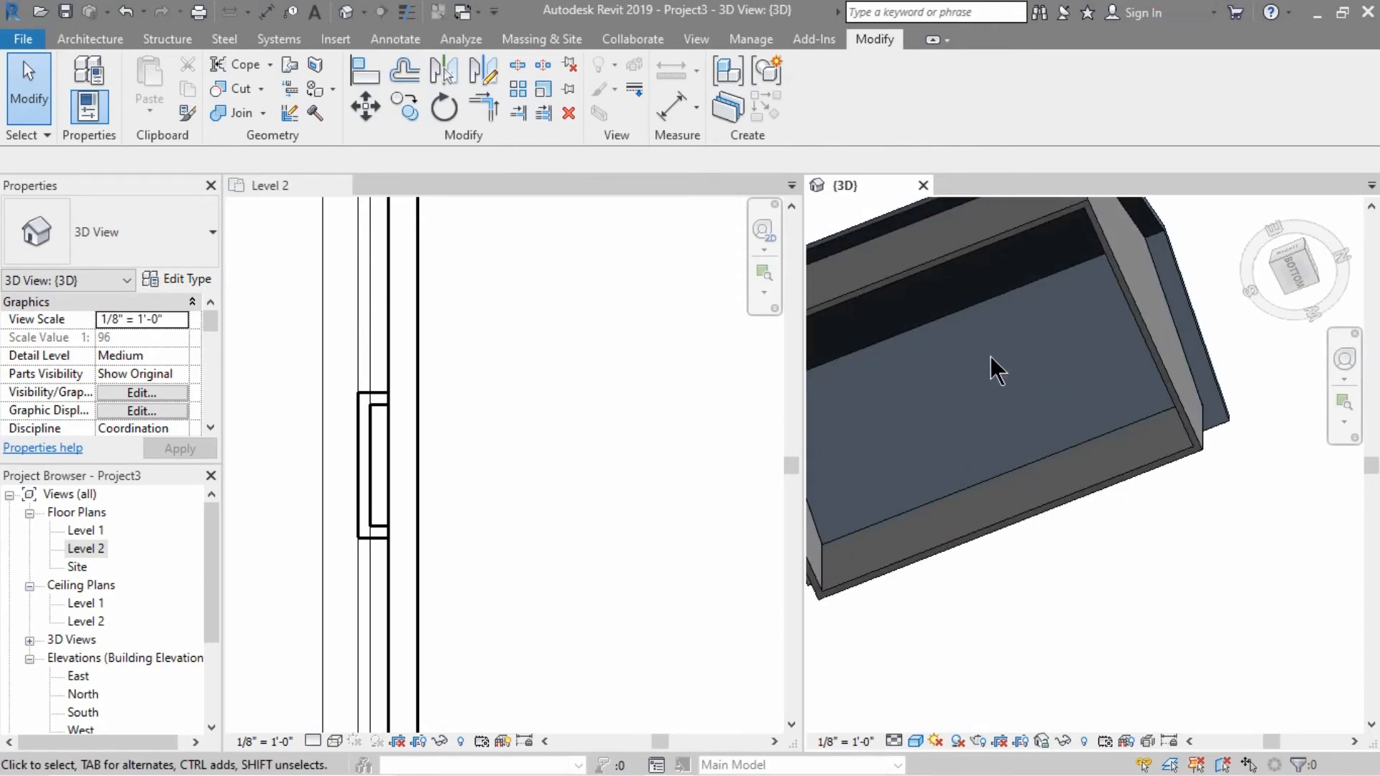
middle_click_drag(1037, 414, 966, 584, "shift")
scroll(1058, 337, "up", 3)
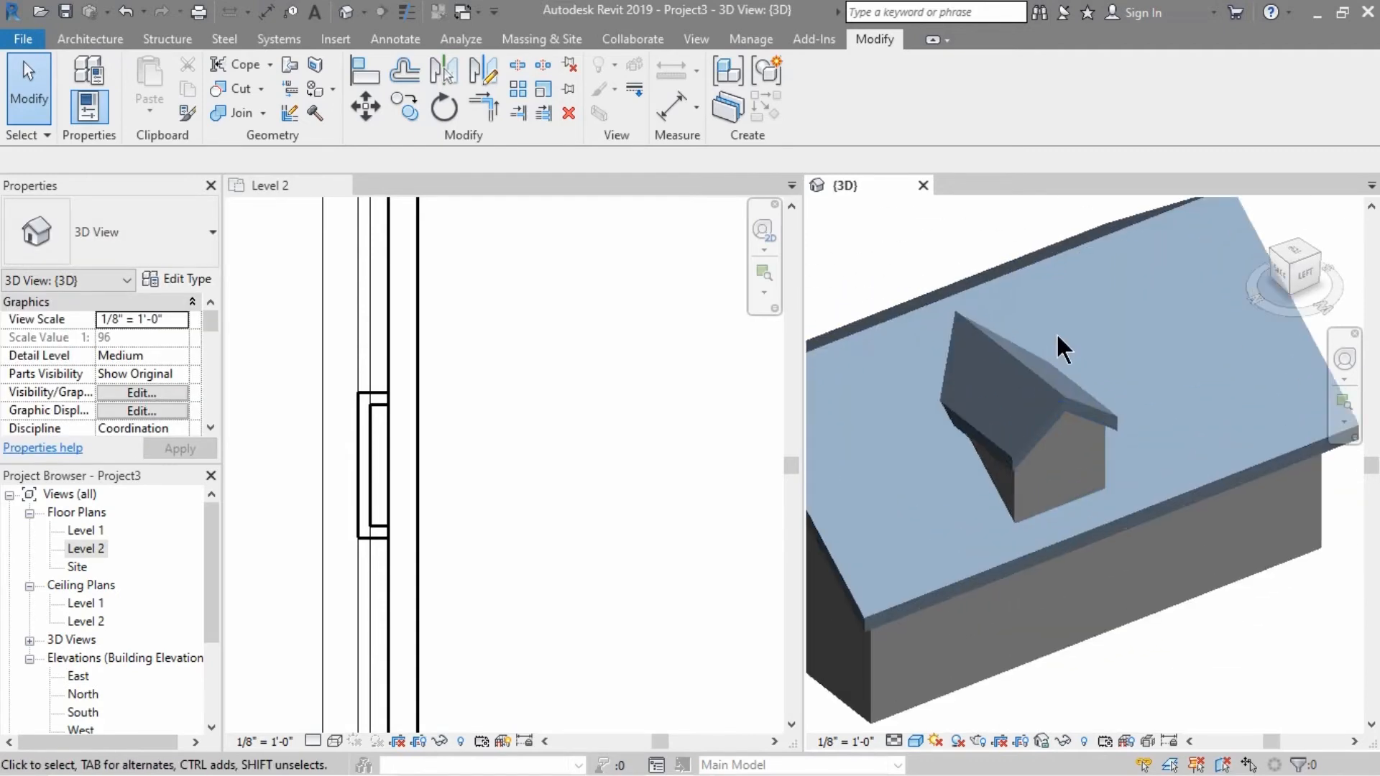
middle_click_drag(1059, 345, 1057, 500, "shift")
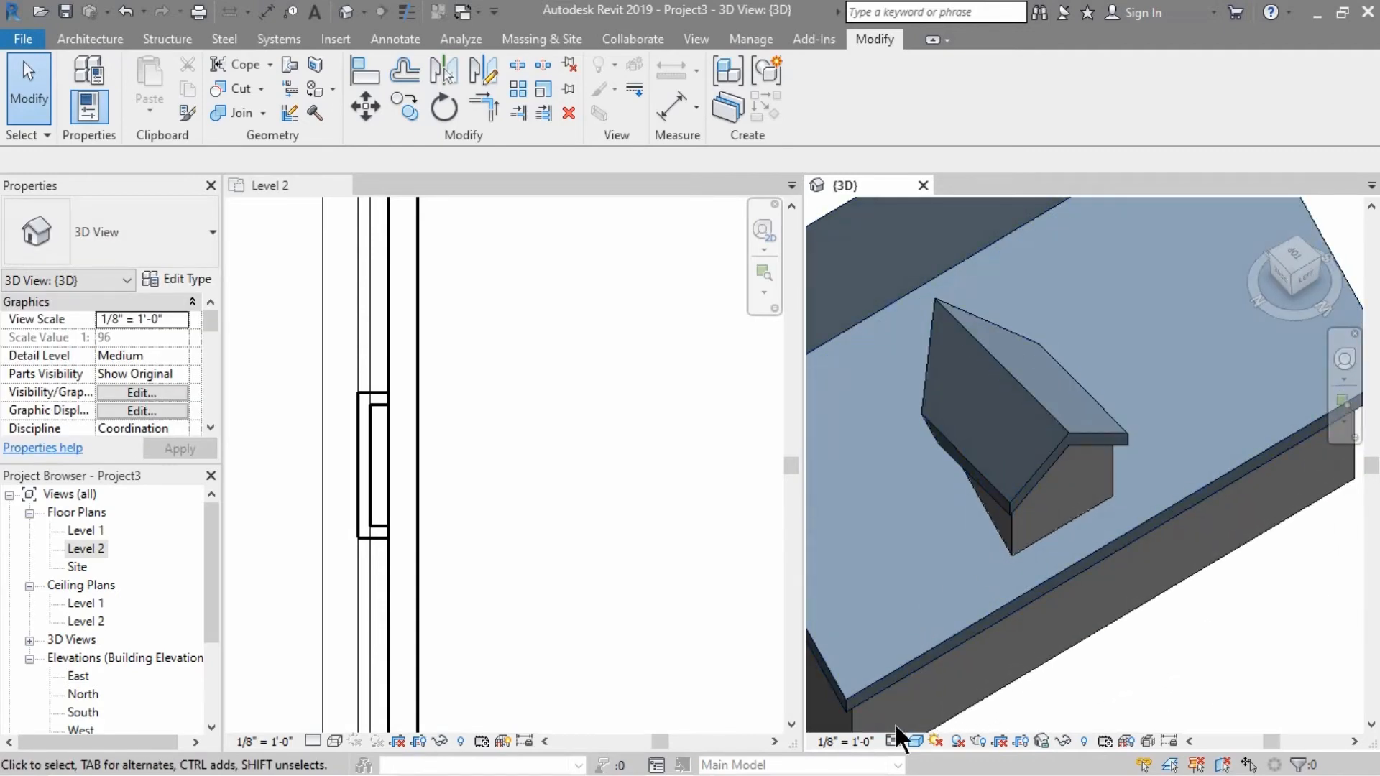
Change the 3D view's visual style to Wireframe and view the dormer's hidden edges up close
left_click(915, 741)
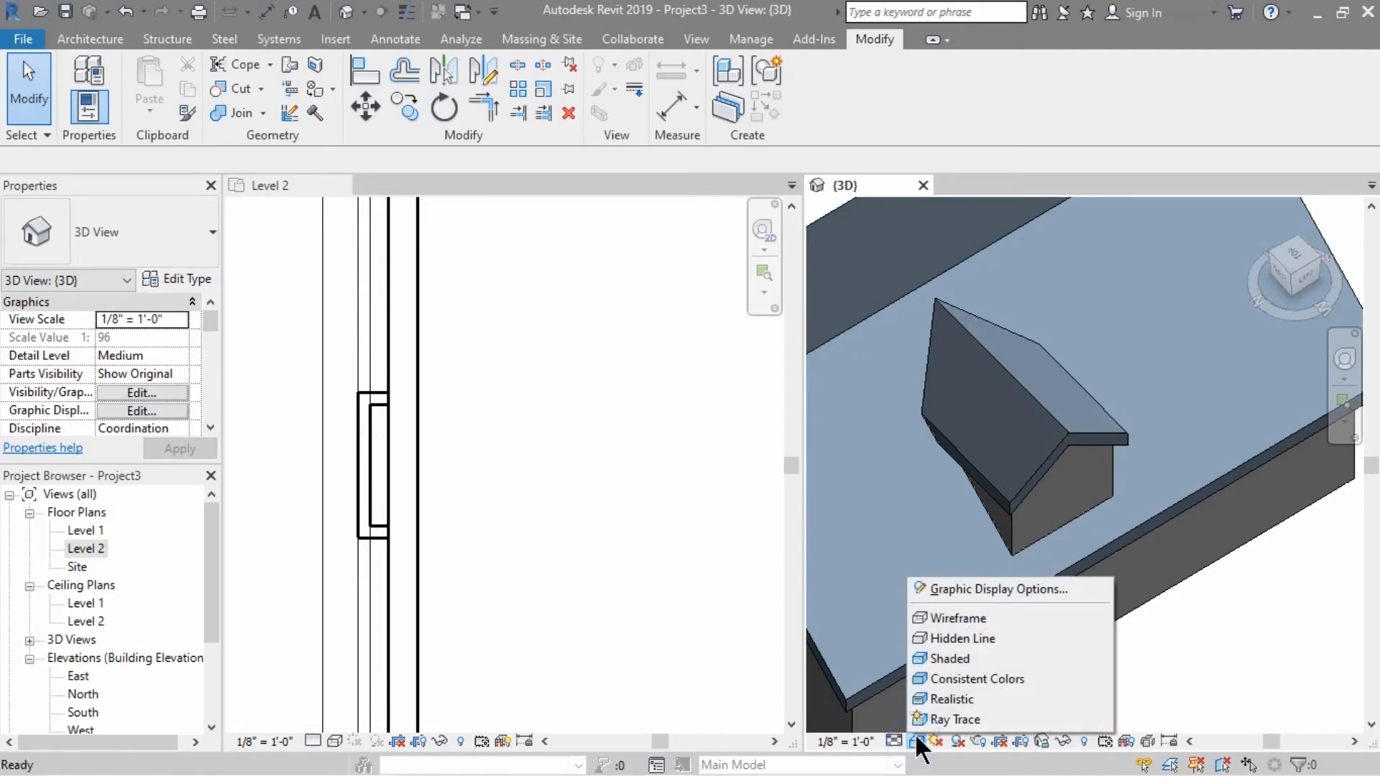
left_click(935, 618)
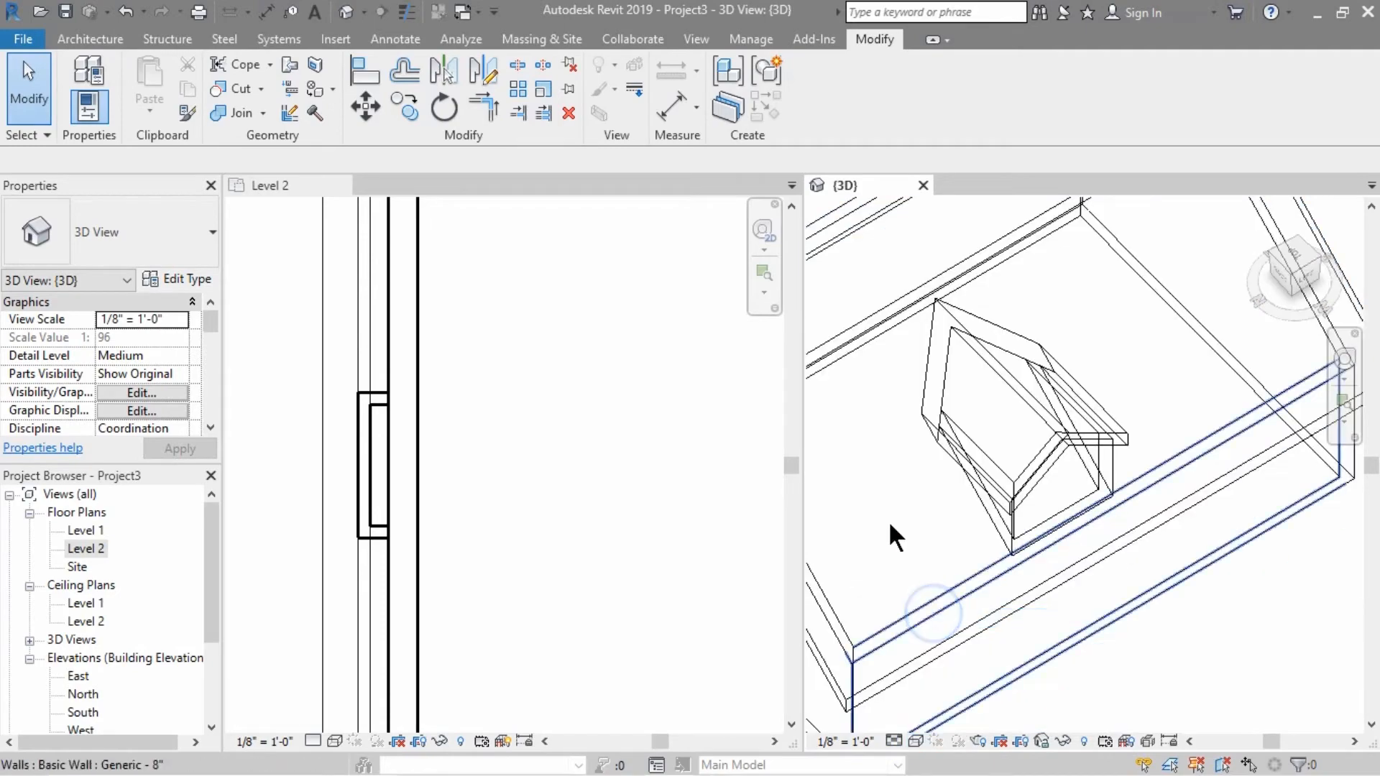
mouse_move(904, 505)
middle_mouse_down("shift")
mouse_move(834, 481)
mouse_move(1041, 472)
mouse_move(944, 534)
mouse_move(918, 521)
middle_mouse_up("shift")
scroll(1048, 345, "up", 5)
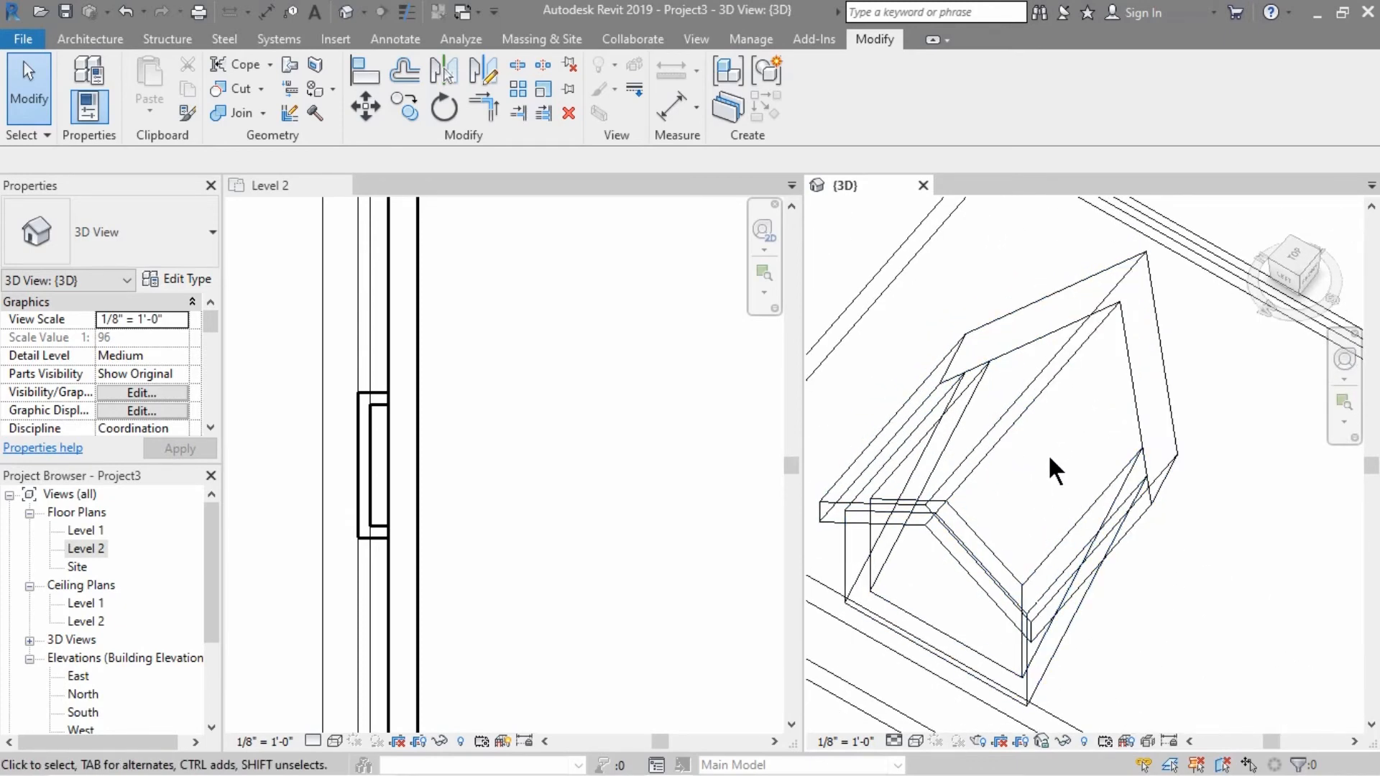
Start a Dormer opening with the main gable roof as the roof to cut
left_click(83, 41)
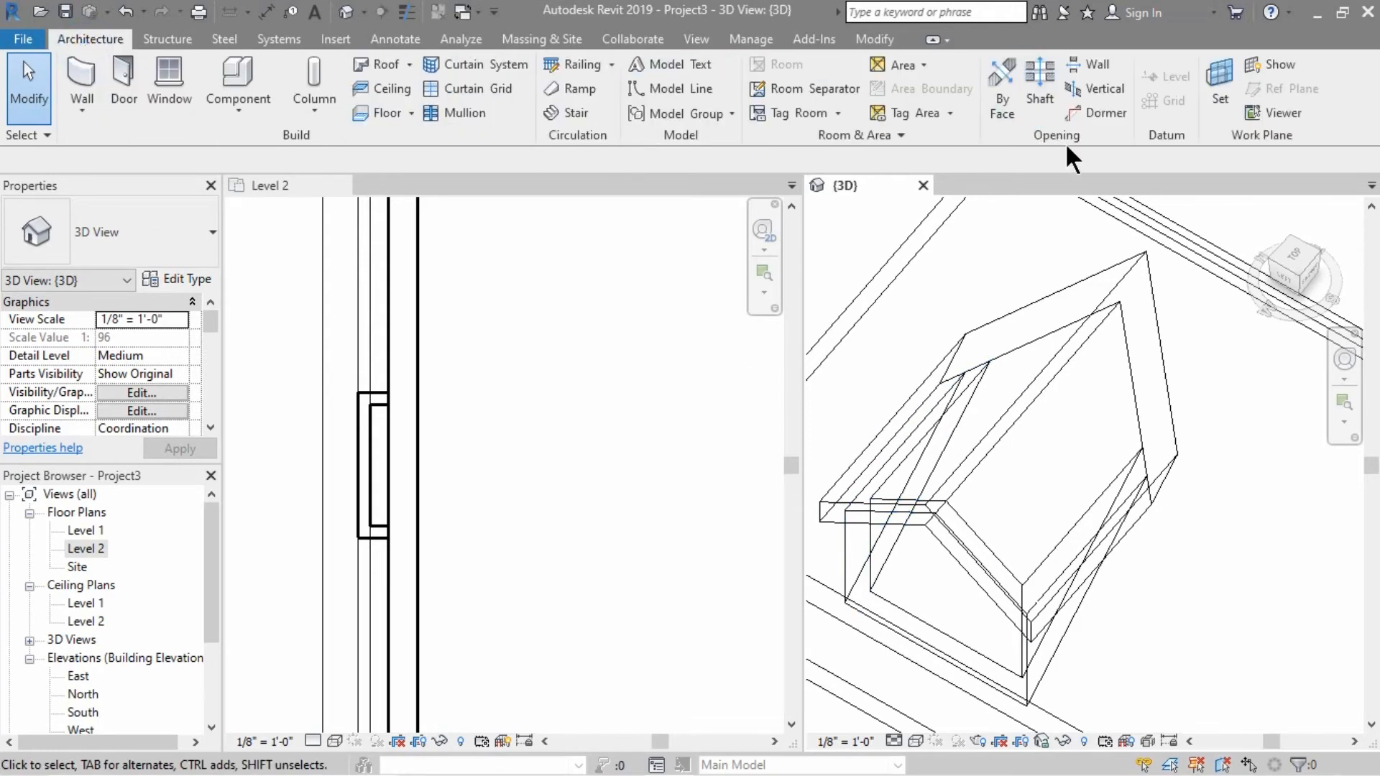
left_click(1100, 115)
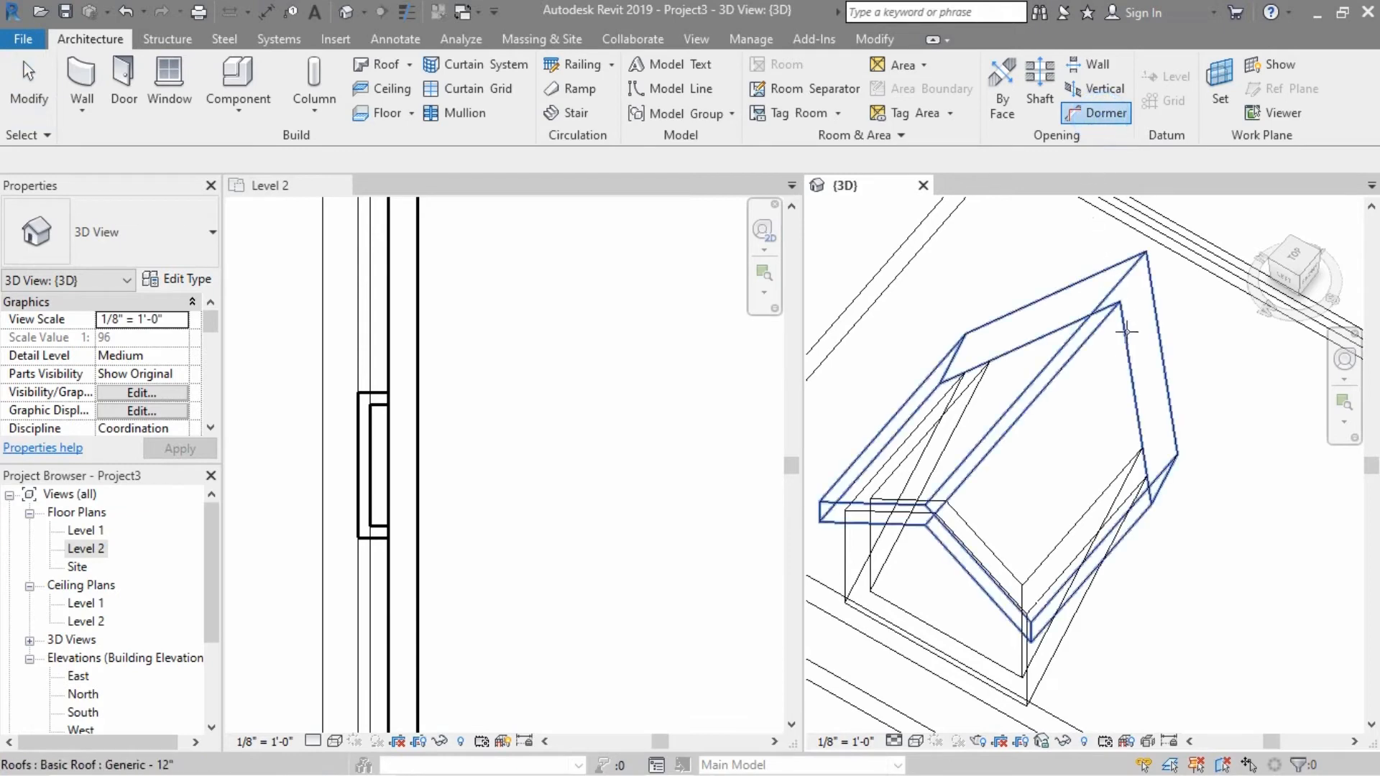
scroll(1093, 402, "down", 3)
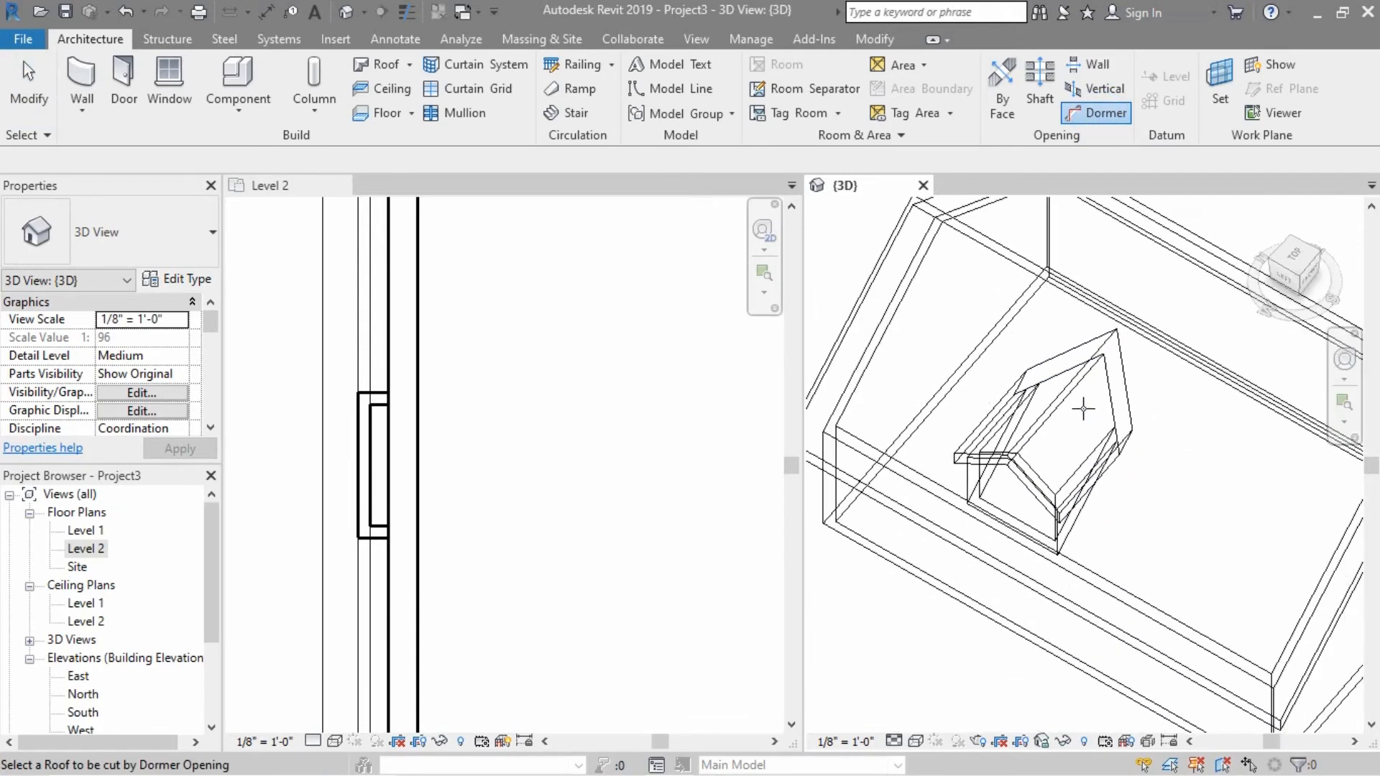
scroll(936, 314, "down", 3)
scroll(973, 391, "up", 3)
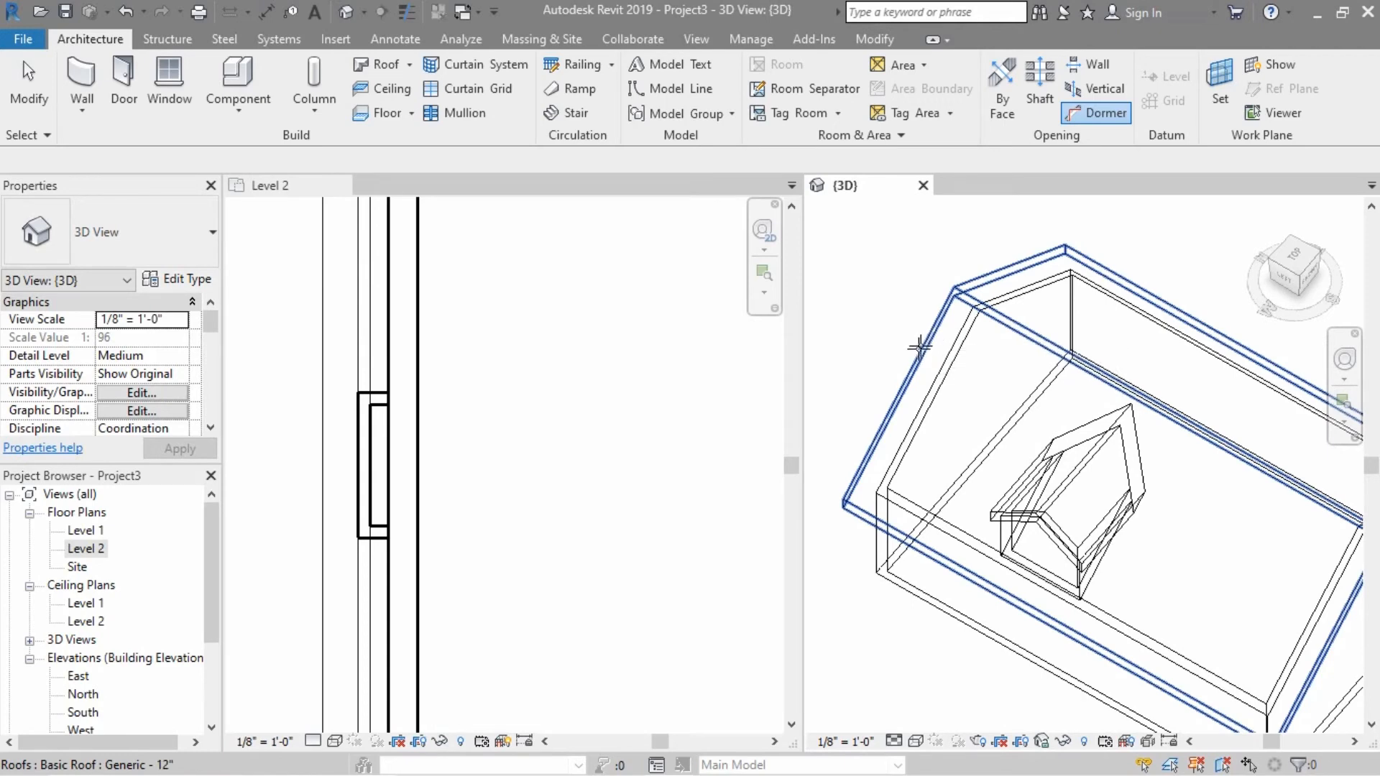
left_click(919, 348)
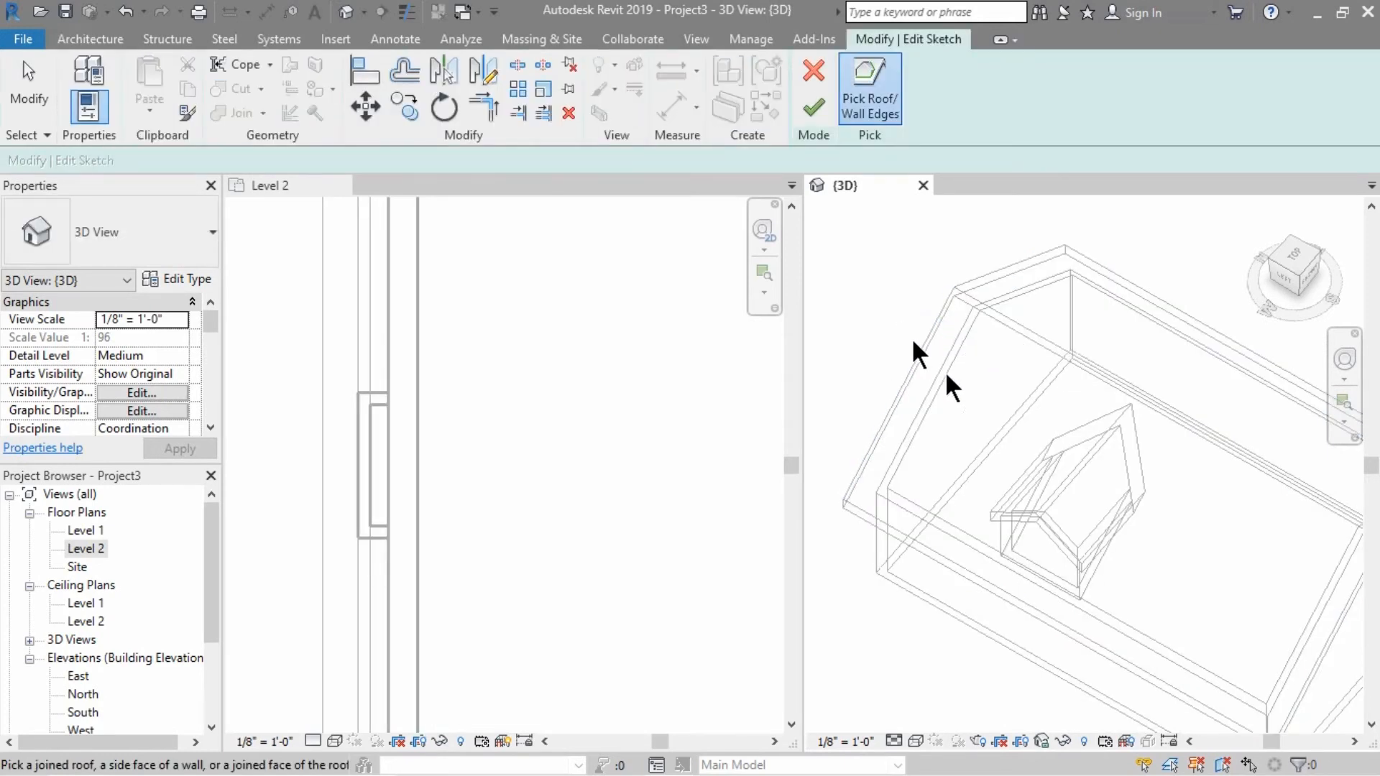
Define the opening's boundary from the dormer roof's two rear joined edges and the inside faces of the three dormer walls
scroll(1115, 503, "up", 6)
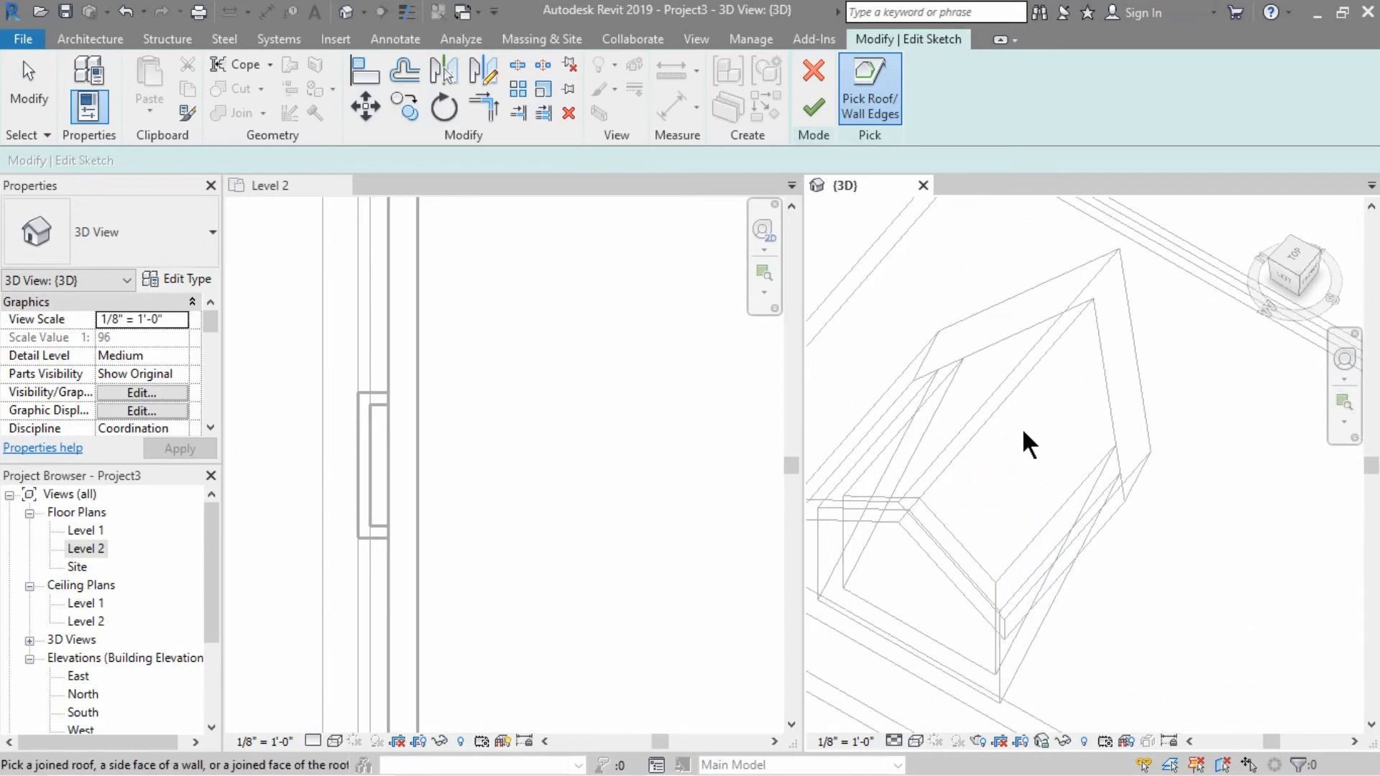
middle_click_drag(1023, 431, 1068, 445)
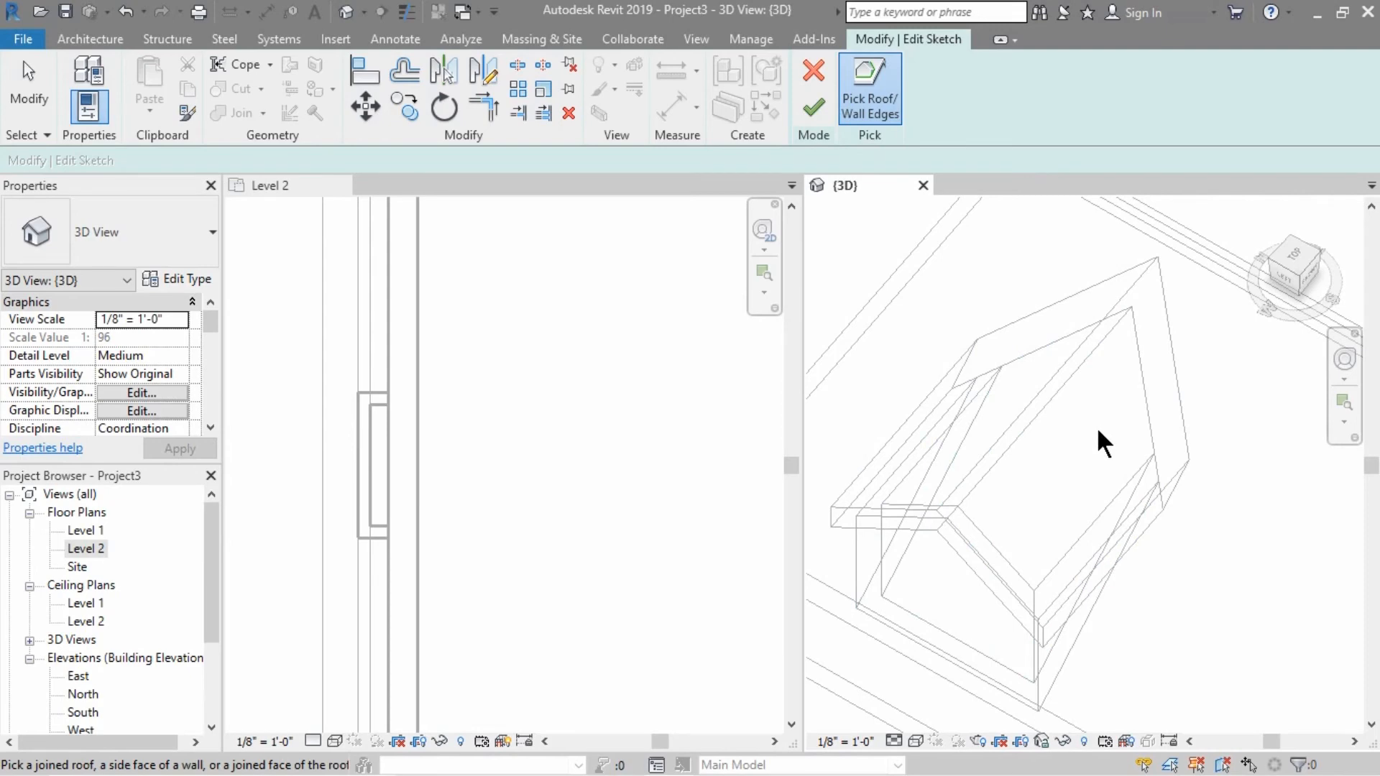
left_click(1137, 394)
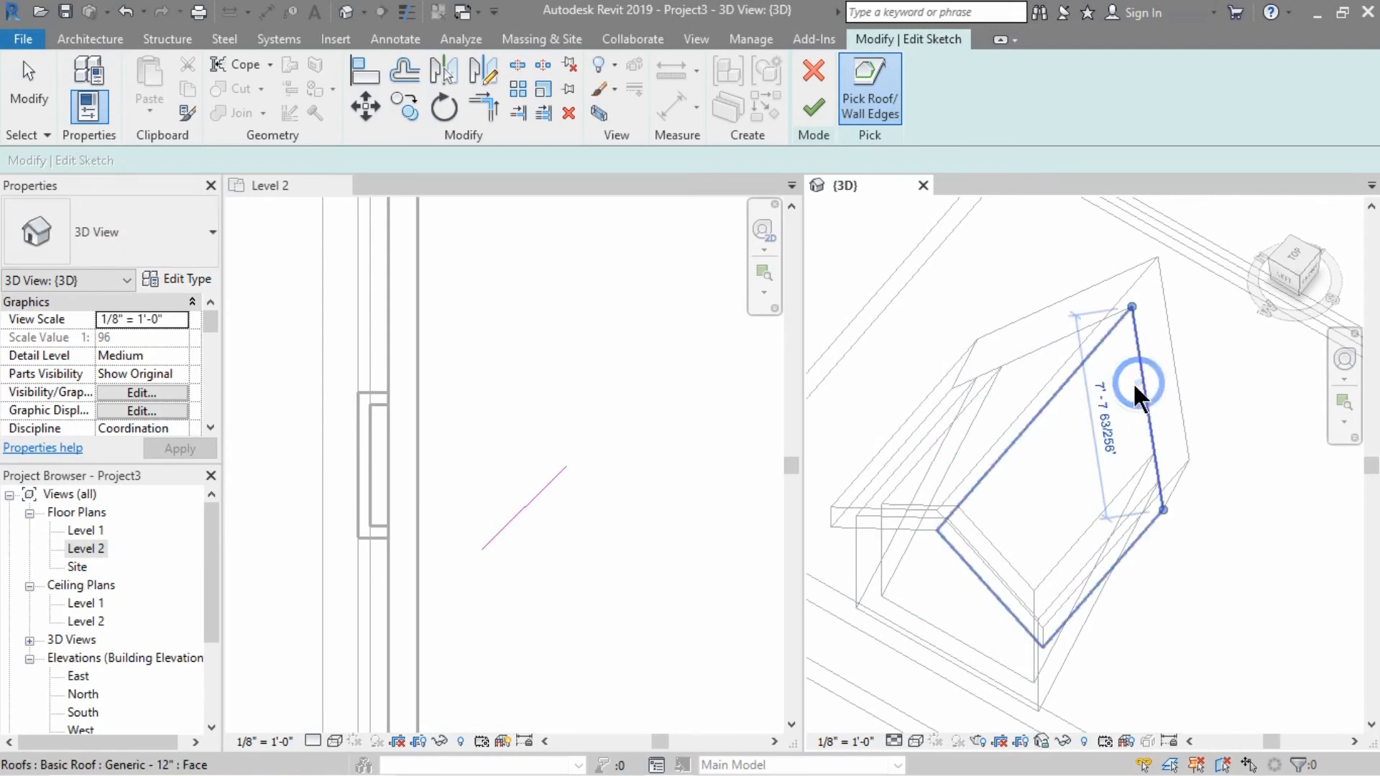
left_click(1023, 352)
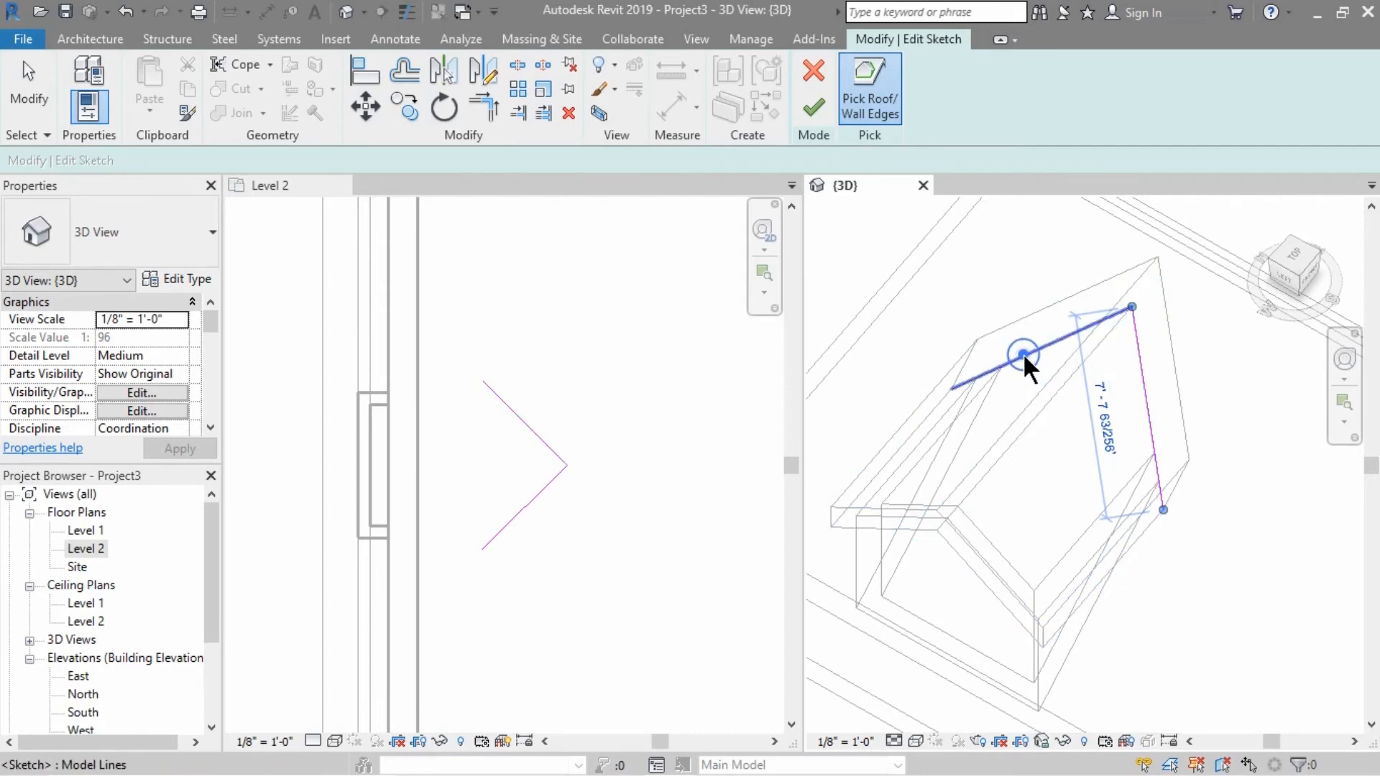
left_click(897, 558)
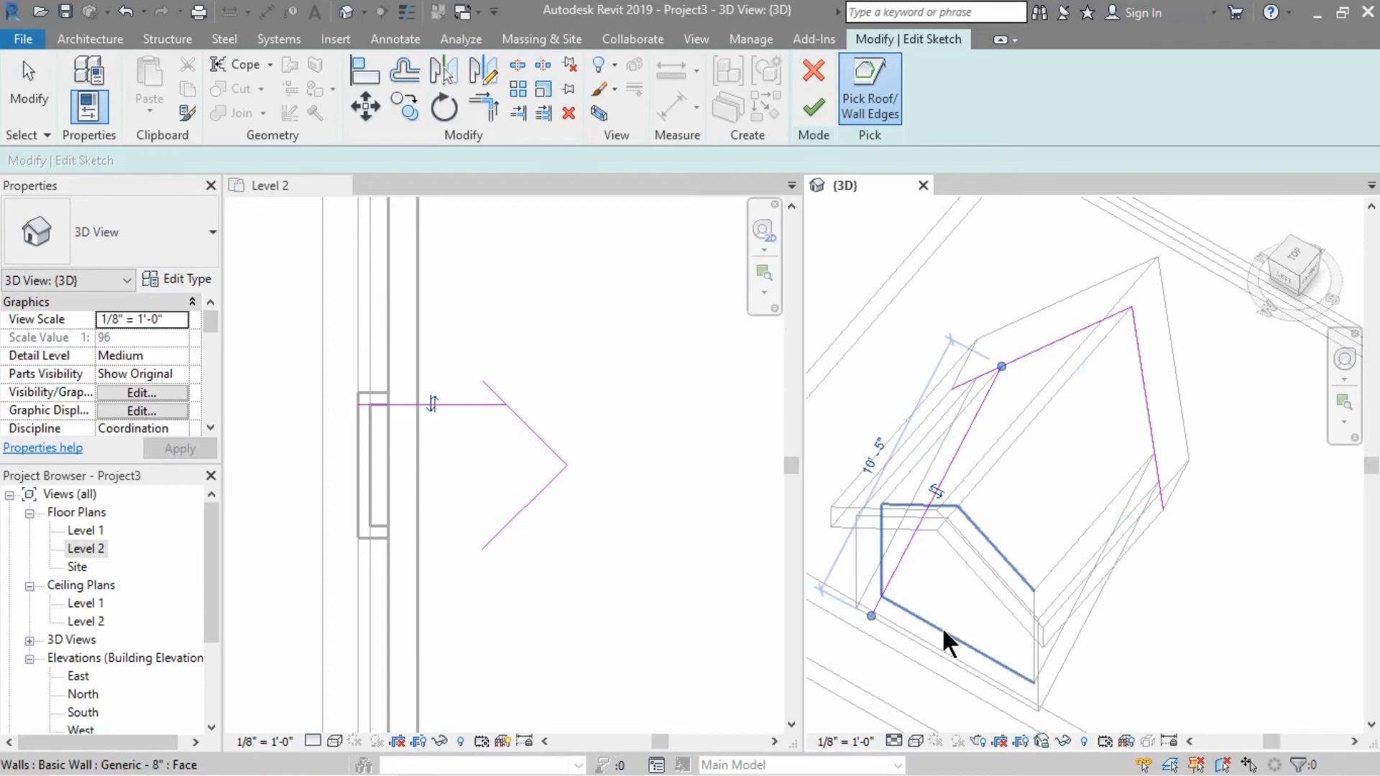
left_click(964, 621)
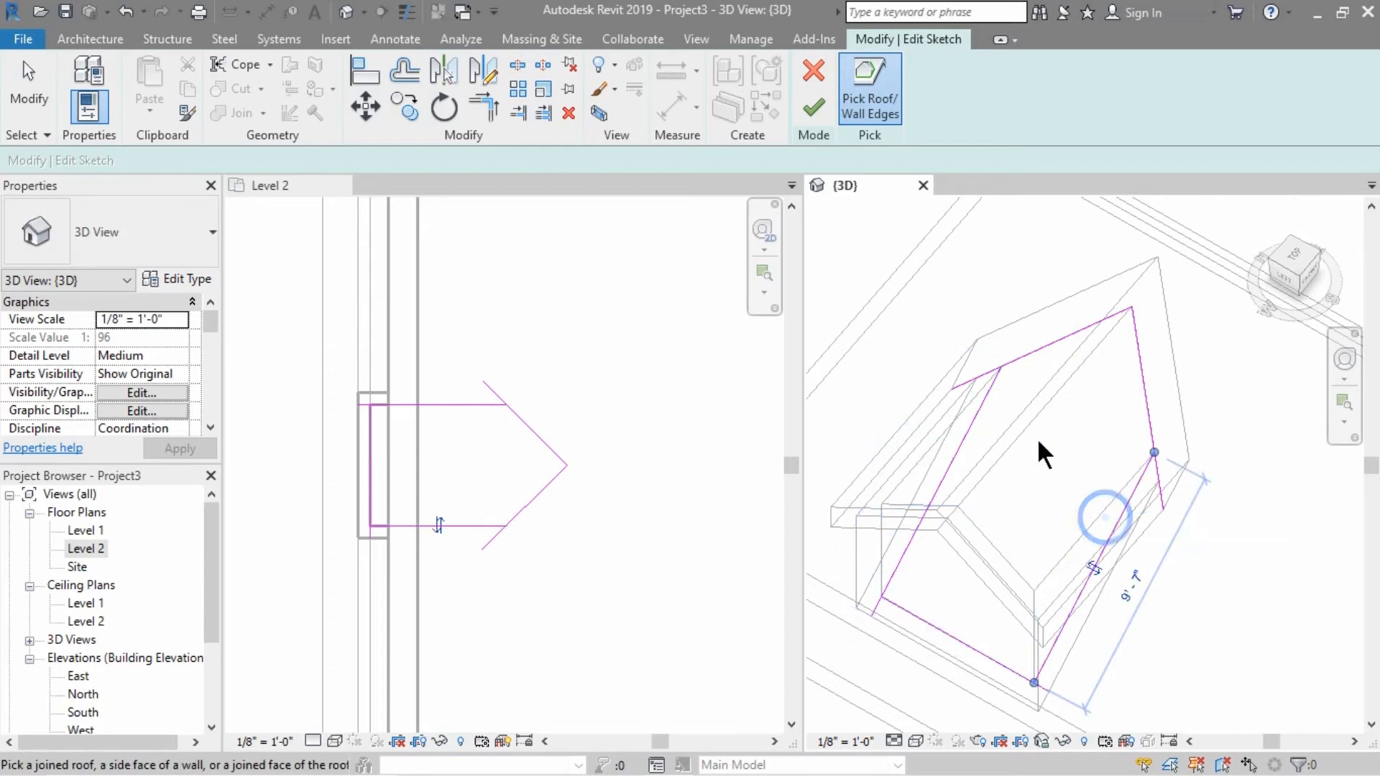
key("Escape")
key("Escape")
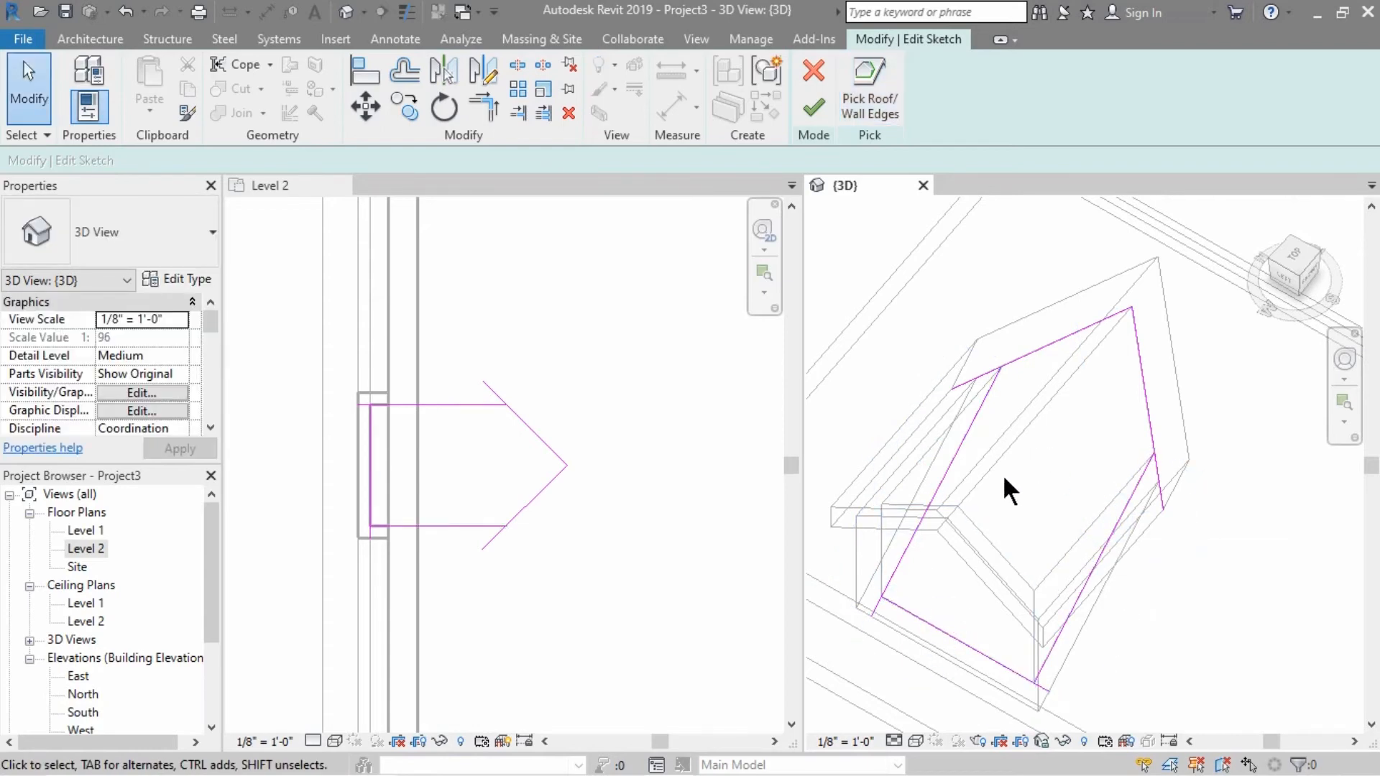
Trim the opening's boundary lines to corners where the roof edges meet the side walls and along the front wall
mouse_move(1006, 478)
middle_mouse_down("shift")
mouse_move(1071, 493)
mouse_move(1148, 441)
mouse_move(1193, 453)
middle_mouse_up("shift")
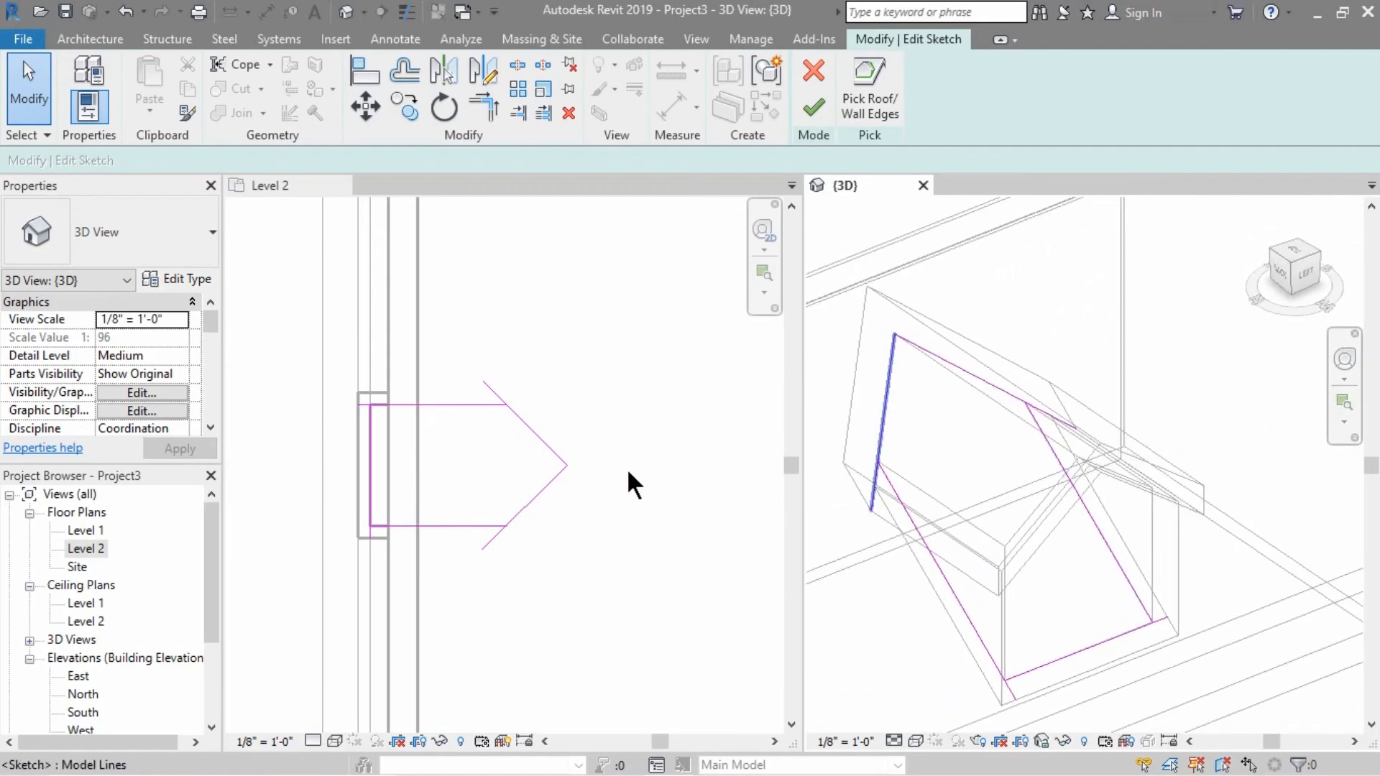
middle_click_drag(1028, 548, 1042, 595, "shift")
key("t")
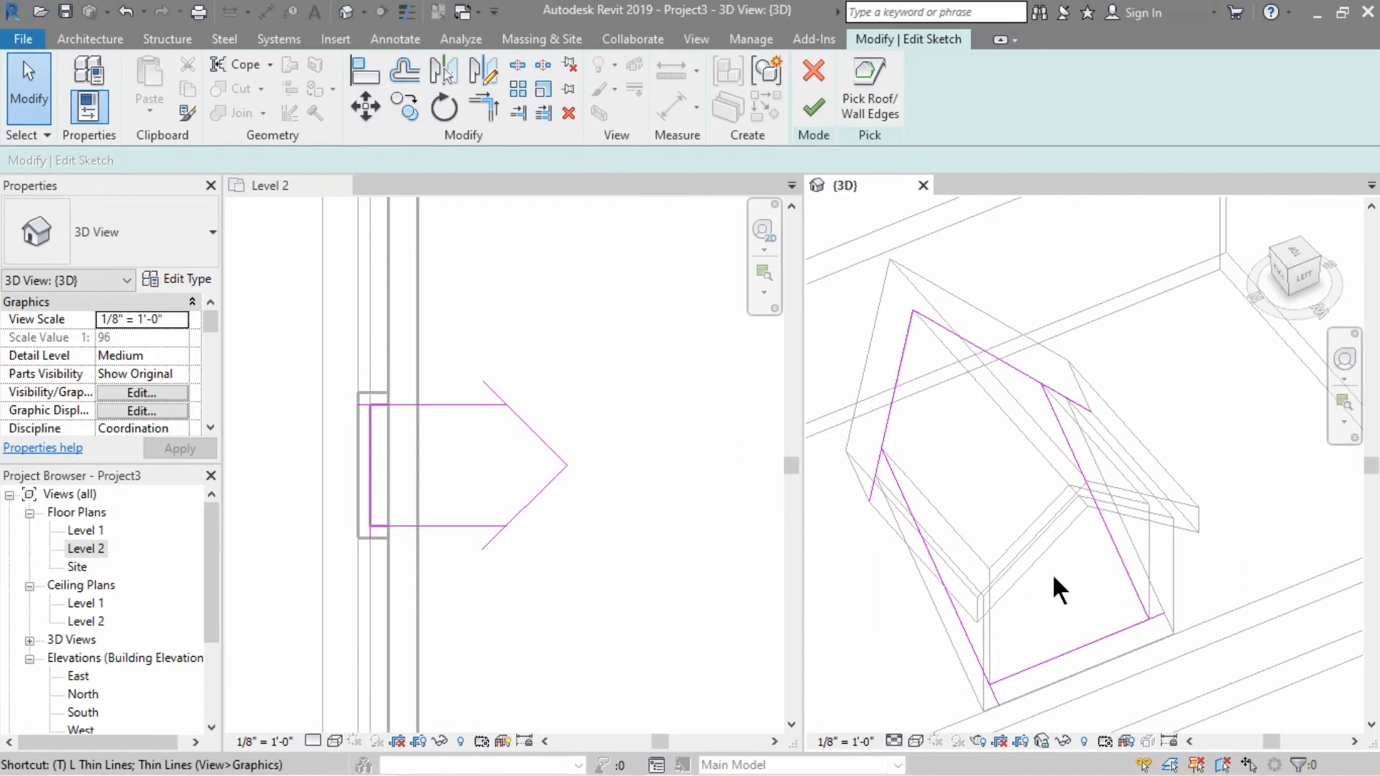
key("r")
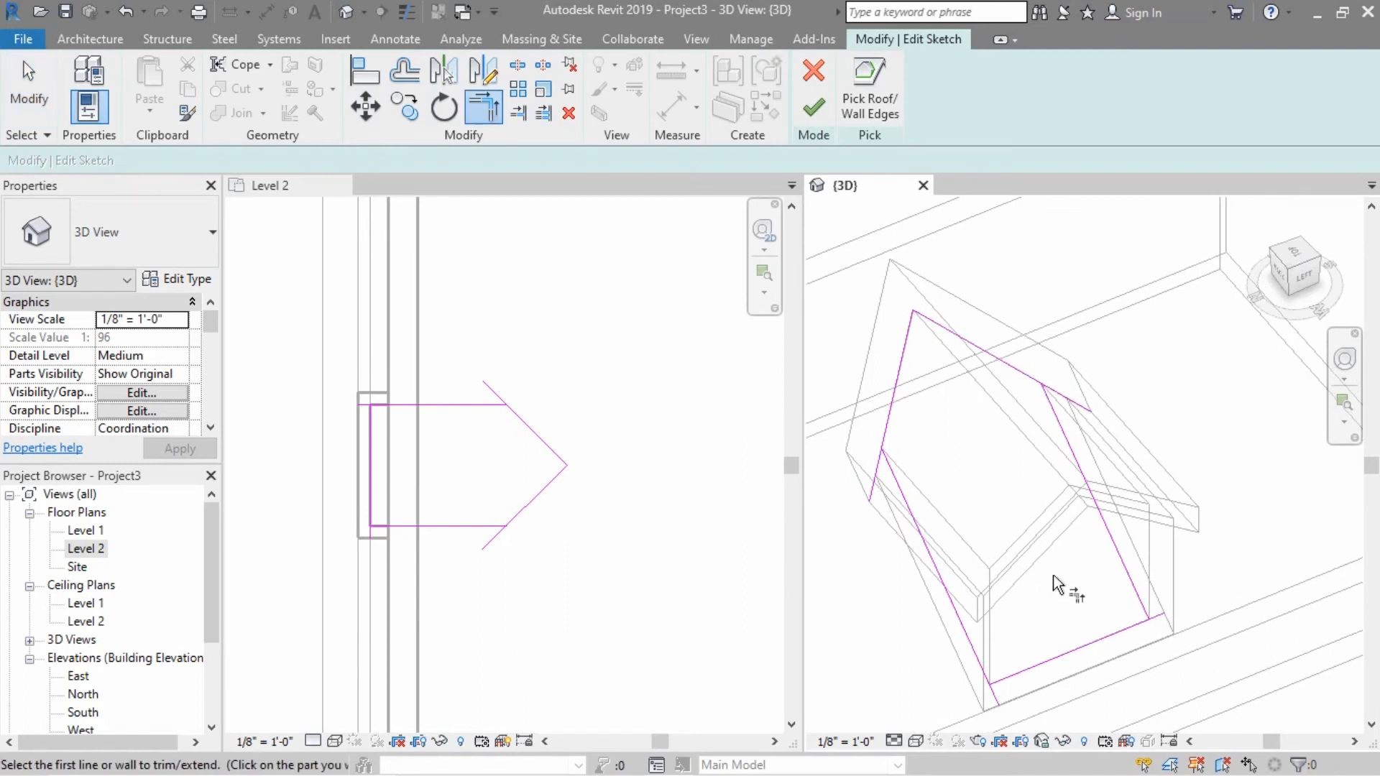
left_click(1018, 381)
left_click(1062, 430)
left_click(893, 436)
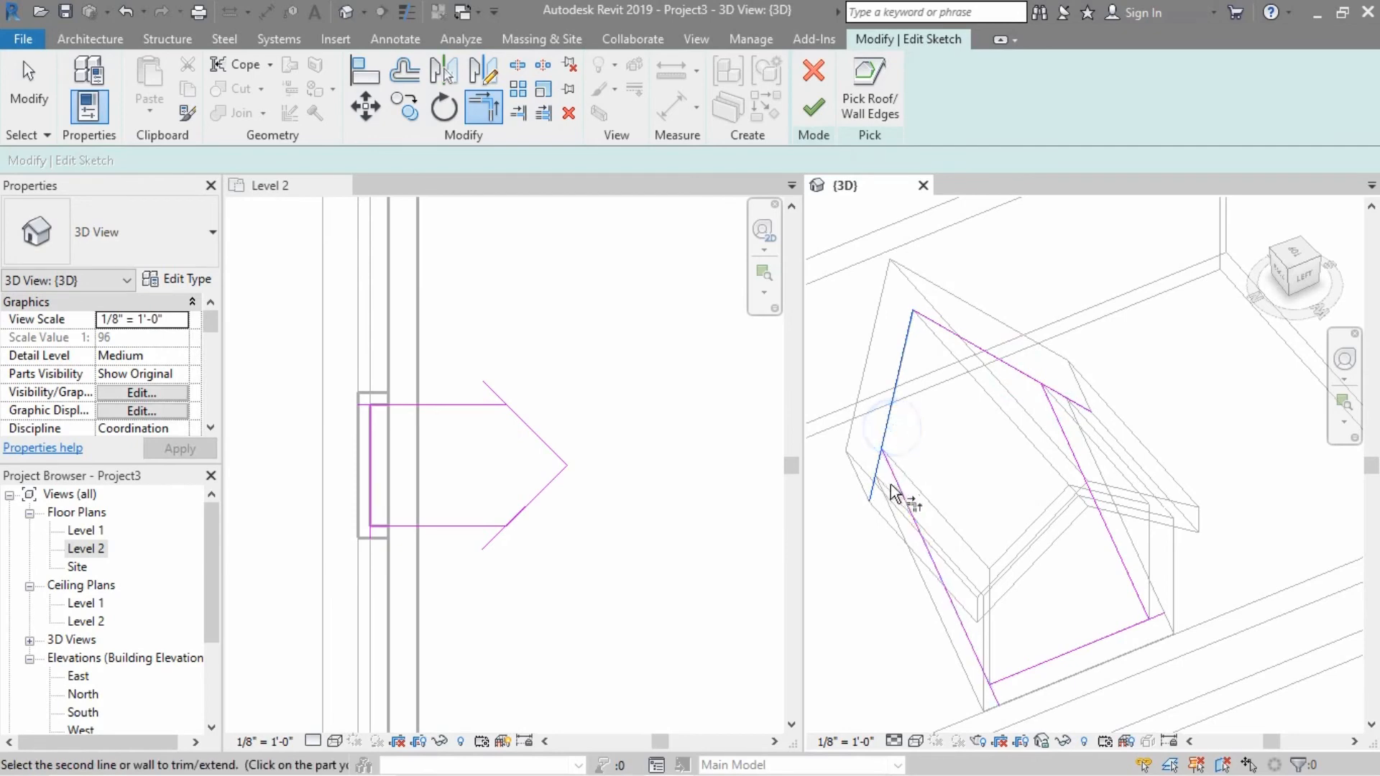
left_click(900, 496)
left_click(1049, 670)
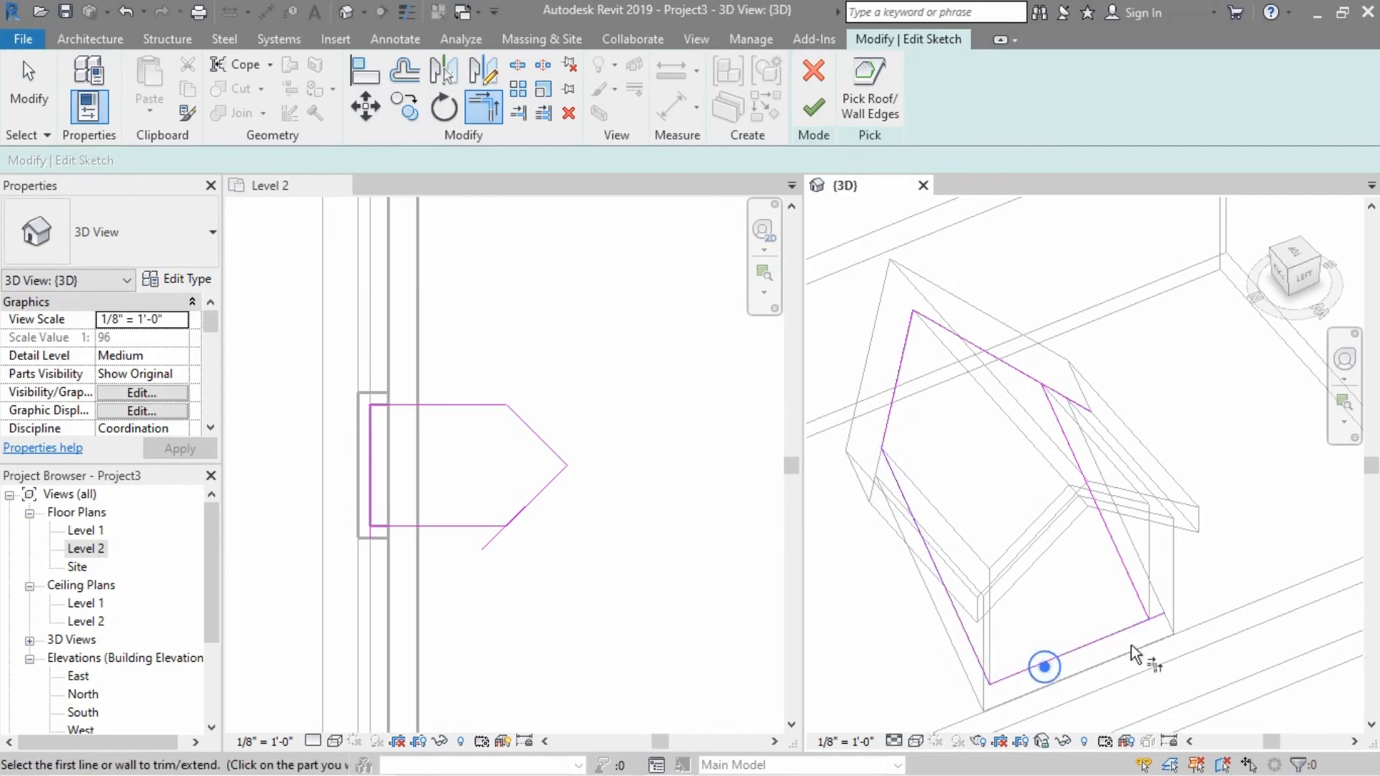
left_click(1130, 633)
left_click(1133, 601)
key("Escape")
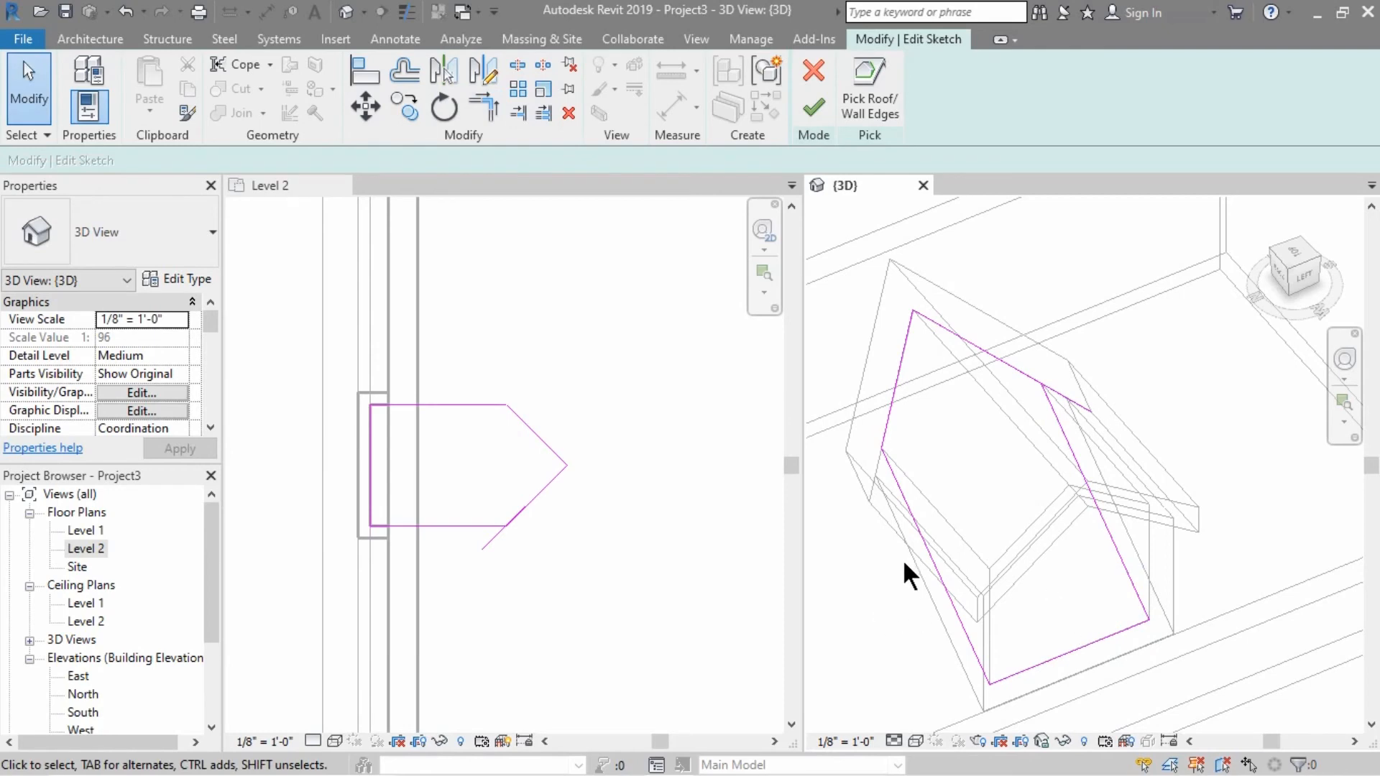
Use Trim/Extend to Corner again on the overhanging roof-edge line and its adjoining side-wall line
scroll(1064, 389, "up", 5)
middle_click_drag(967, 400, 1026, 481)
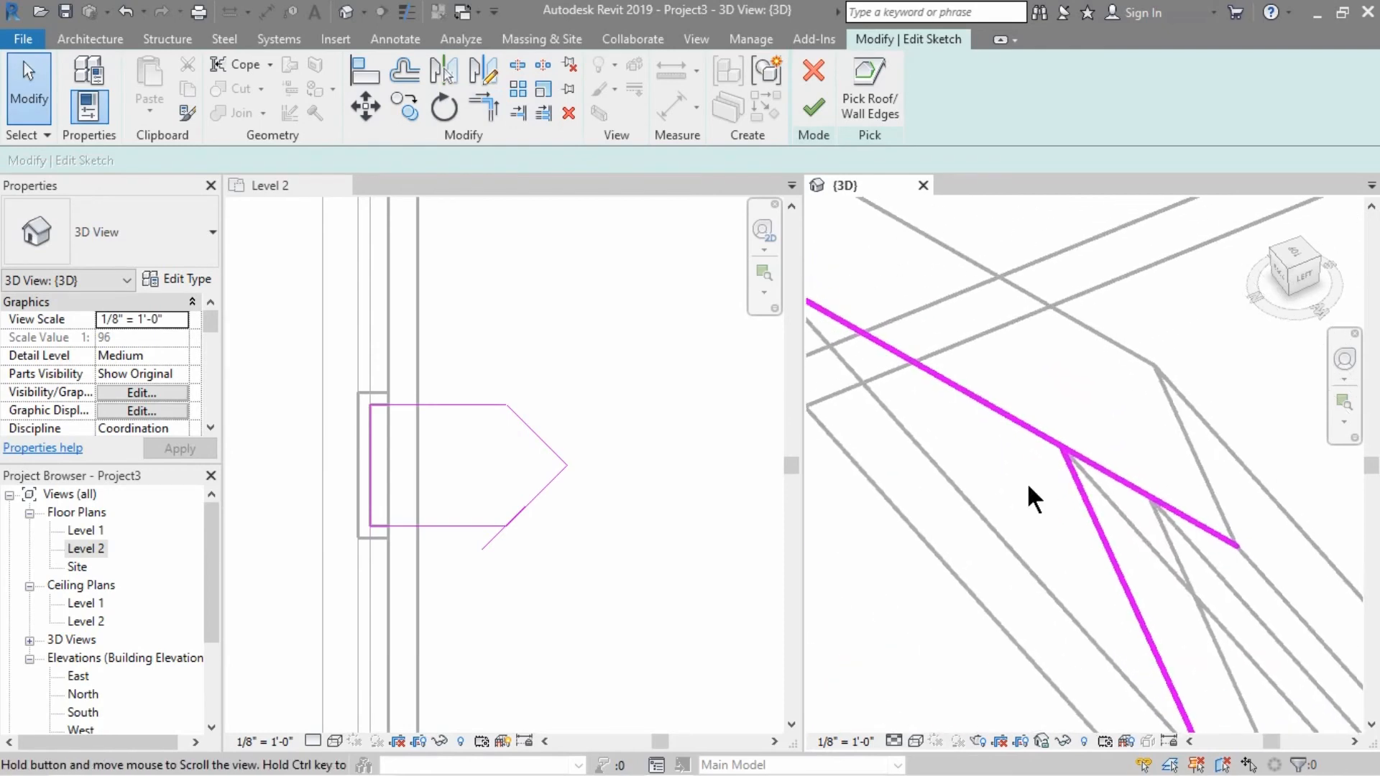
key("t")
key("r")
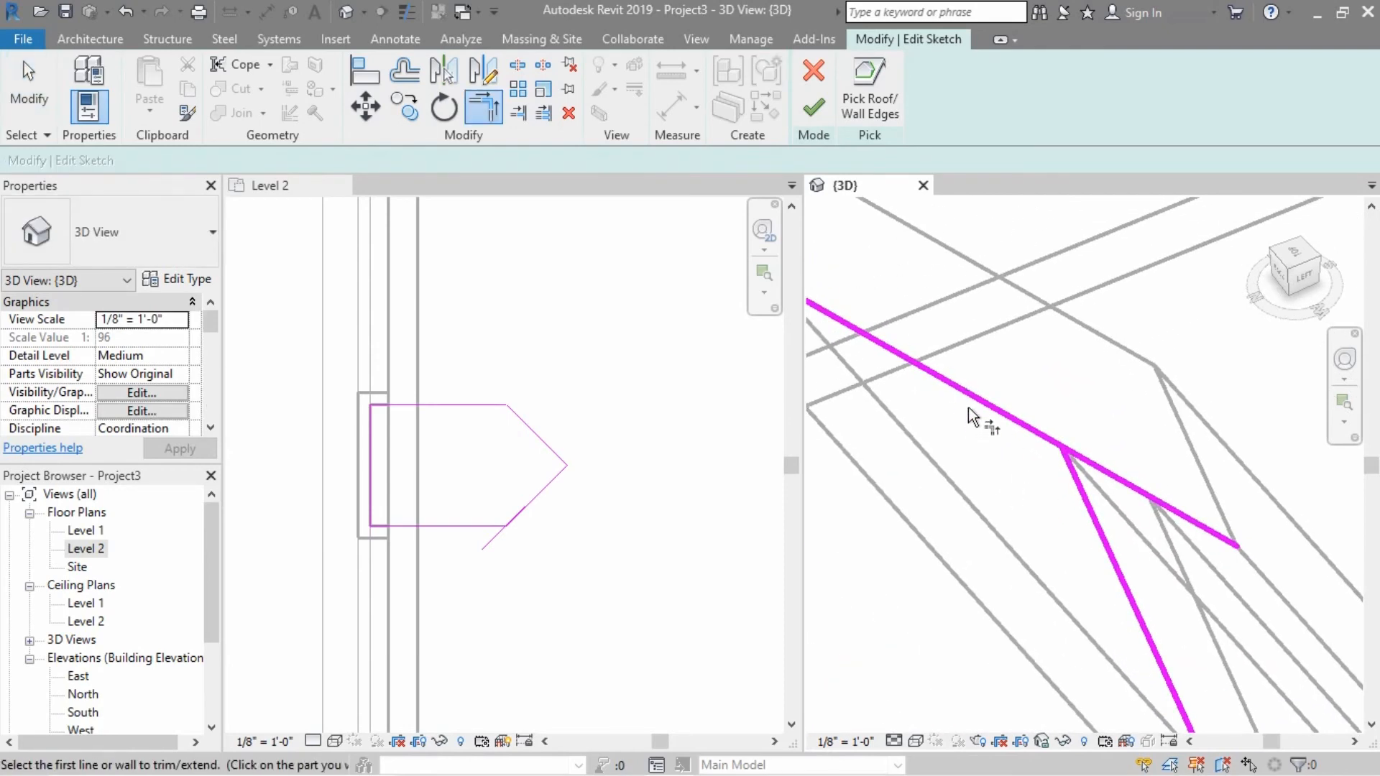
left_click(970, 396)
left_click(1085, 512)
key("Escape")
key("Escape")
Delete the overlapping sketch line that overhangs the side-wall corner, working in the Level 2 plan
left_click(1116, 478)
scroll(1014, 445, "down", 1)
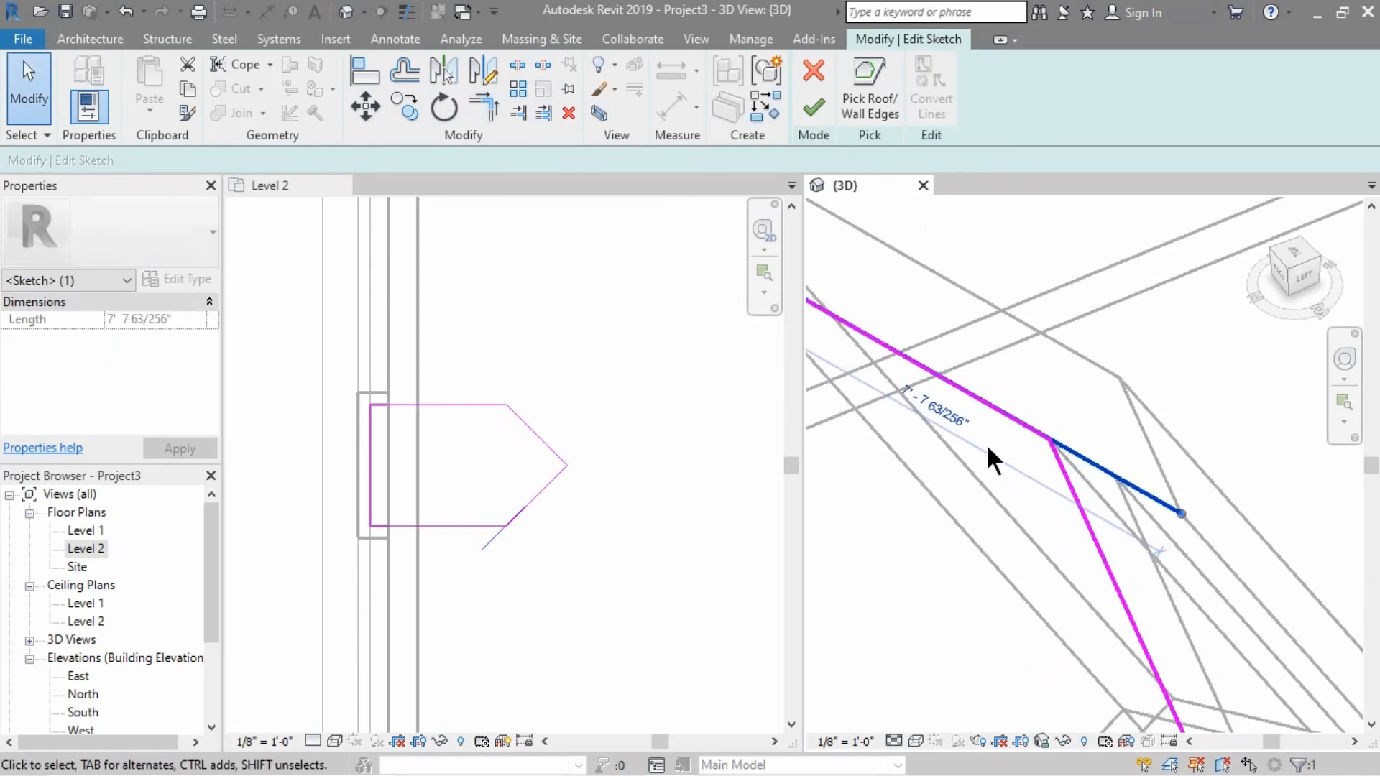
key("Escape")
left_click(484, 531)
scroll(486, 538, "up", 4)
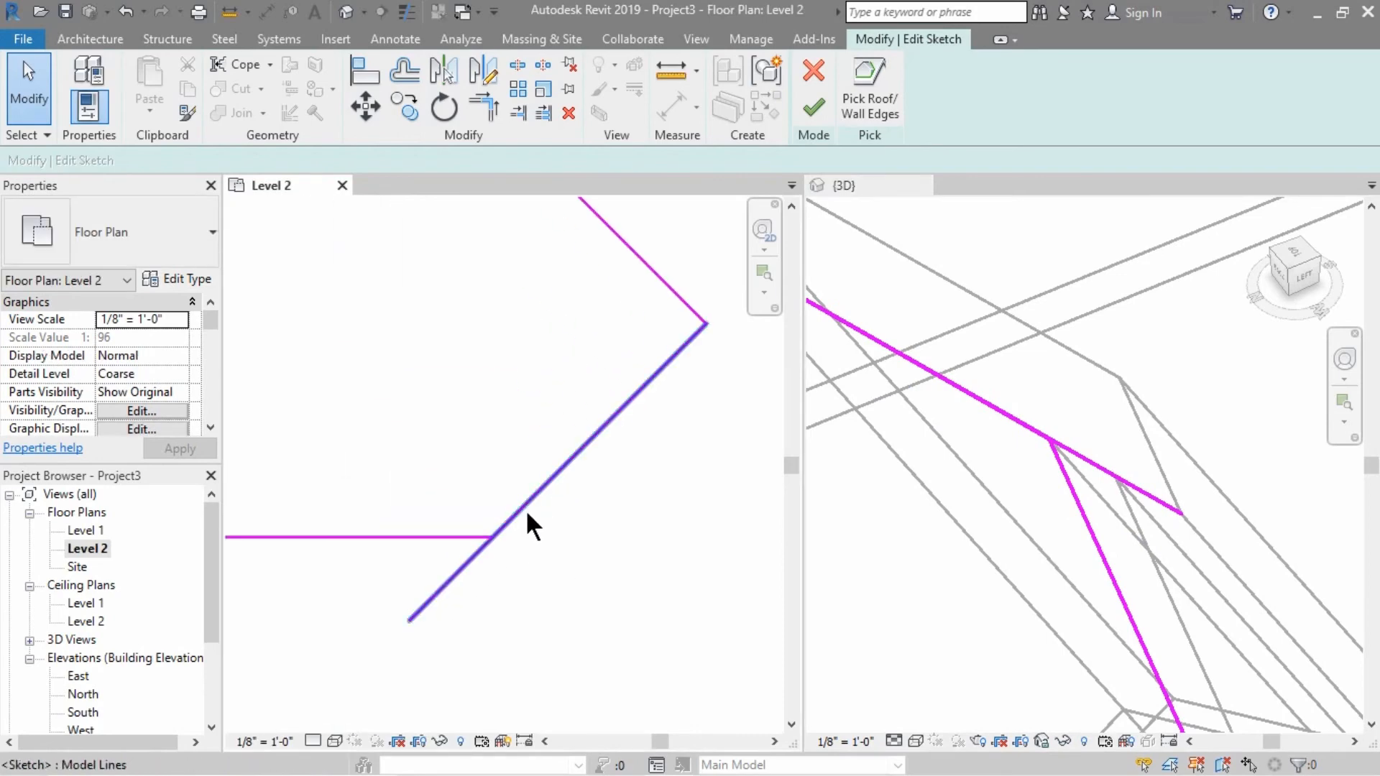
left_click(447, 576)
key("Delete")
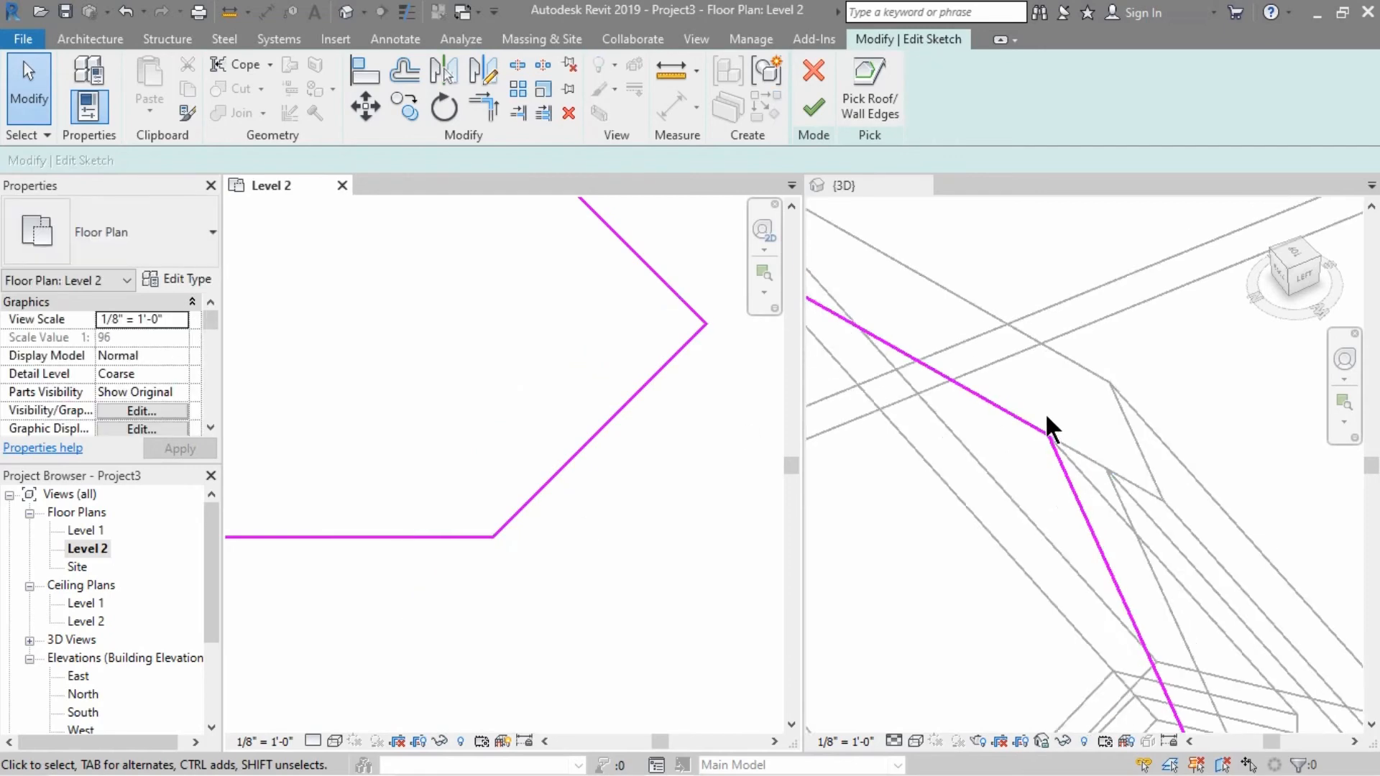
Finish the dormer opening sketch and check the cut main roof in the Level 2 floor plan
scroll(1029, 420, "down", 3)
mouse_move(1029, 420)
middle_mouse_down("shift")
mouse_move(977, 491)
mouse_move(884, 496)
middle_mouse_up("shift")
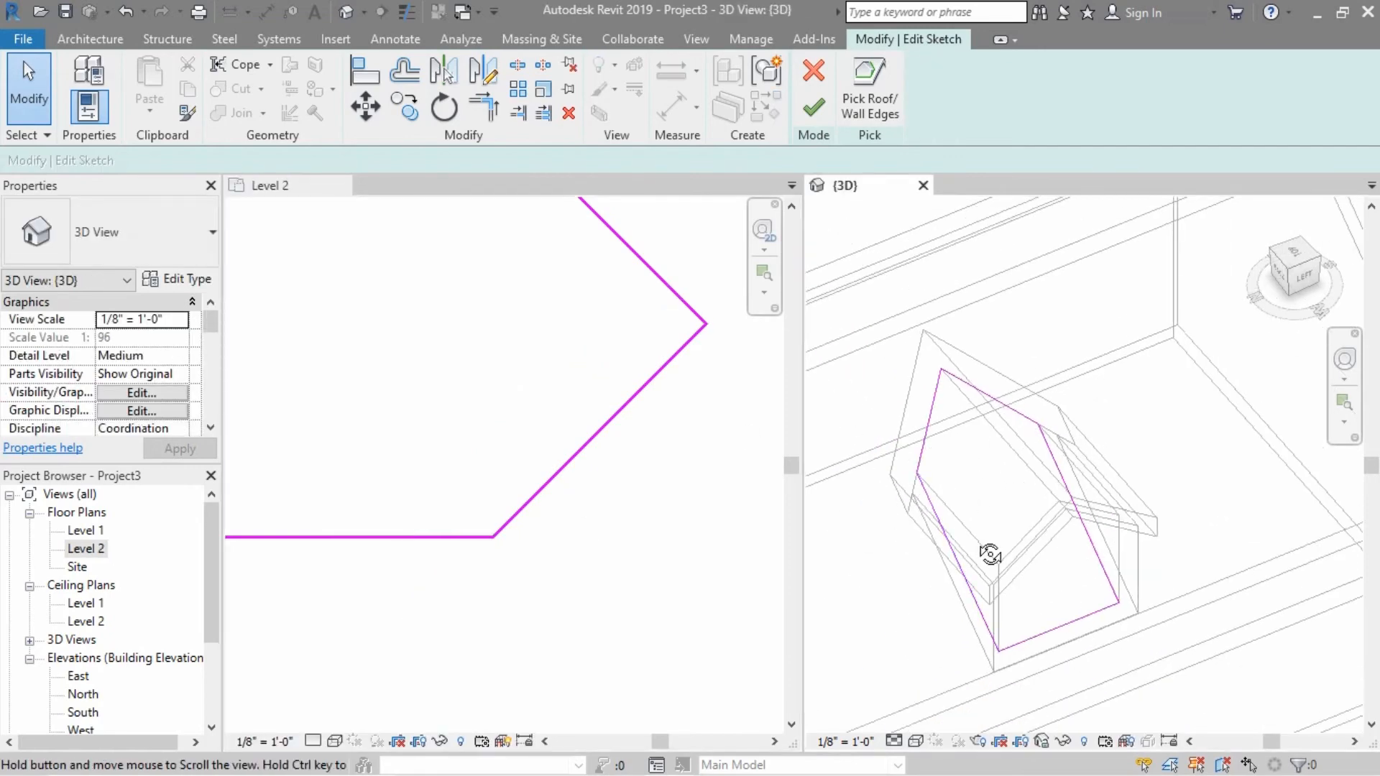
mouse_move(989, 468)
middle_mouse_down("shift")
mouse_move(869, 542)
mouse_move(1011, 588)
mouse_move(1134, 573)
middle_mouse_up("shift")
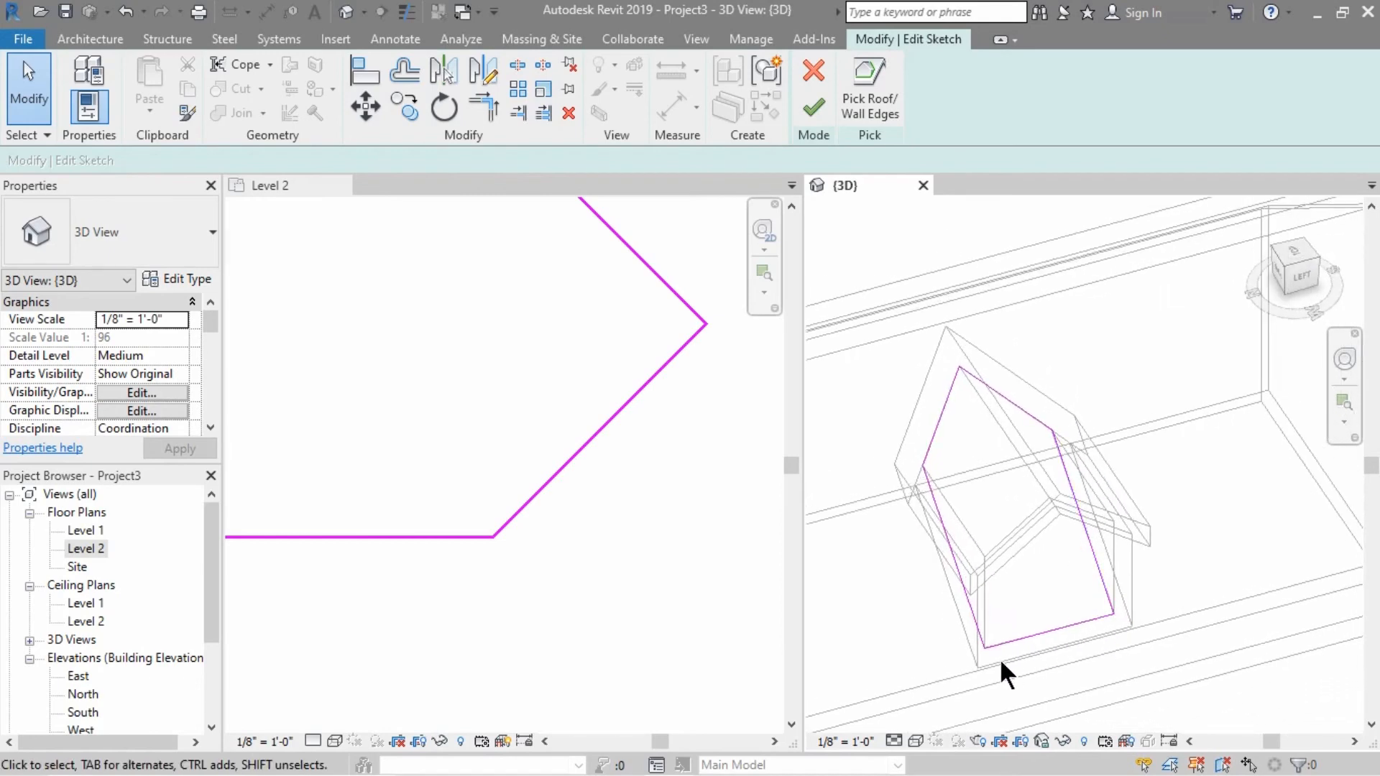
left_click(813, 108)
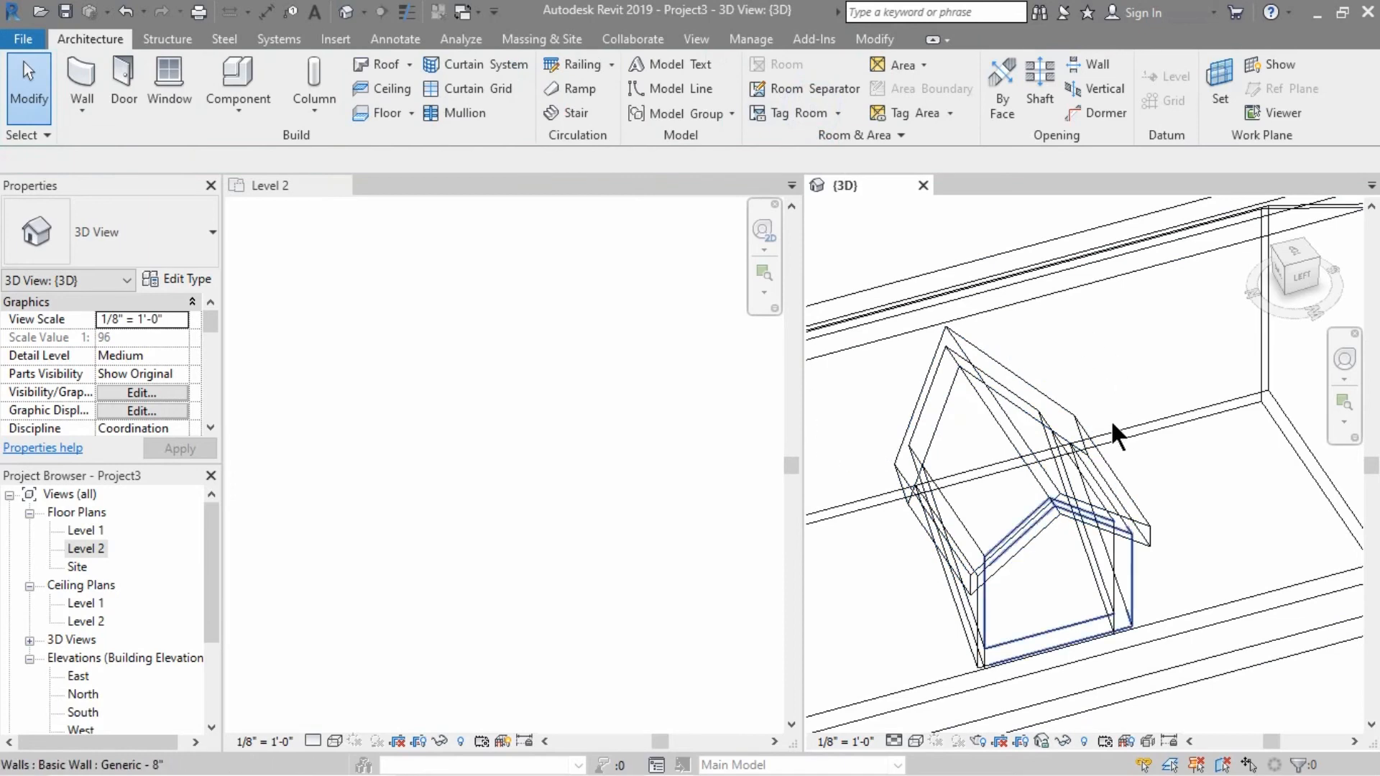
scroll(1035, 392, "down", 5)
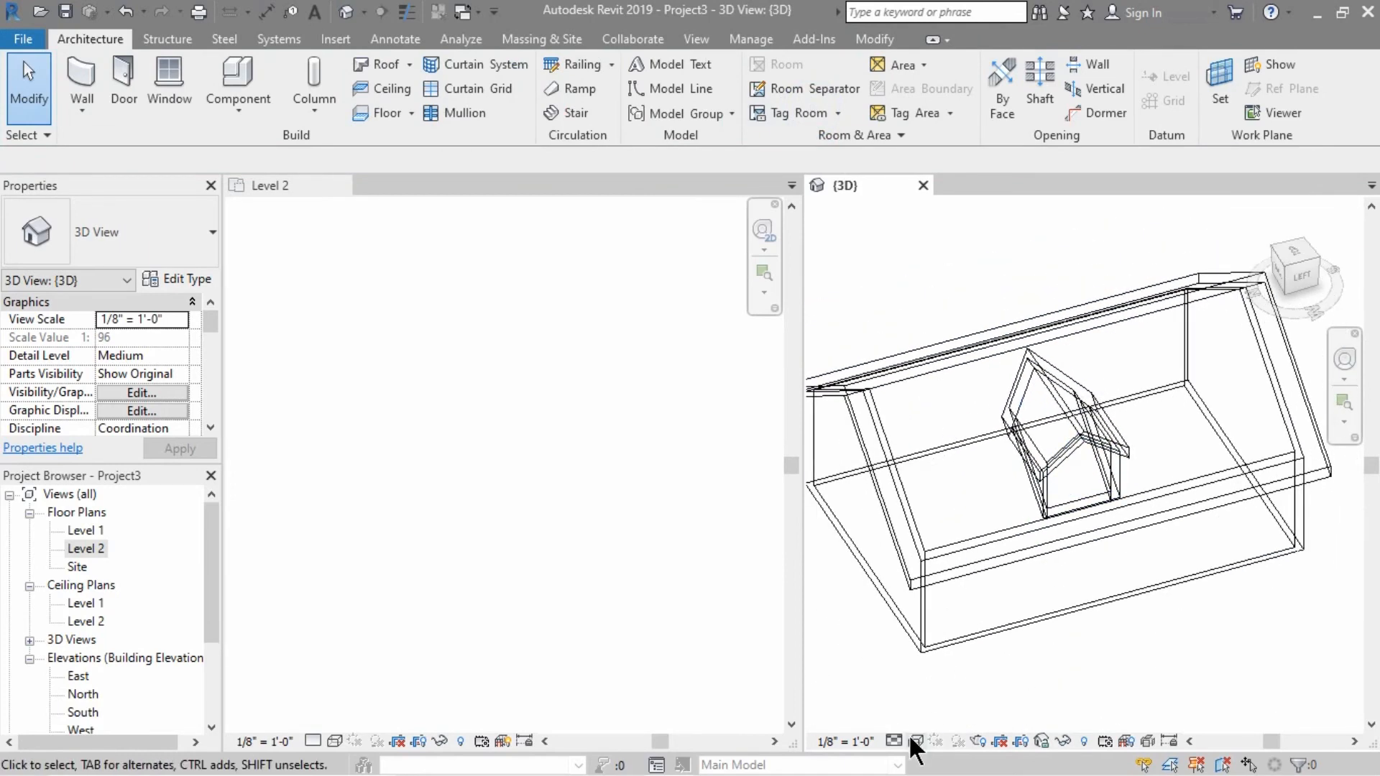
left_click(393, 456)
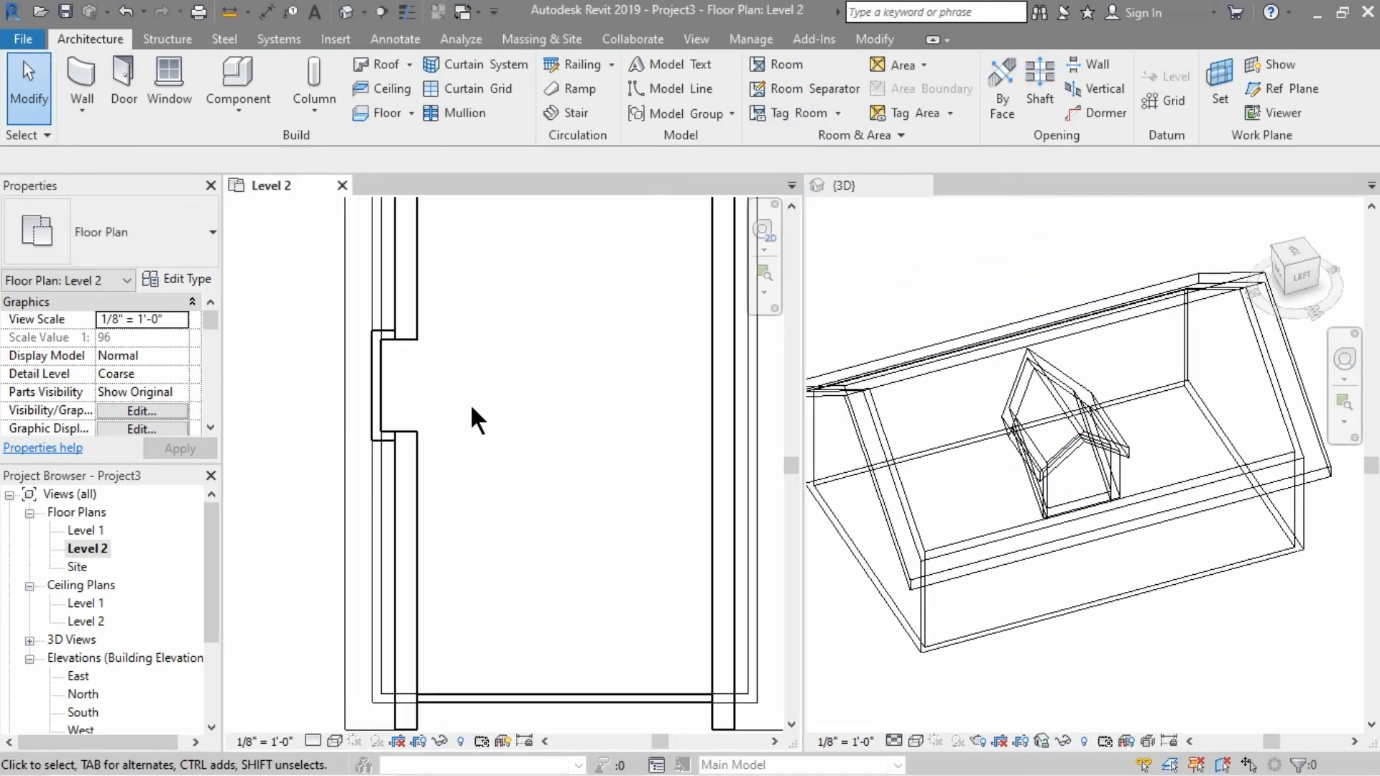
scroll(468, 415, "down", 2)
middle_click_drag(457, 440, 451, 442)
Change the 3D view's visual style to Consistent Colors and inspect the dormer opening from below and outside
left_click(900, 691)
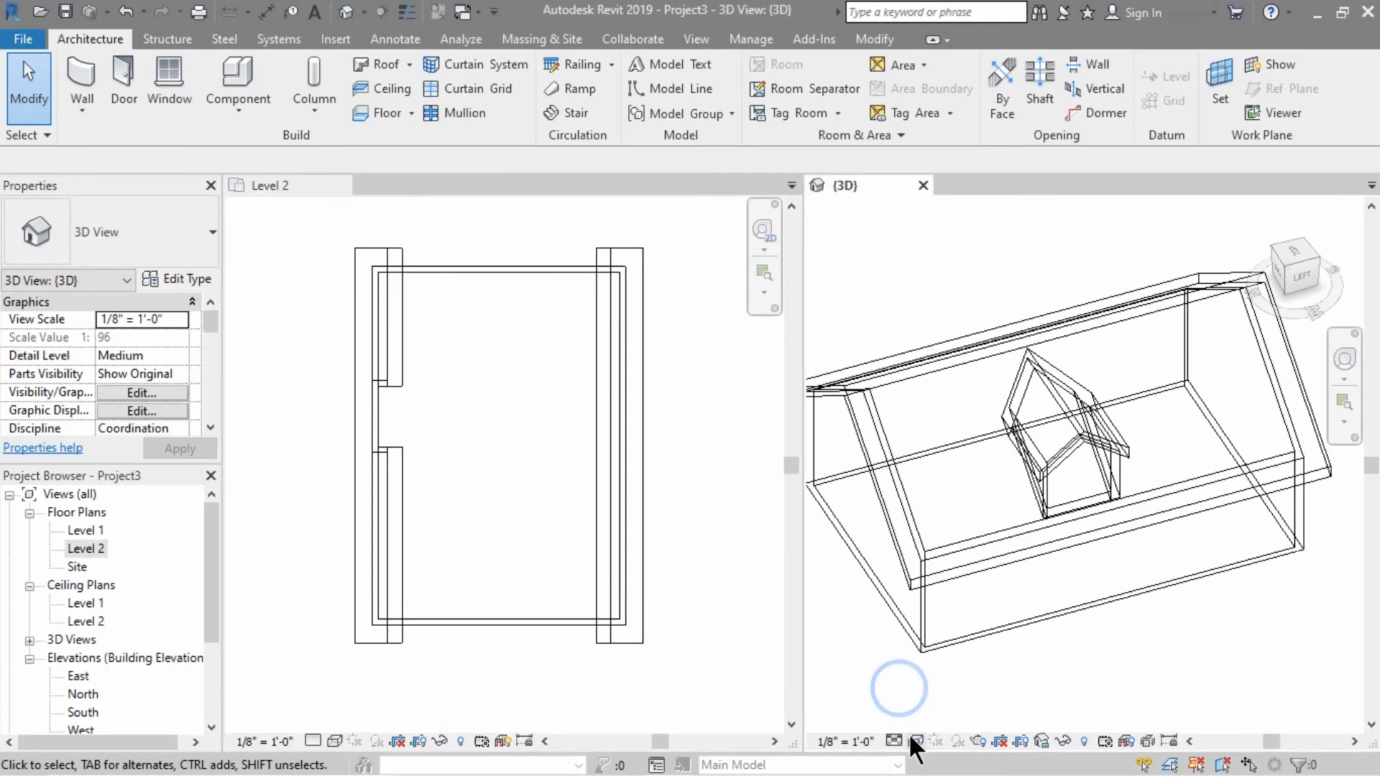
left_click(916, 740)
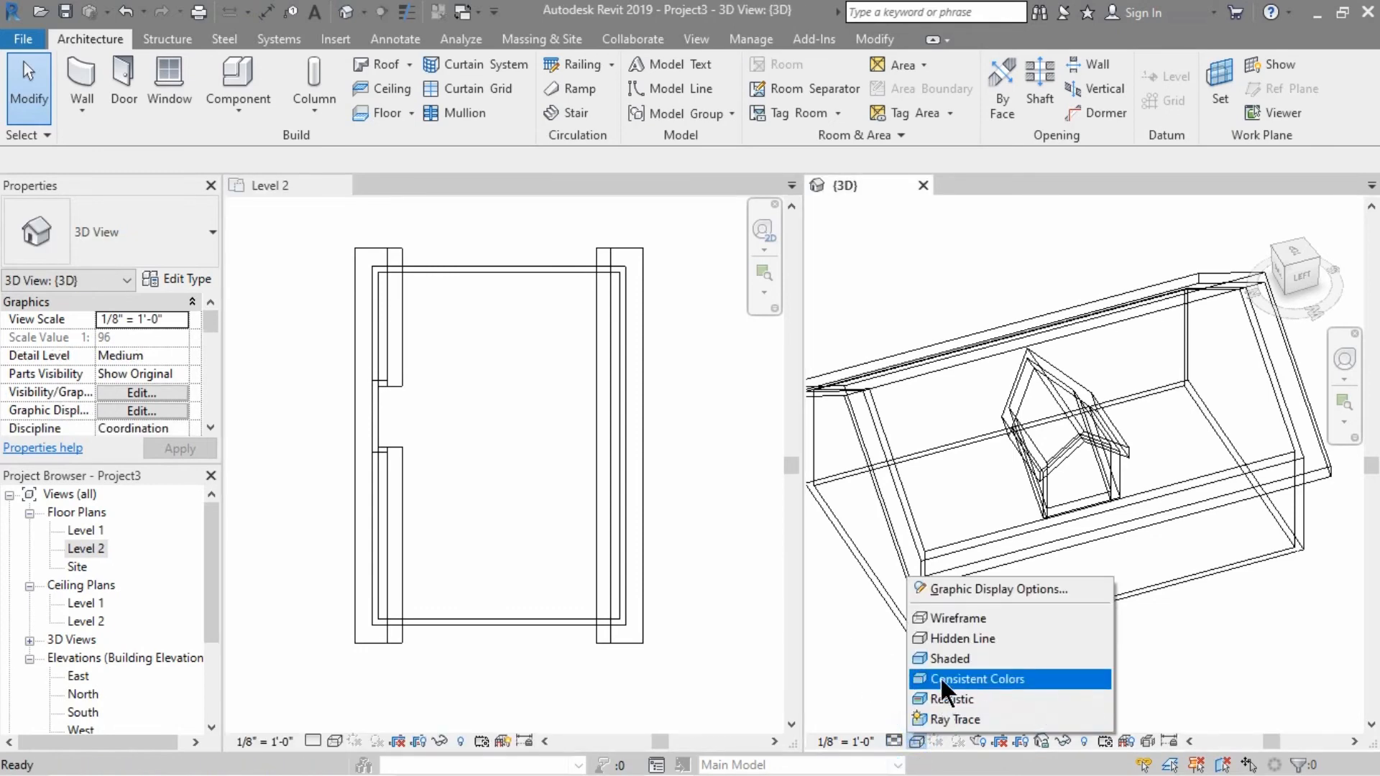
left_click(940, 677)
mouse_move(995, 518)
middle_mouse_down("shift")
mouse_move(1045, 518)
mouse_move(1189, 386)
mouse_move(1133, 391)
mouse_move(1223, 401)
mouse_move(1083, 460)
mouse_move(1186, 468)
middle_mouse_up("shift")
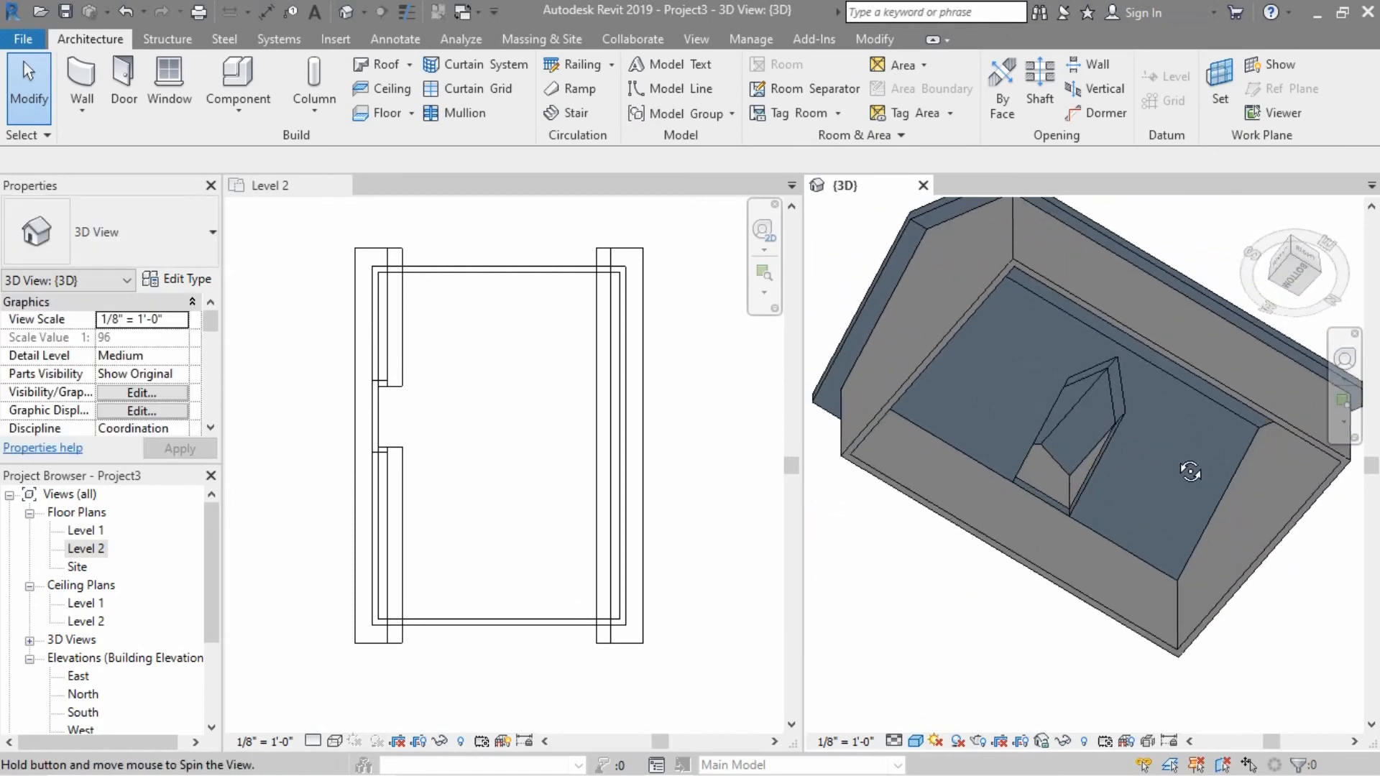
scroll(1119, 384, "up", 4)
middle_click_drag(1067, 506, 1341, 601, "shift")
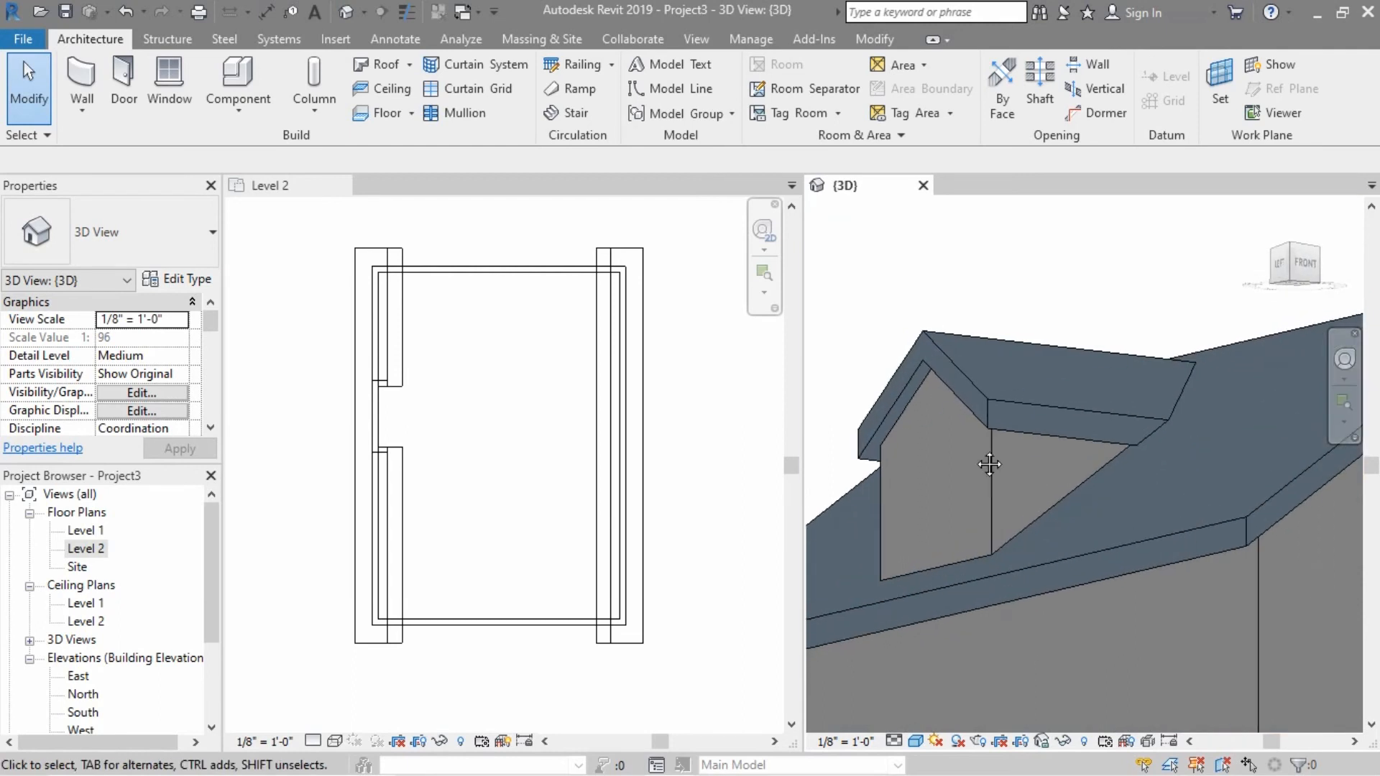
Examine the finished dormer and its junction with the main gable roof from above and around in the 3D view
middle_click_drag(989, 466, 1102, 585, "shift")
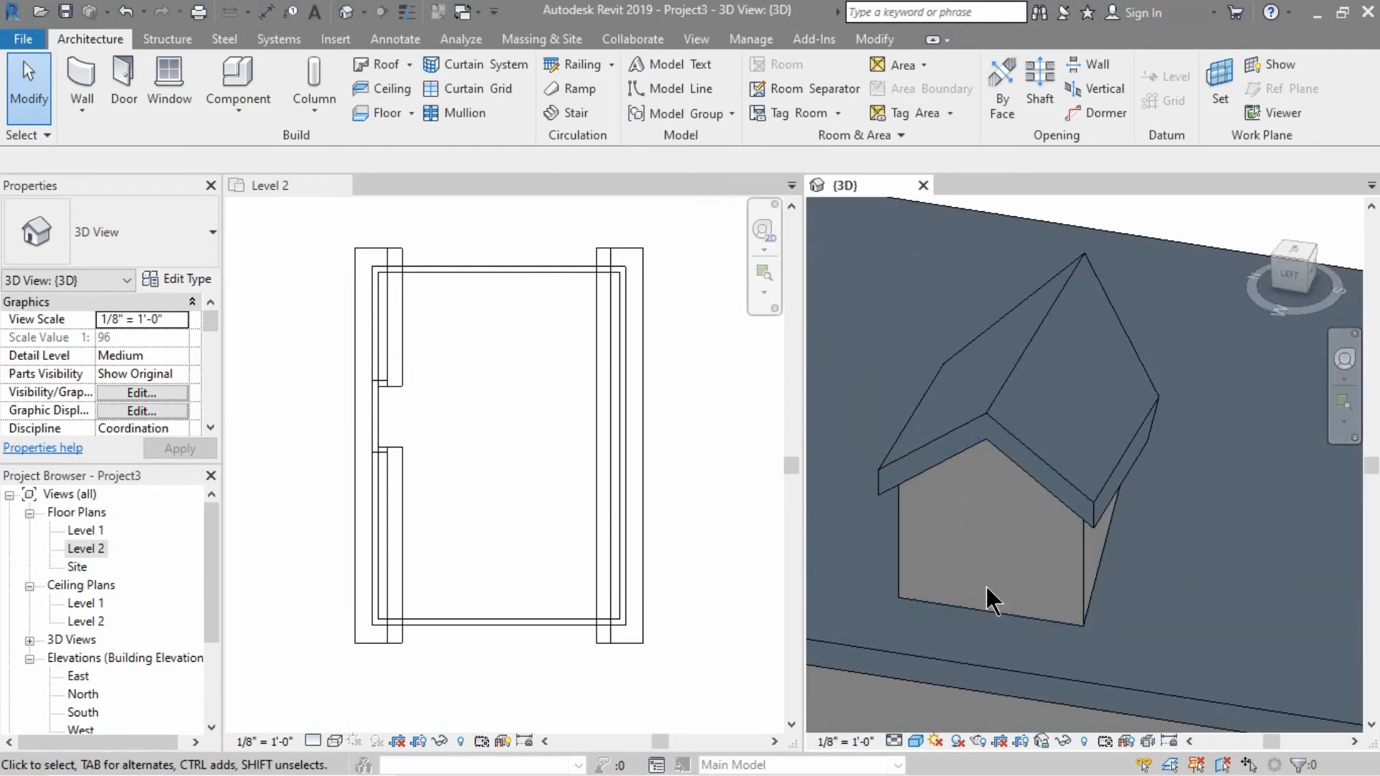
scroll(1042, 507, "down", 4)
middle_click_drag(1179, 543, 1112, 554, "shift")
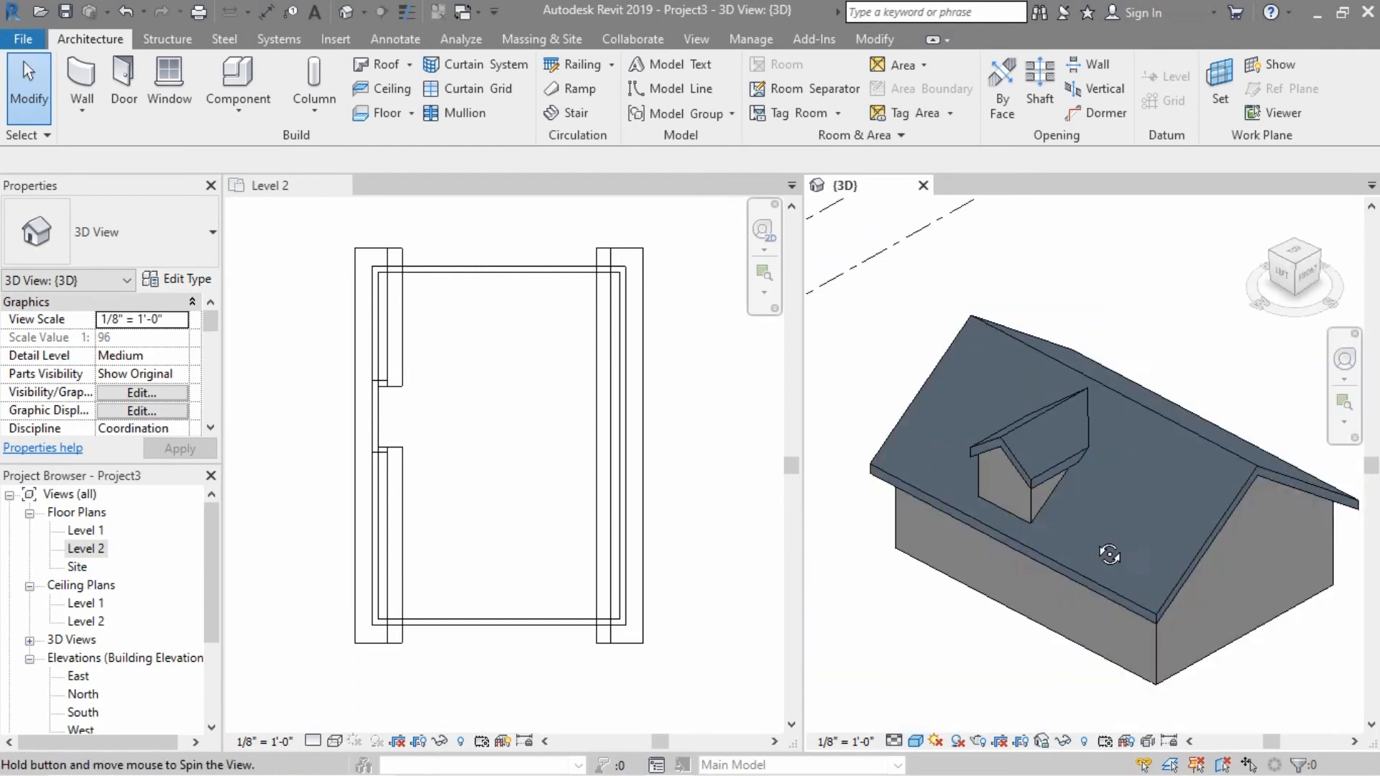
scroll(1038, 475, "up", 5)
scroll(910, 435, "down", 4)
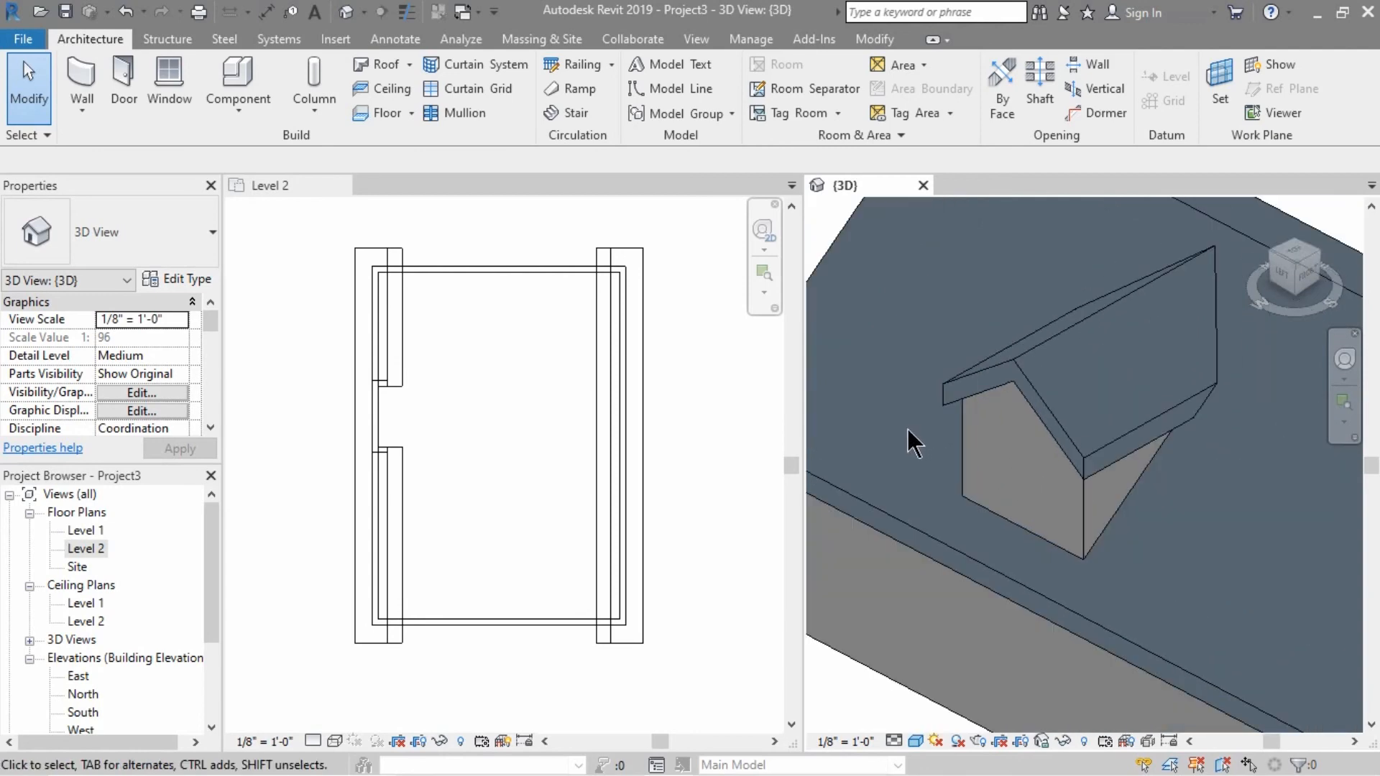
middle_click_drag(1081, 484, 1057, 509)
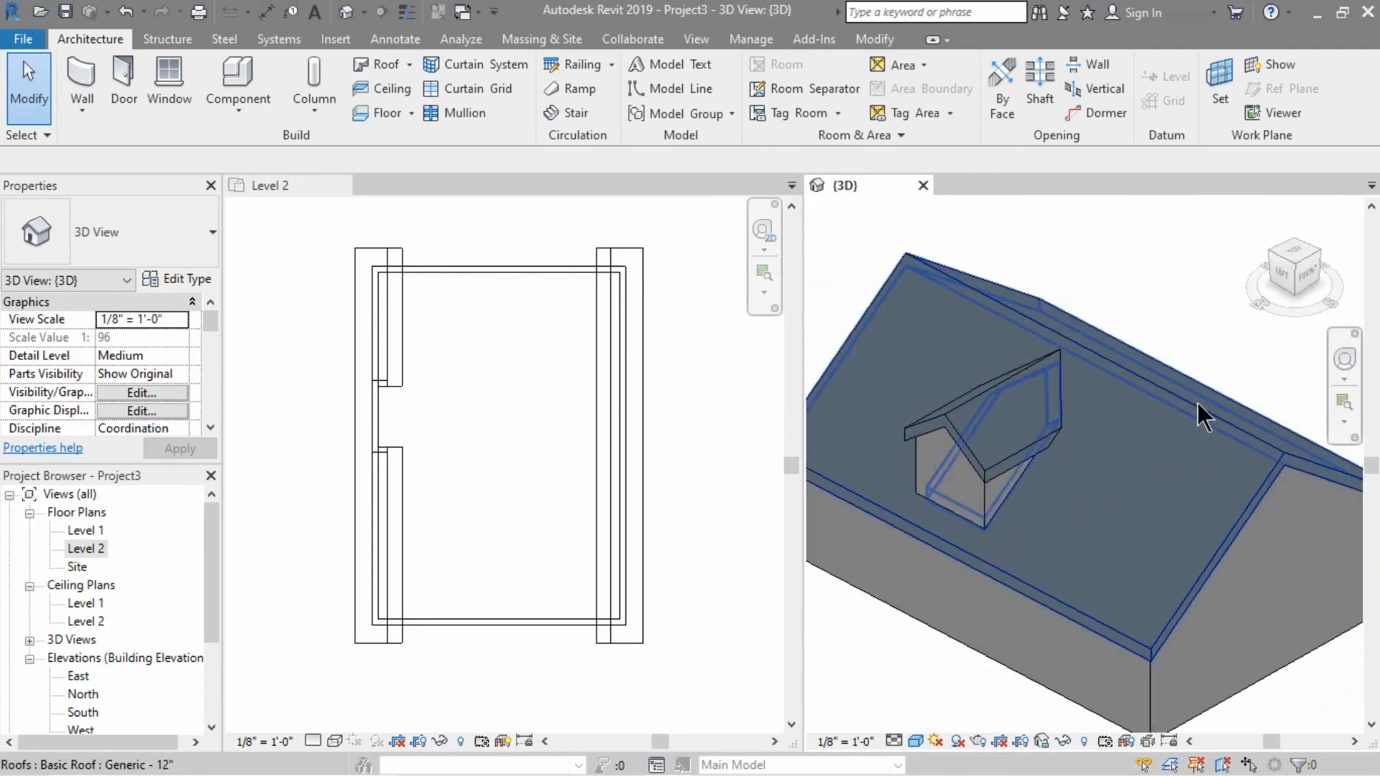
middle_click_drag(909, 433, 986, 453)
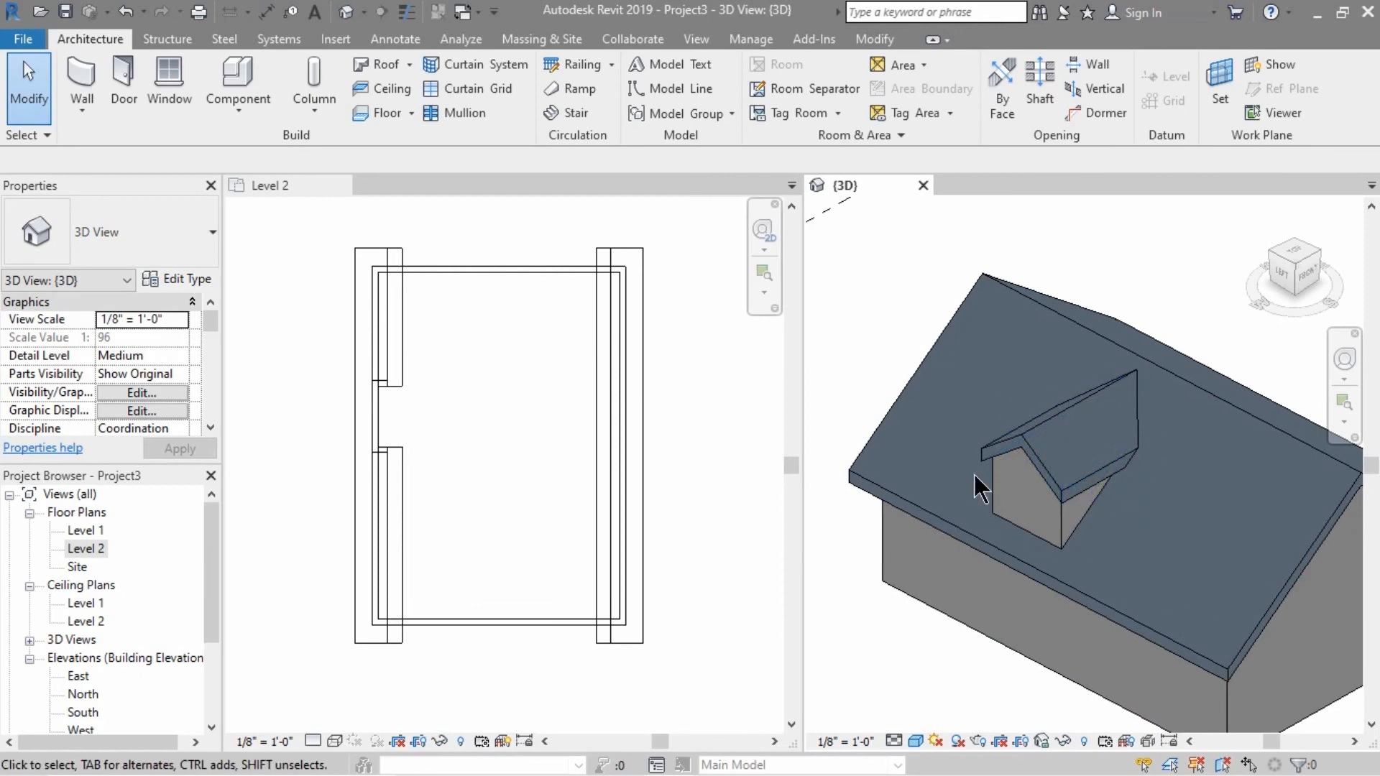
scroll(973, 473, "down", 2)
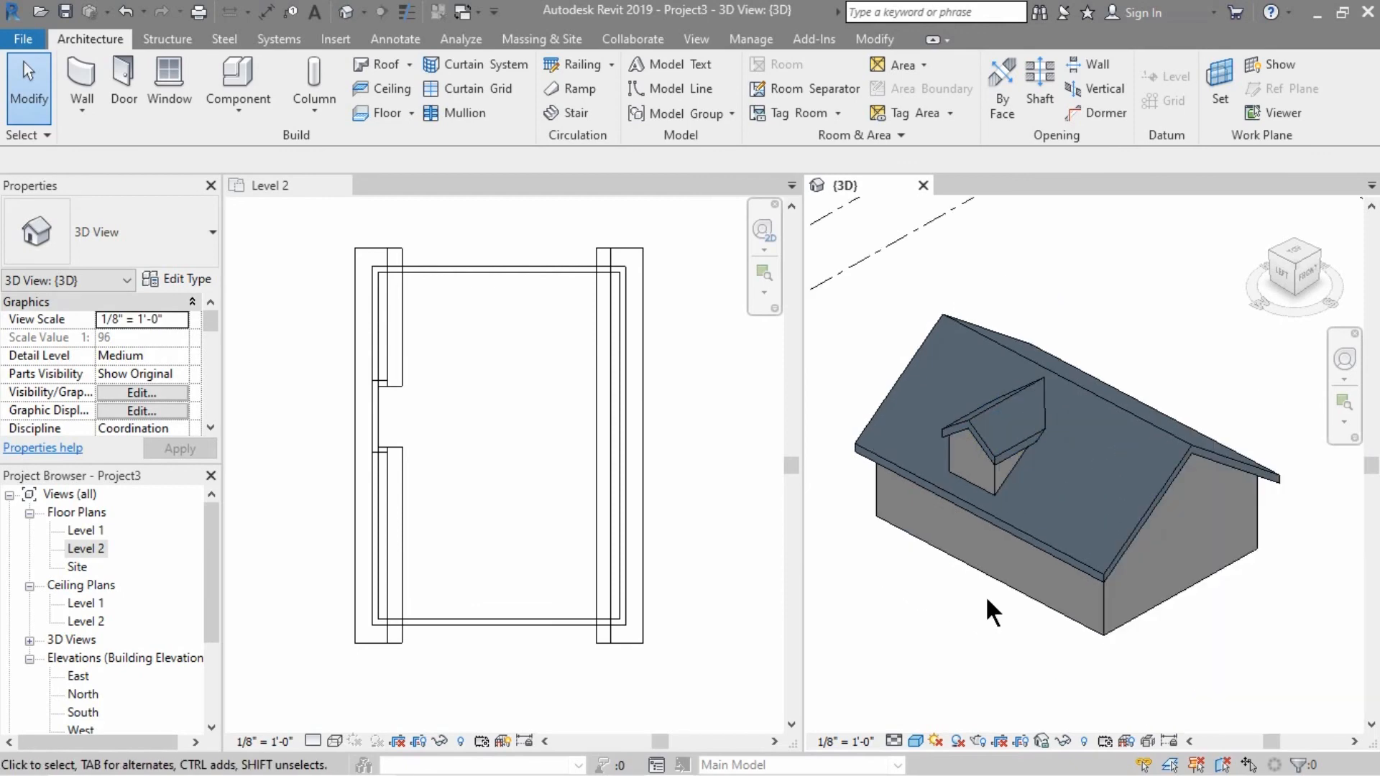